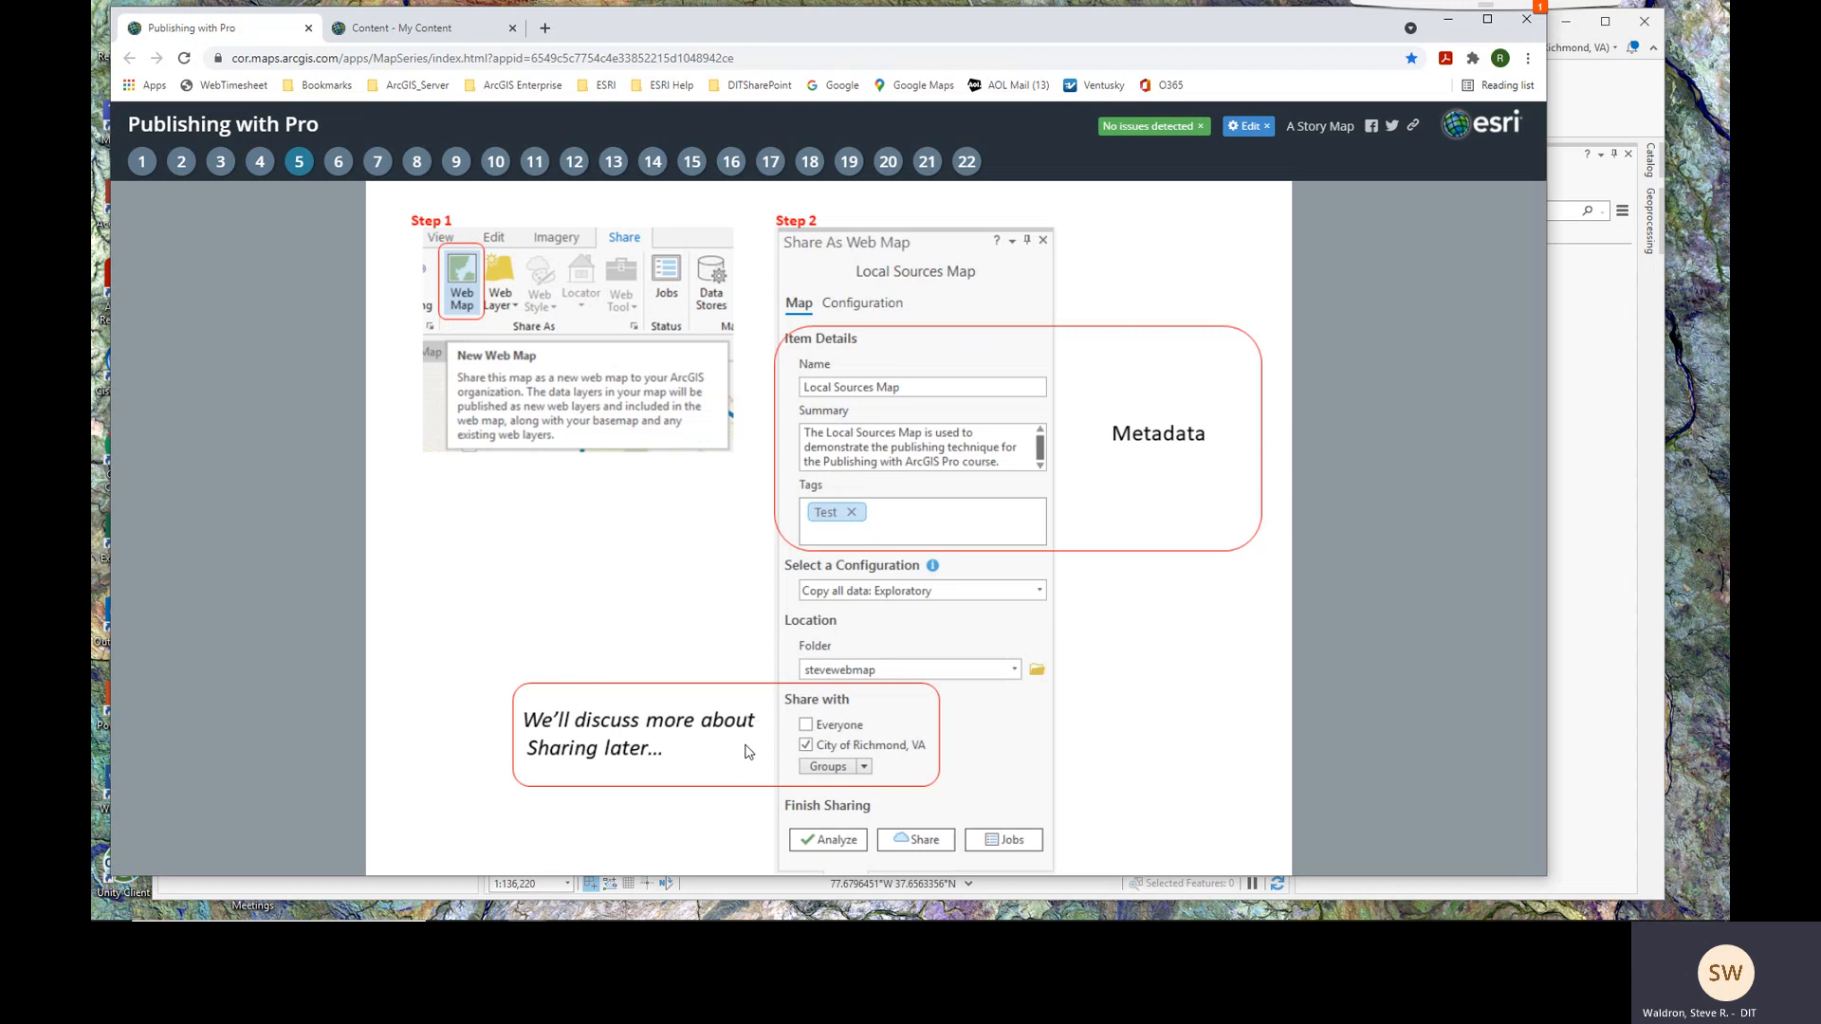
Step: Review story map pages 6 and 7 on fixing the different projection error and finishing the sharing
{"action": "left_click", "coordinate": [337, 163]}
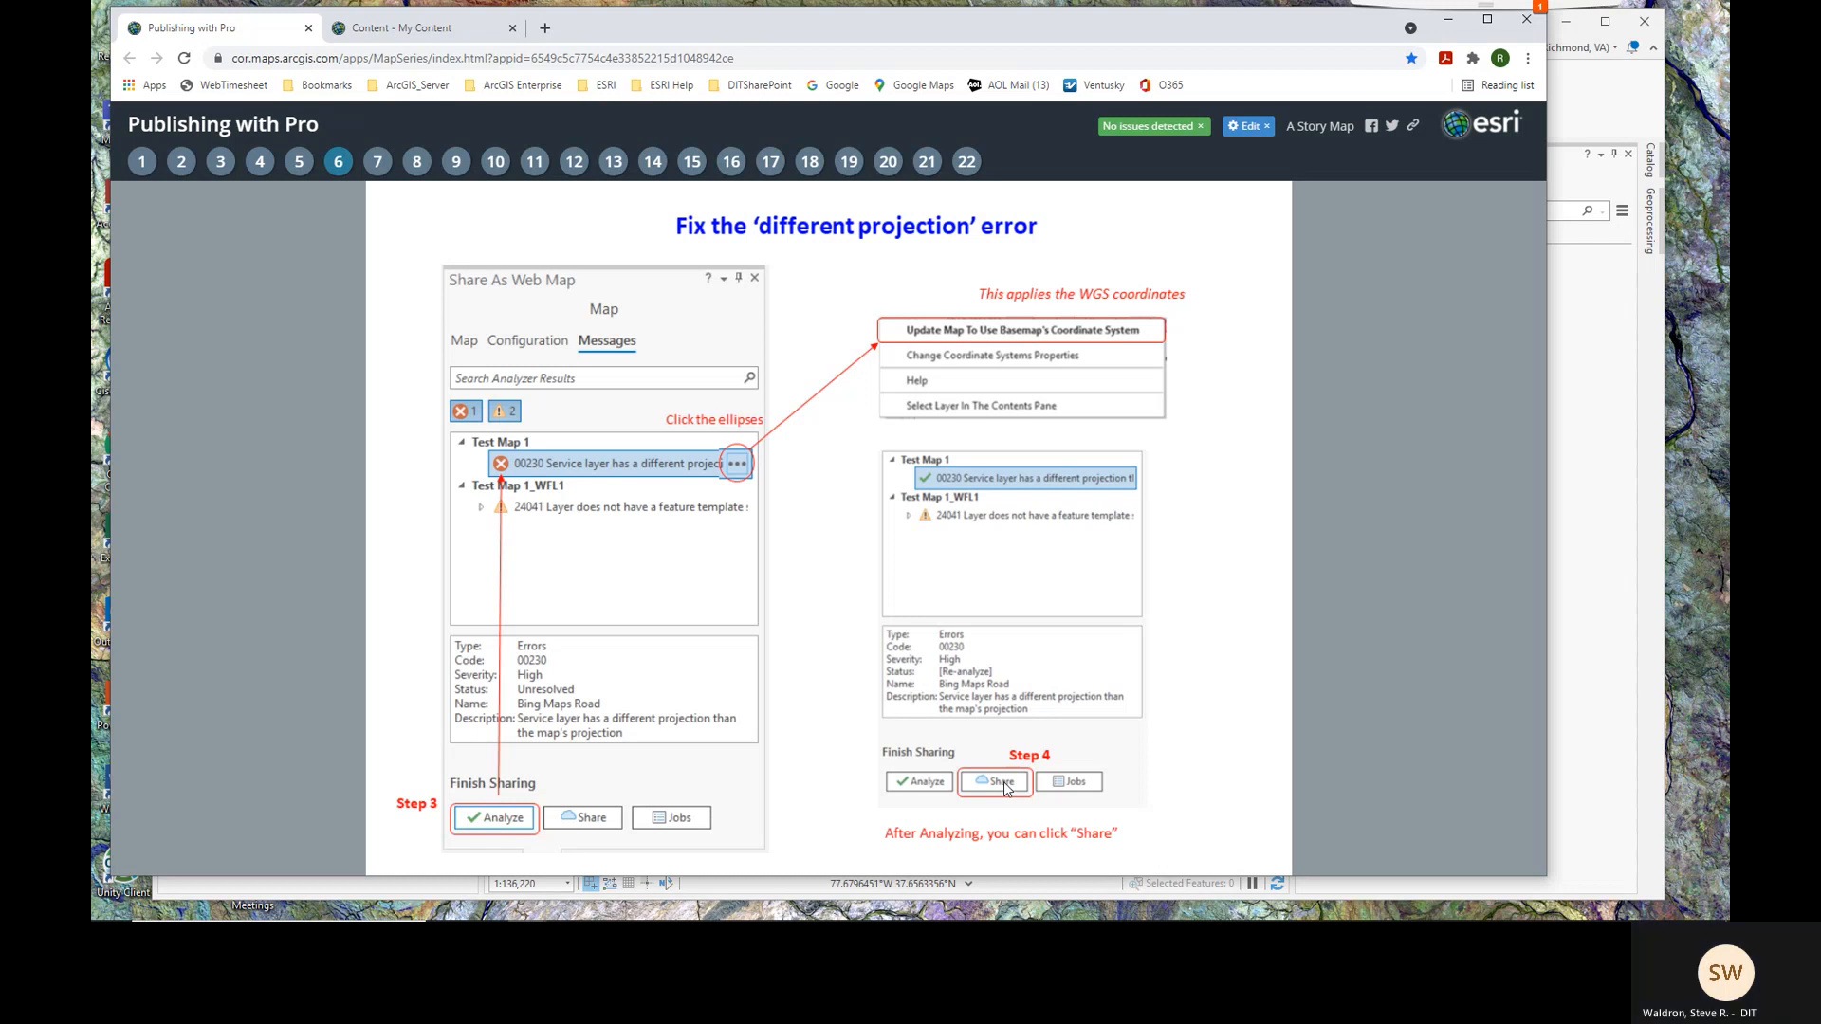
{"action": "left_click", "coordinate": [378, 163]}
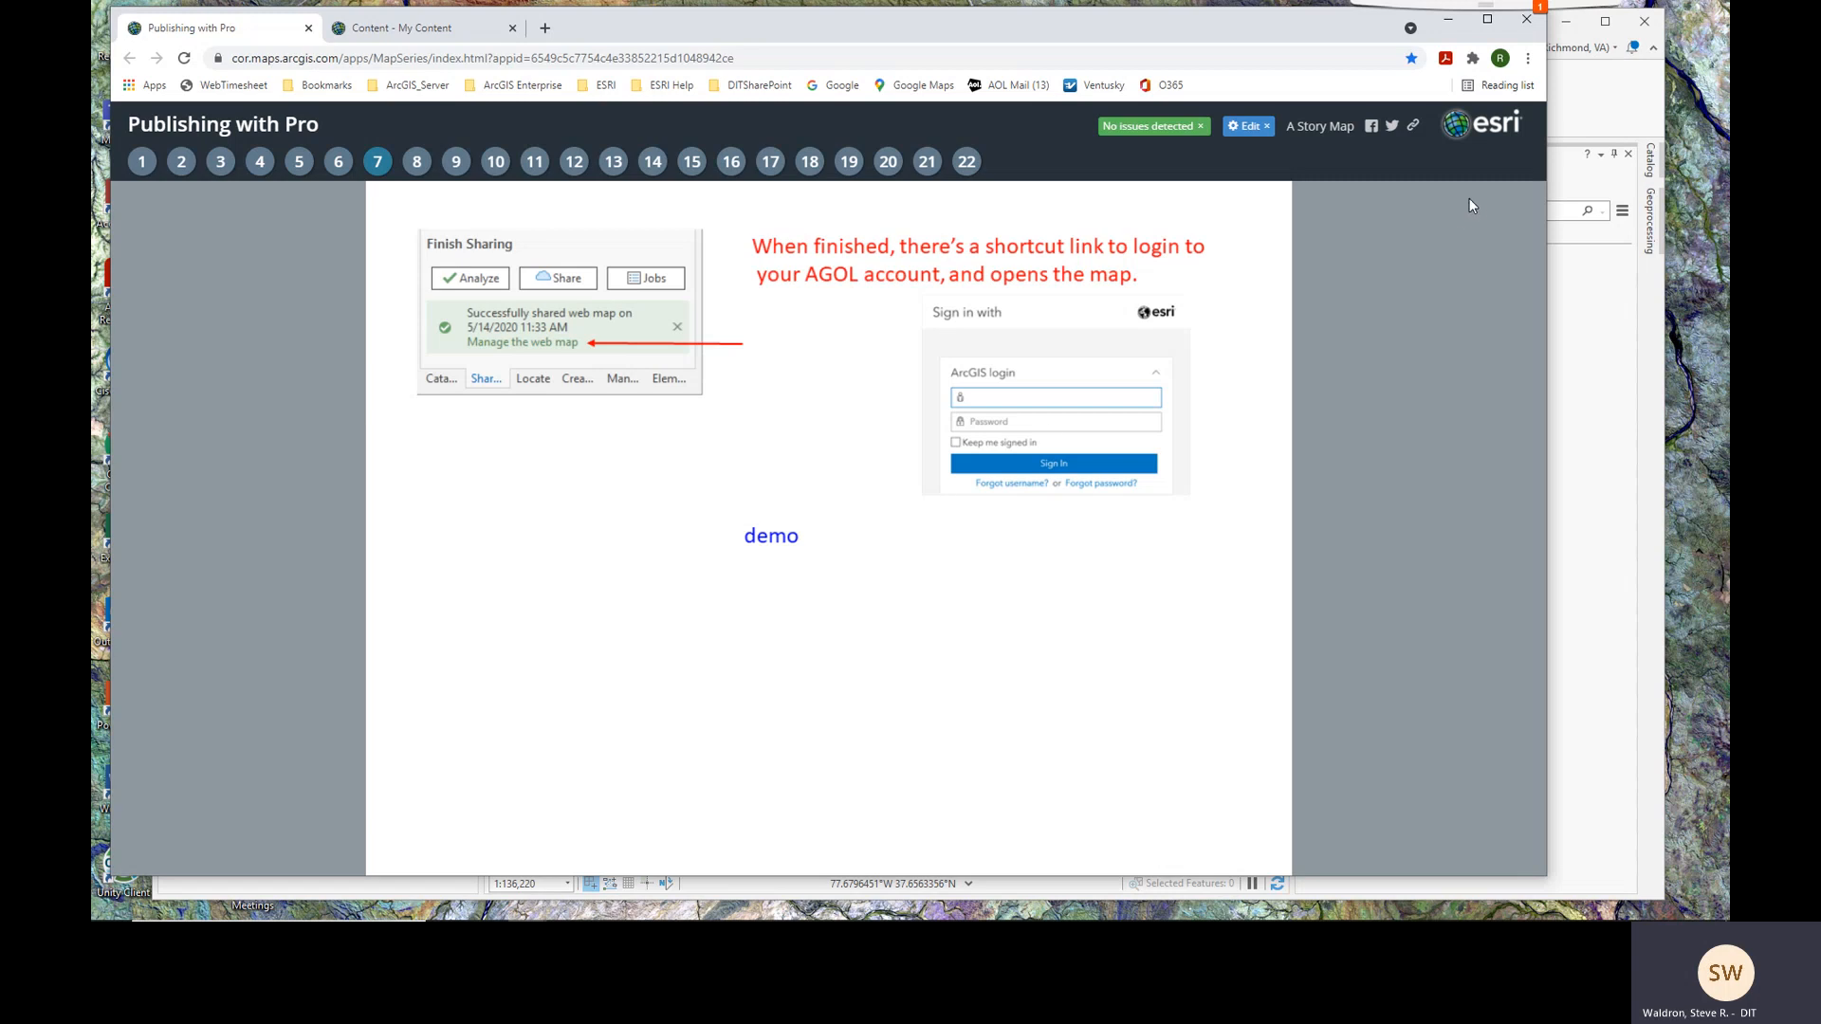
Step: Switch to ArcGIS Pro and examine the Local Sources Map's district layers, listing the contents by data source
{"action": "left_click", "coordinate": [1595, 108]}
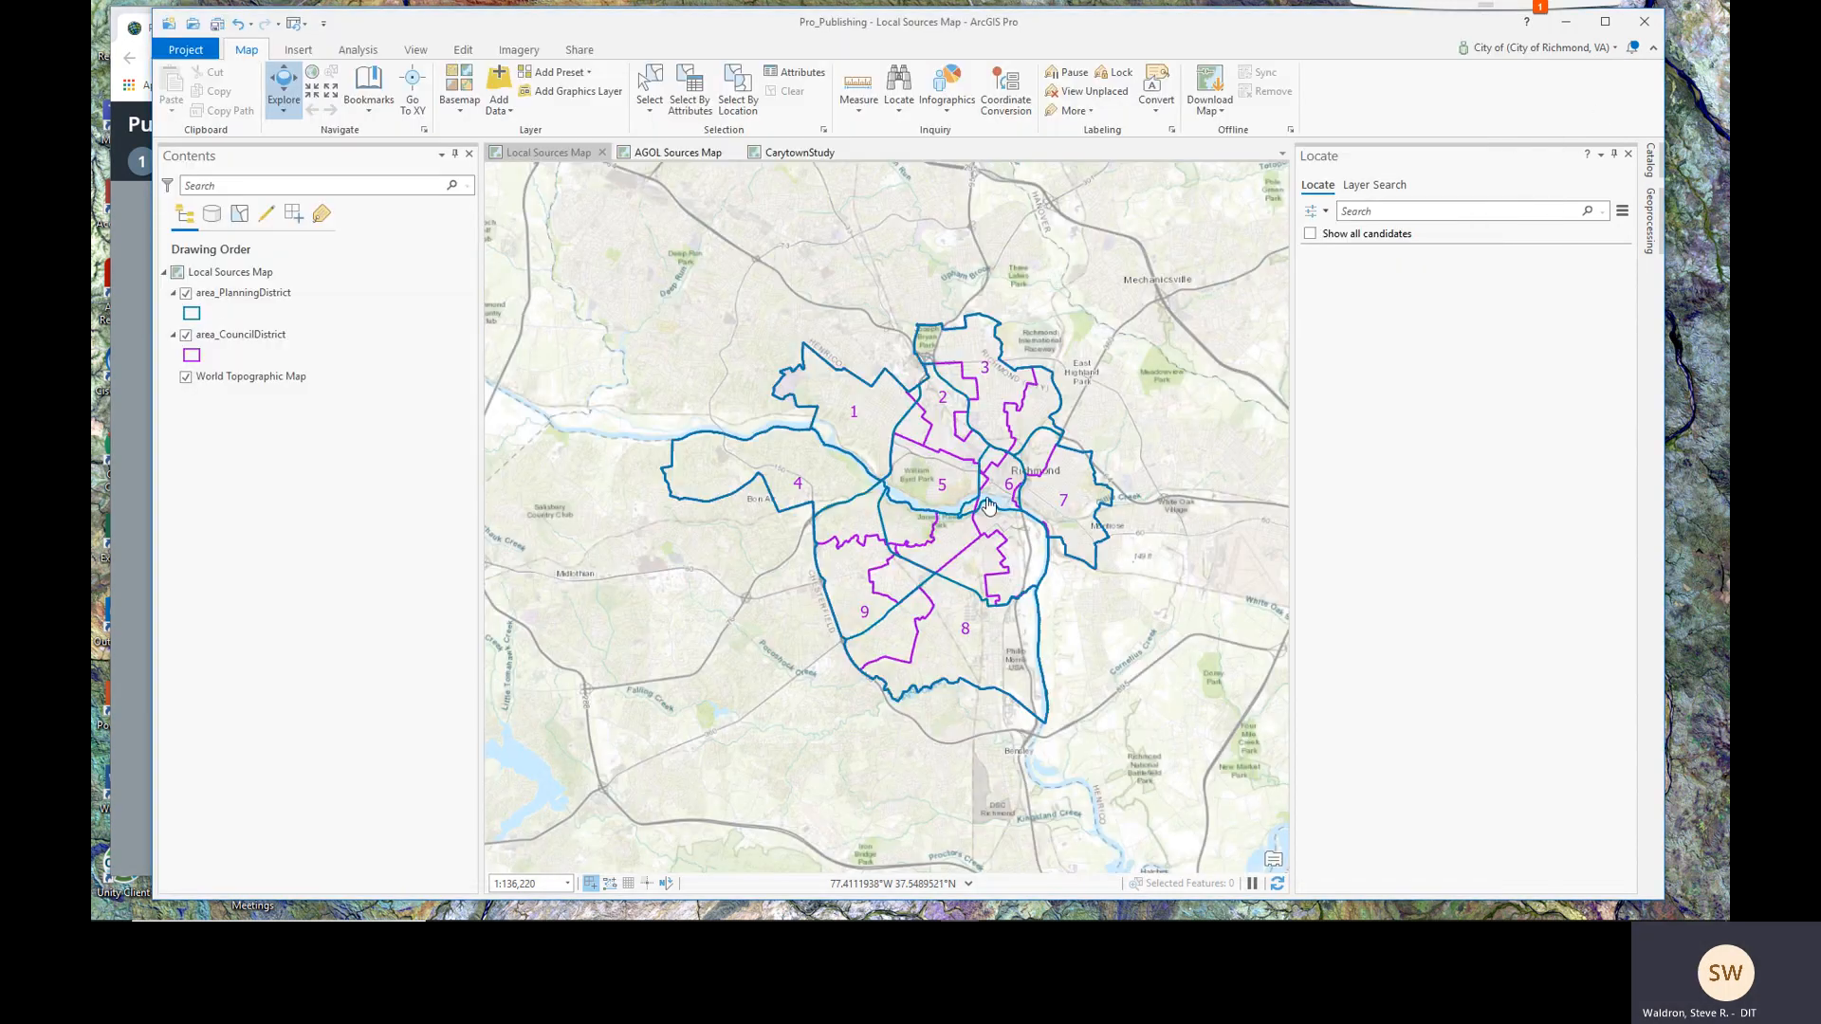
{"action": "scroll", "coordinate": [953, 537], "scroll_direction": "up", "scroll_amount": 2}
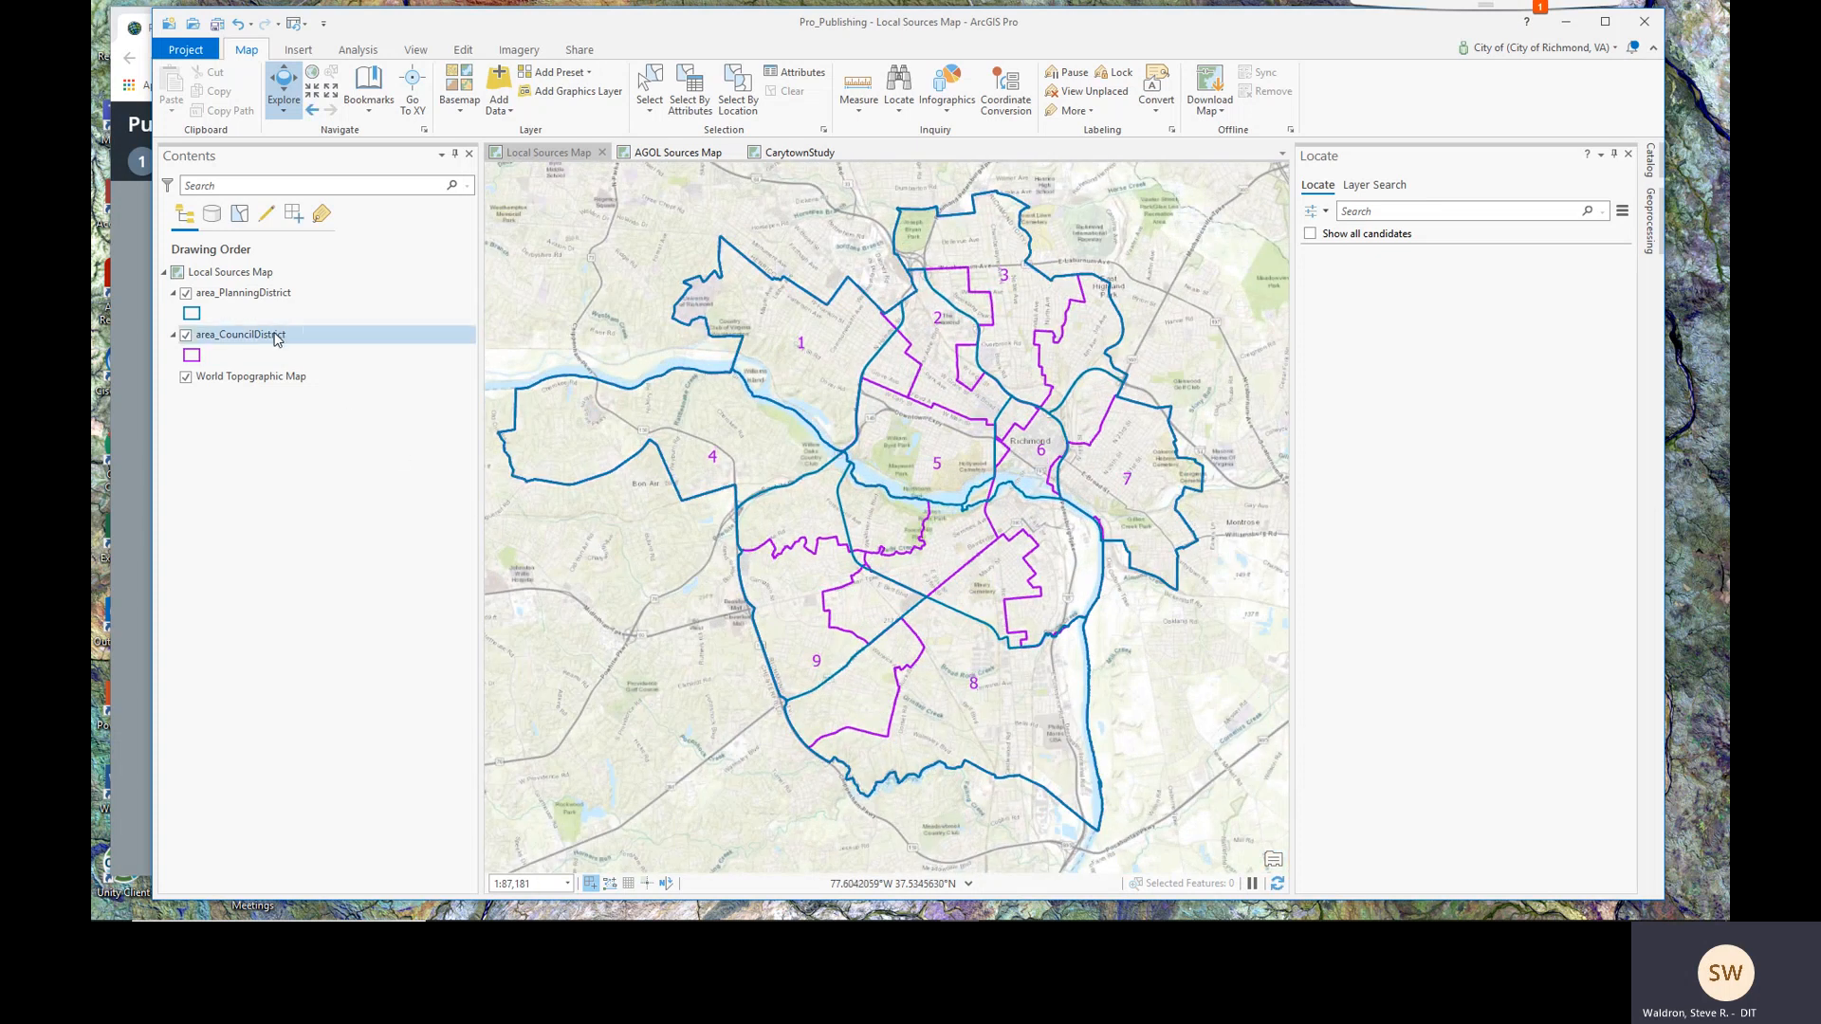
{"action": "left_click", "coordinate": [251, 298]}
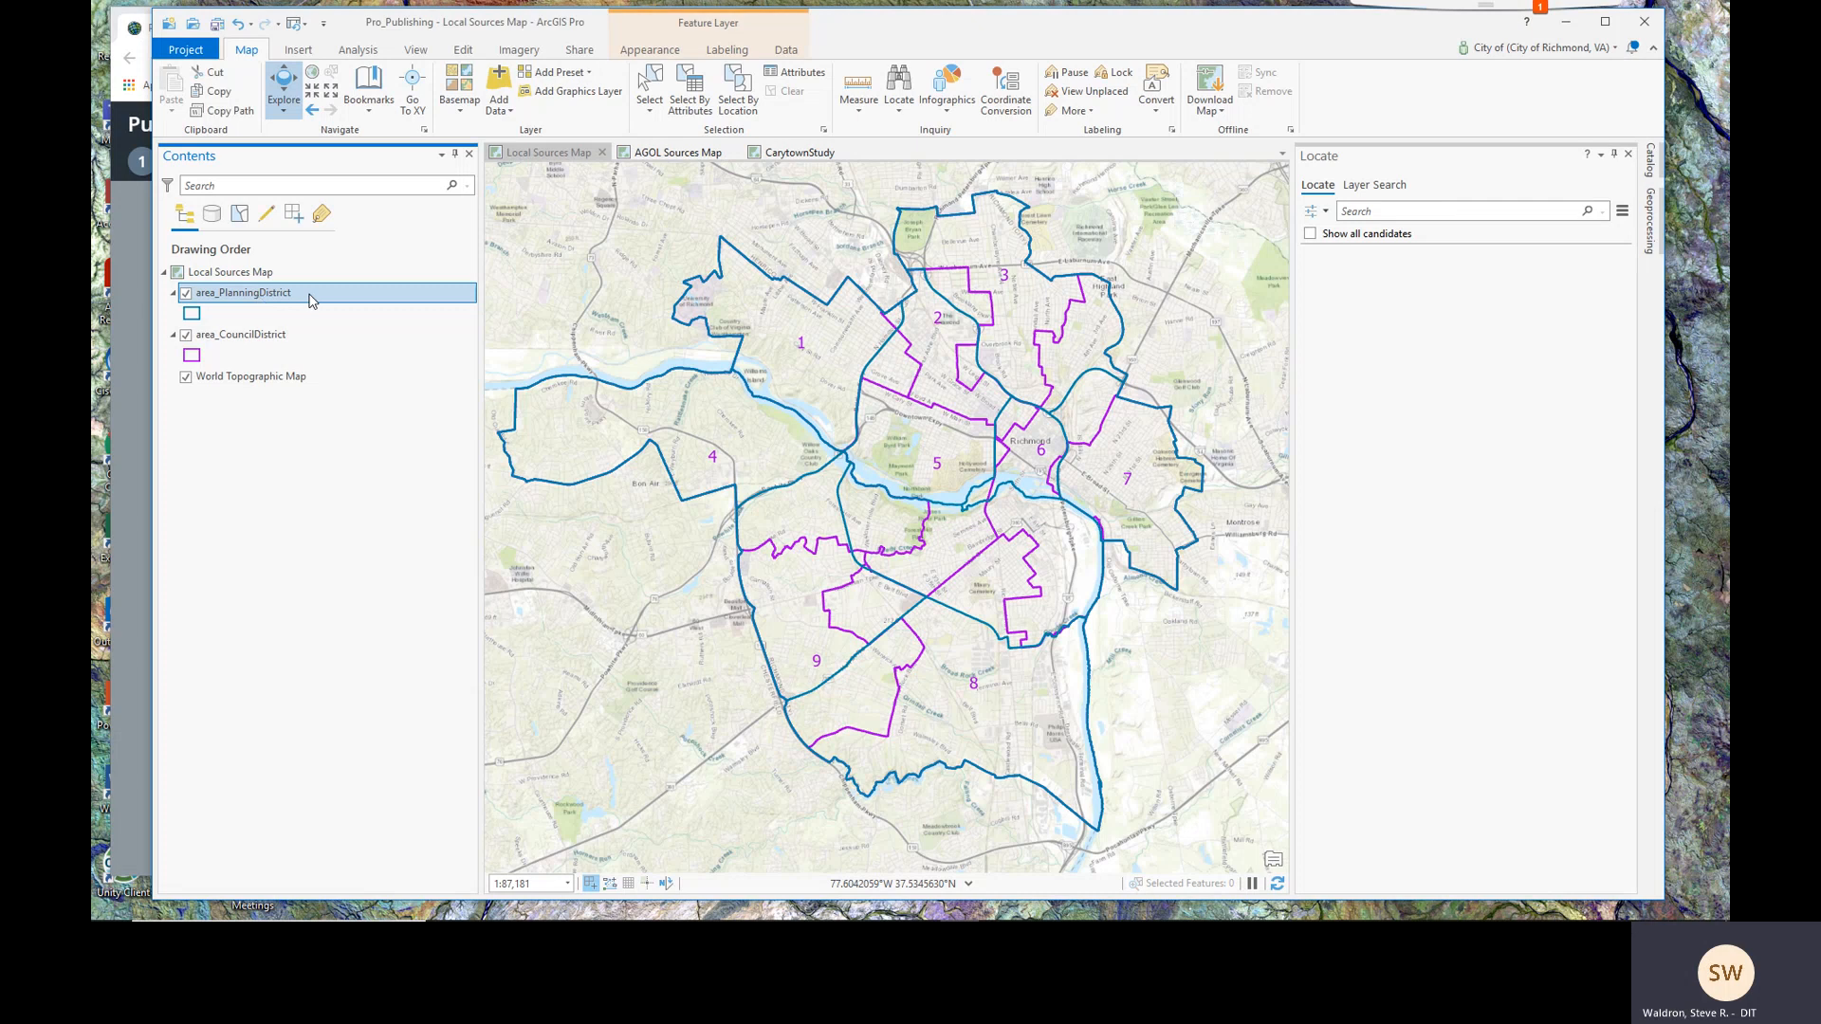
{"action": "left_click", "coordinate": [242, 341]}
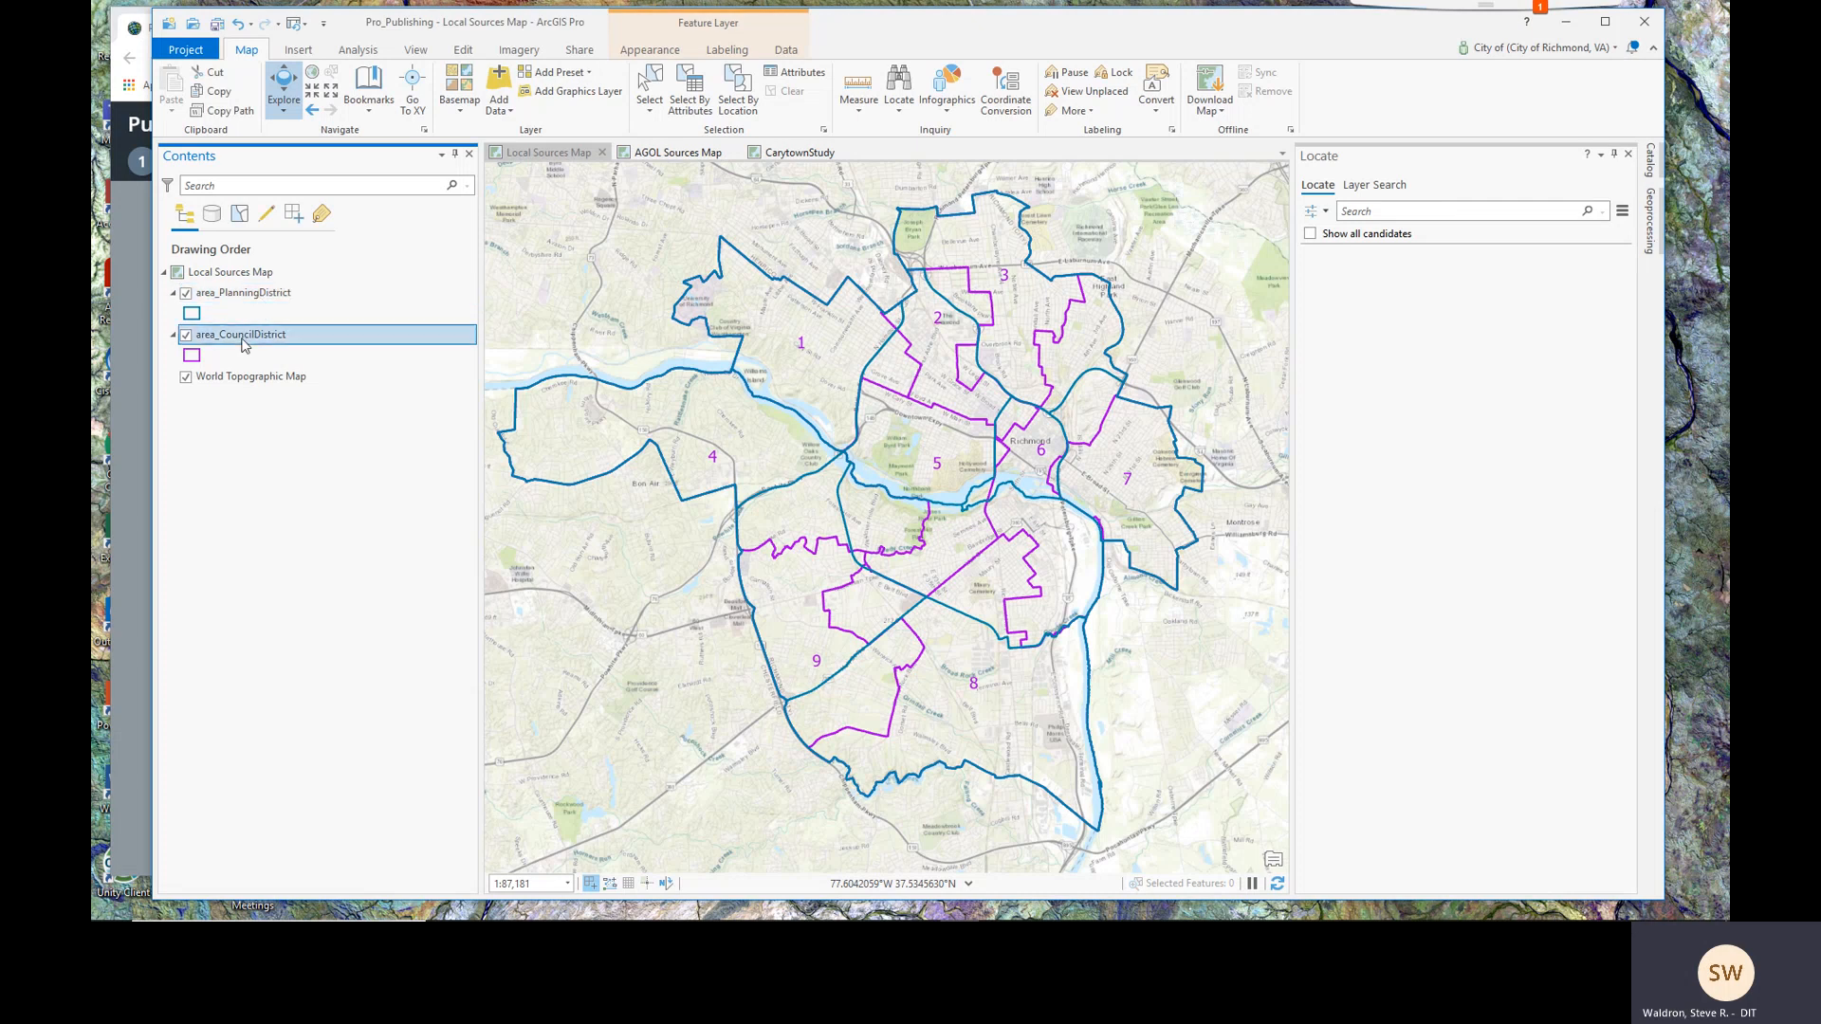
{"action": "left_click", "coordinate": [213, 216]}
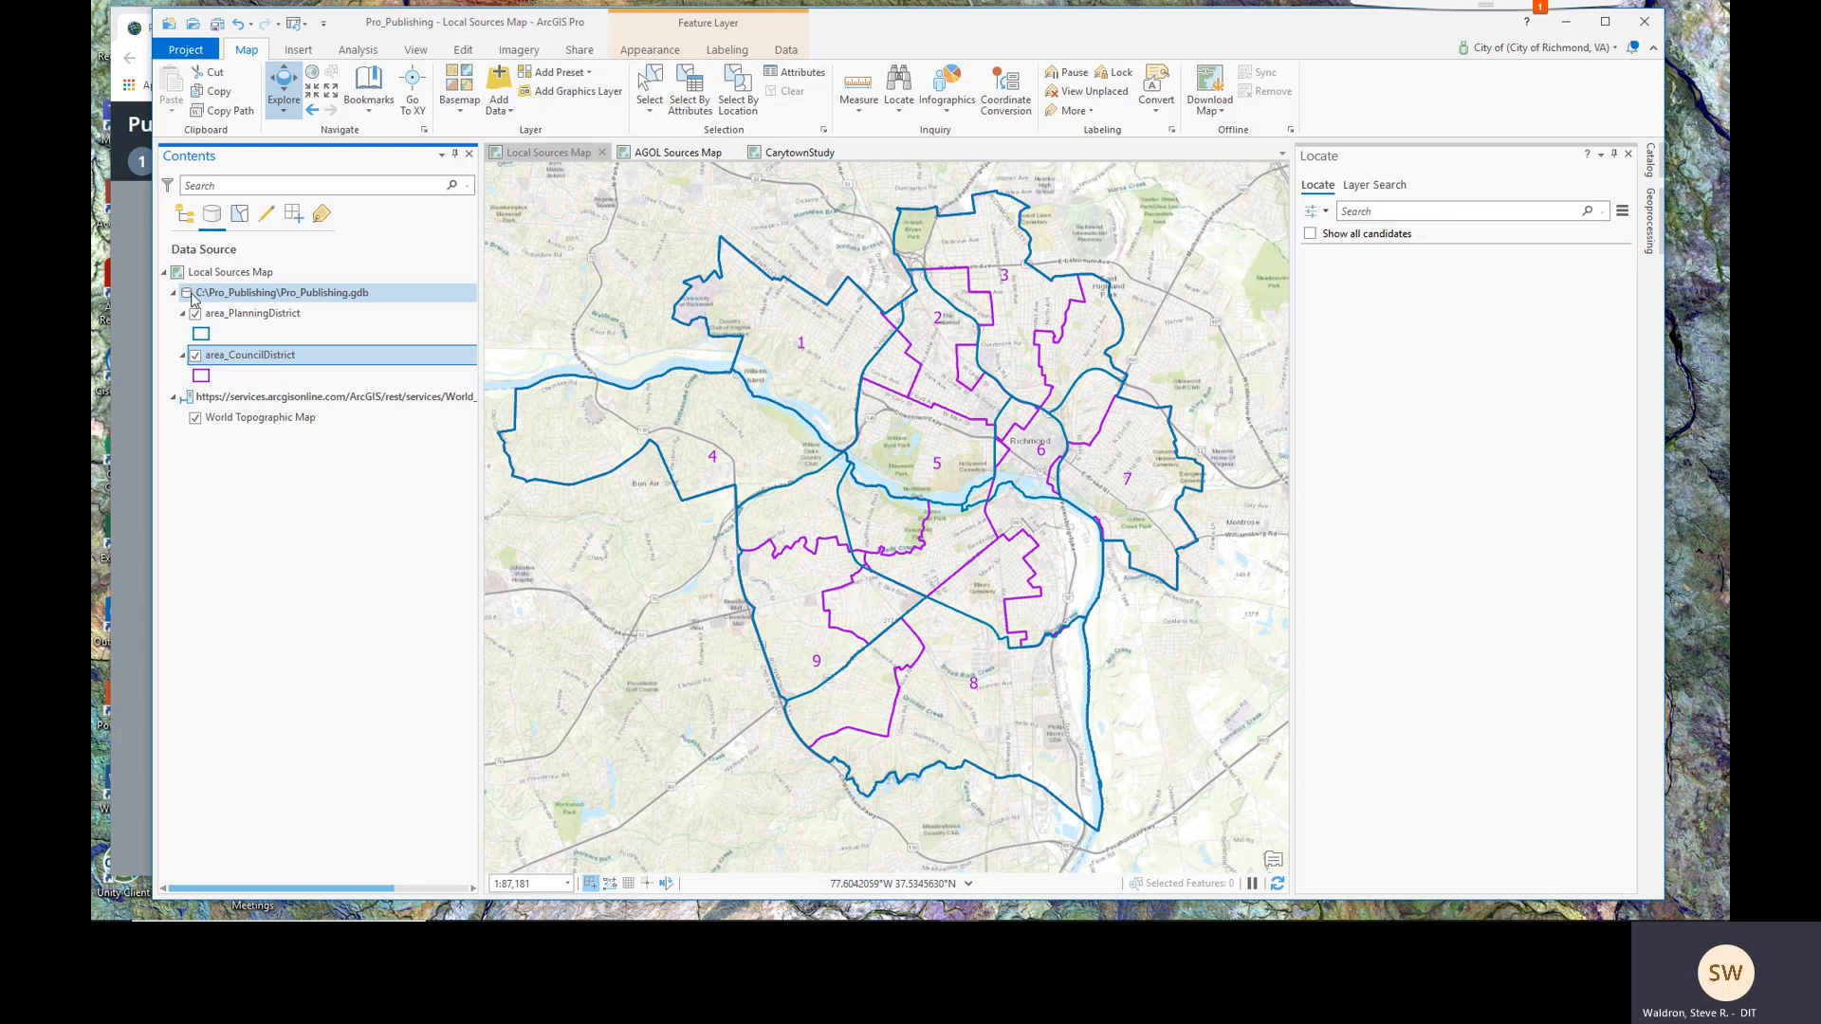
{"action": "left_click", "coordinate": [221, 277]}
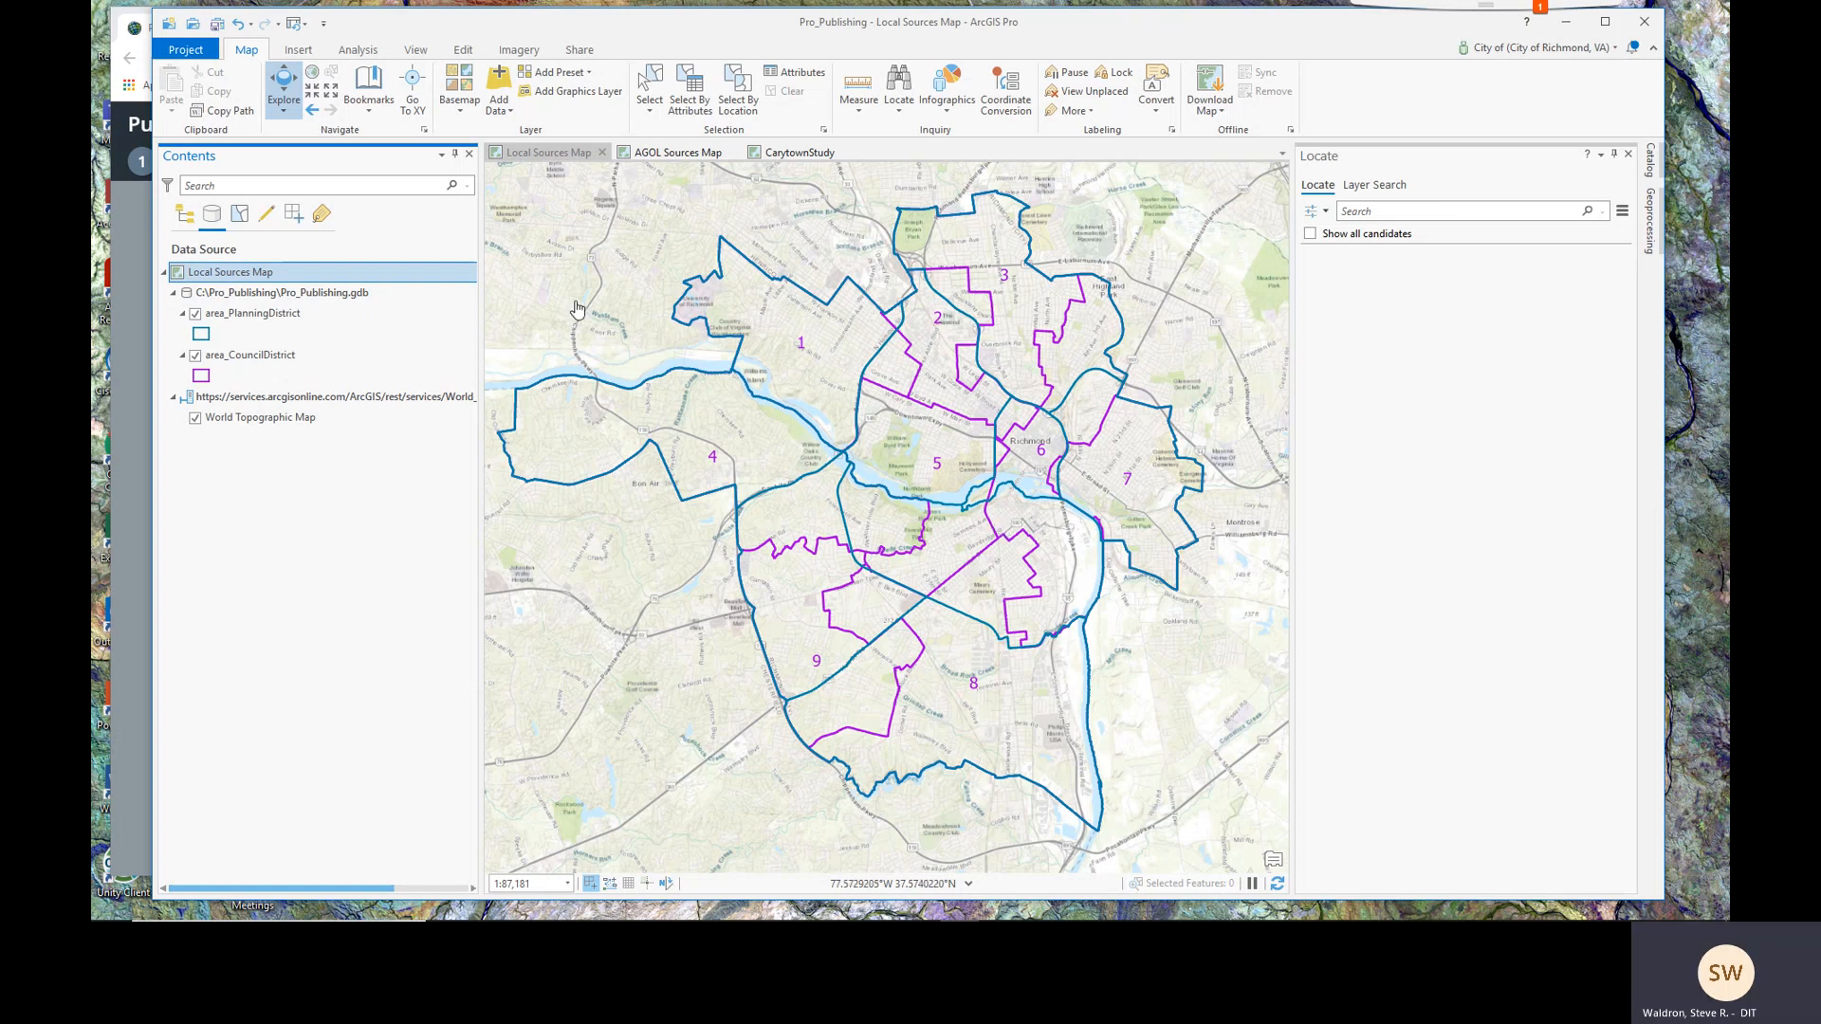
Step: Start sharing the Local Sources Map as a web map with summary "PUblishing a web map that will copy all data." and tags Test and Publish
{"action": "left_click", "coordinate": [580, 51]}
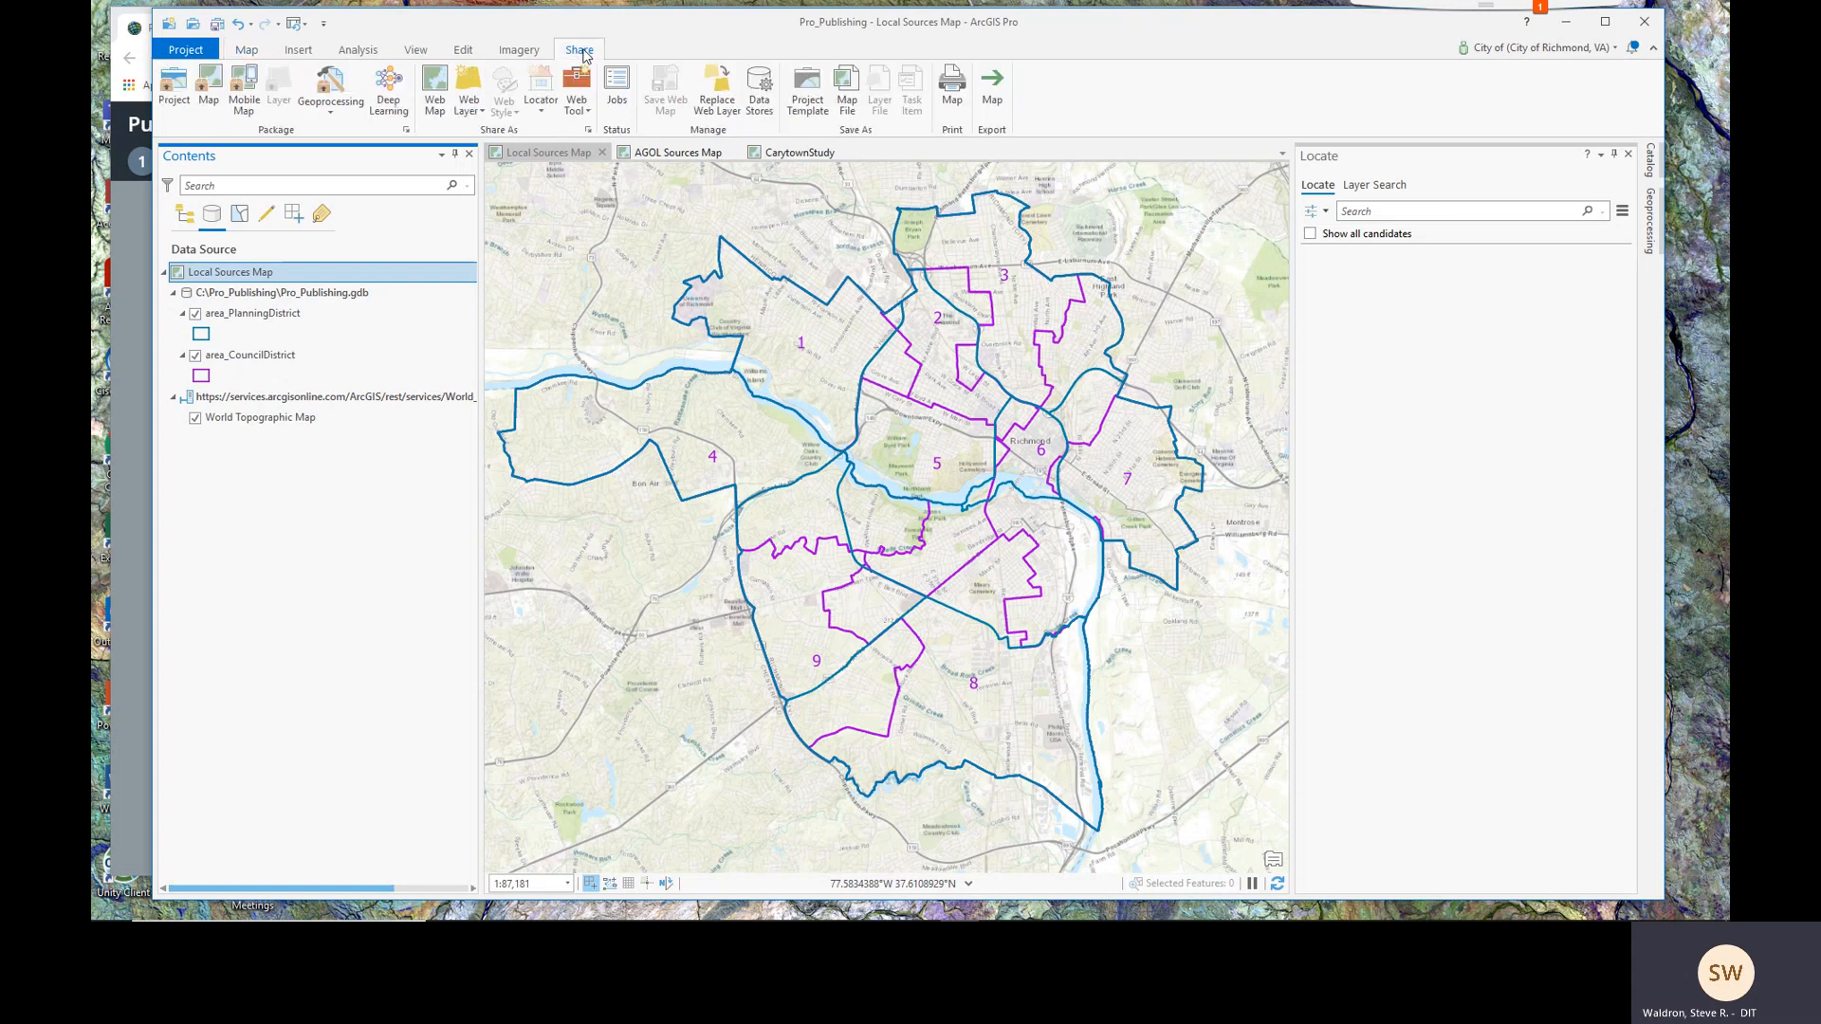
{"action": "left_click", "coordinate": [433, 92]}
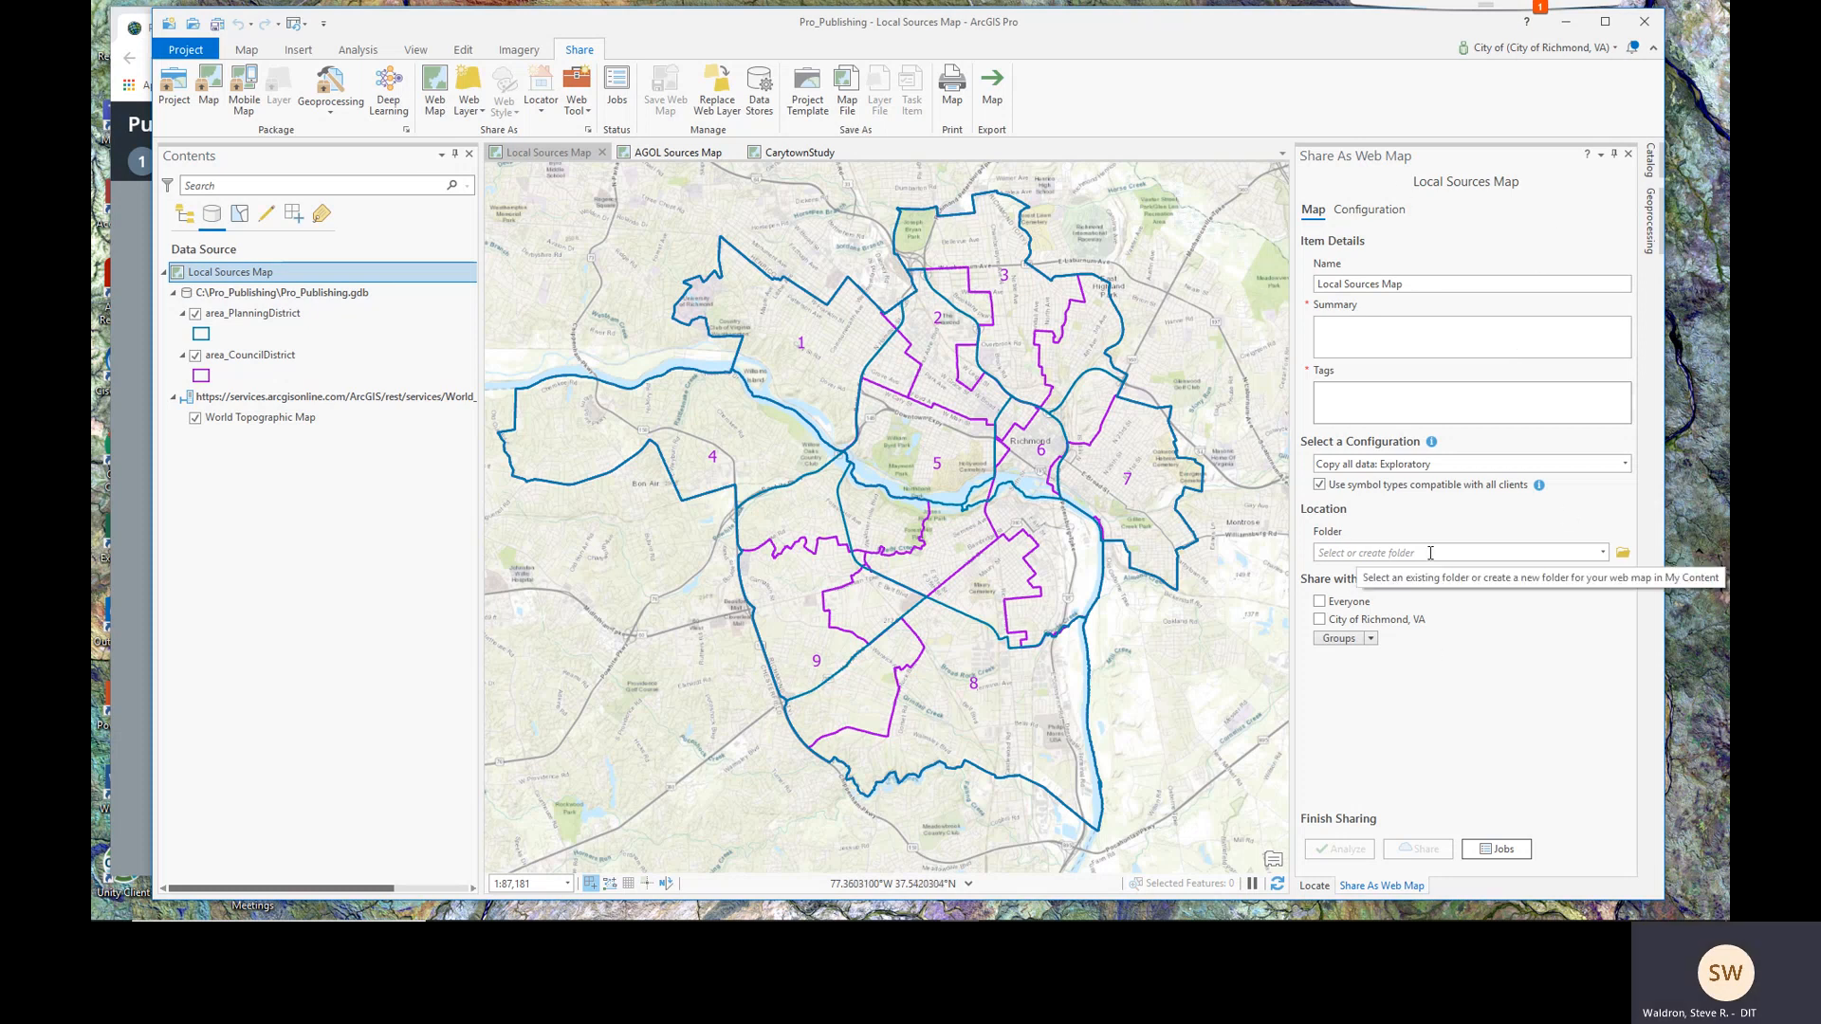
{"action": "left_click", "coordinate": [1378, 337]}
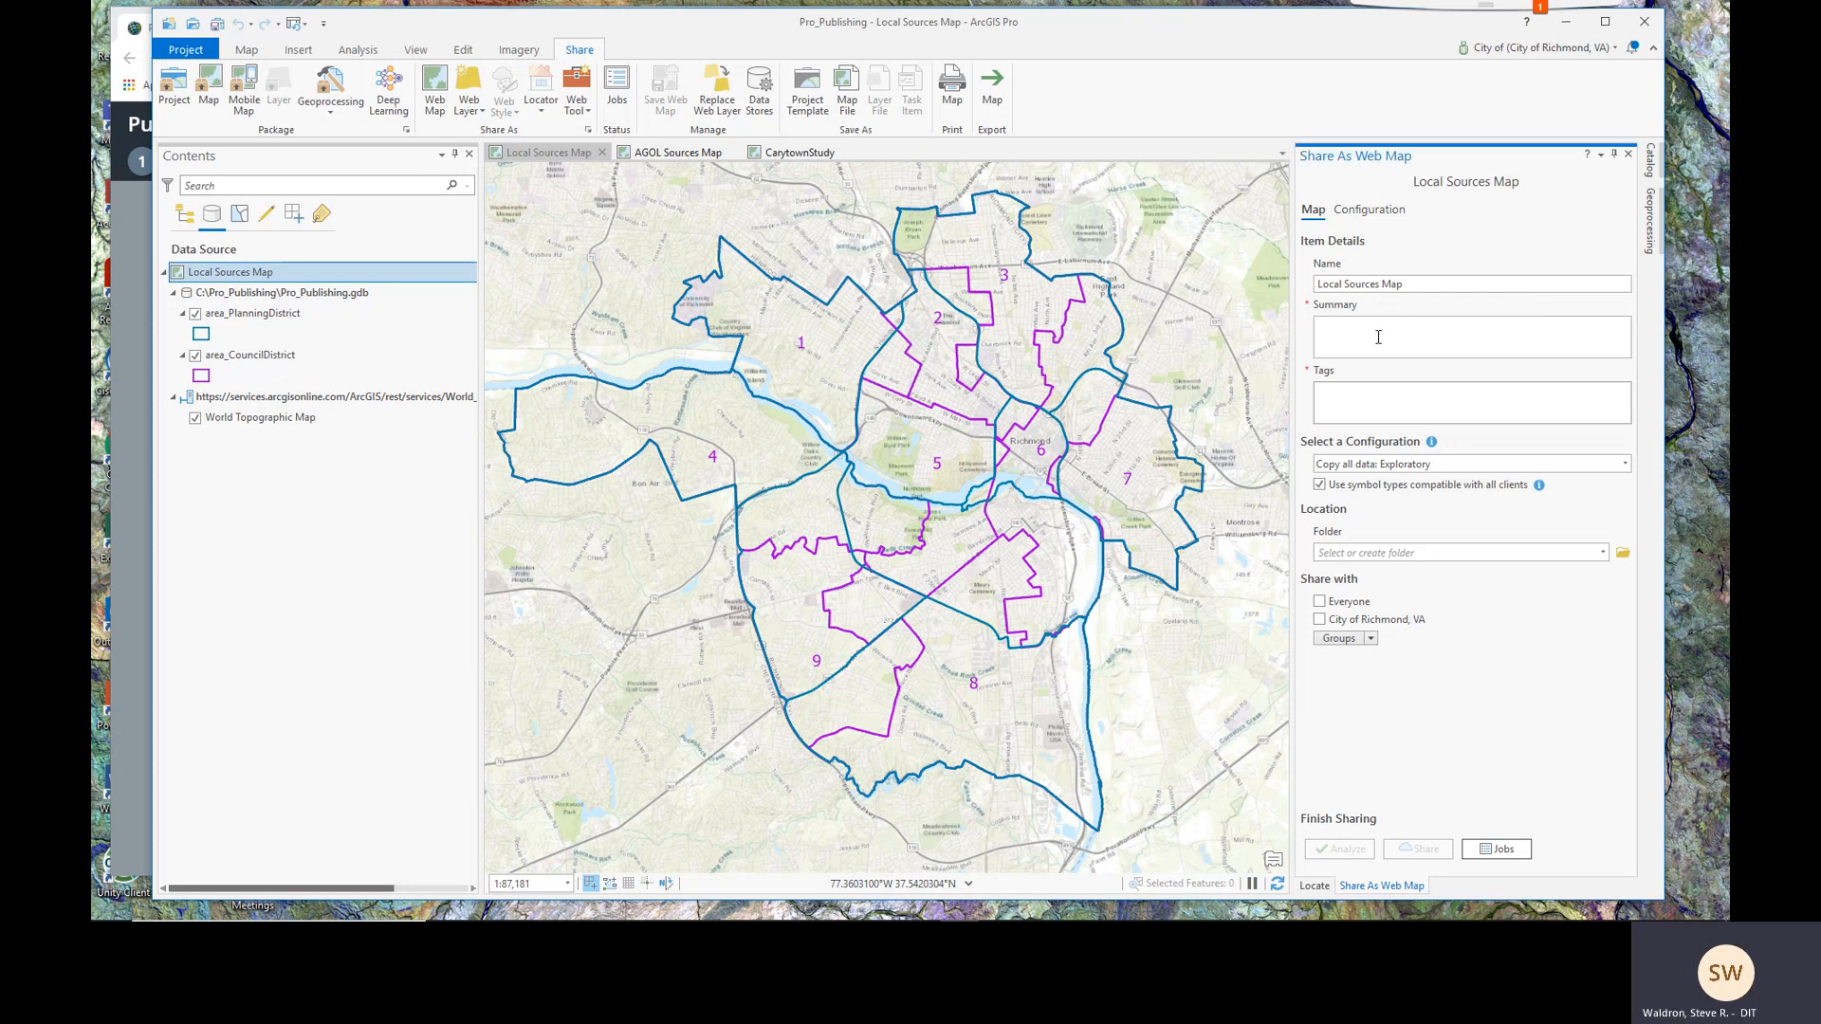
{"action": "type", "text": "PUblishing a web map that will copy all data."}
{"action": "left_click", "coordinate": [1358, 405]}
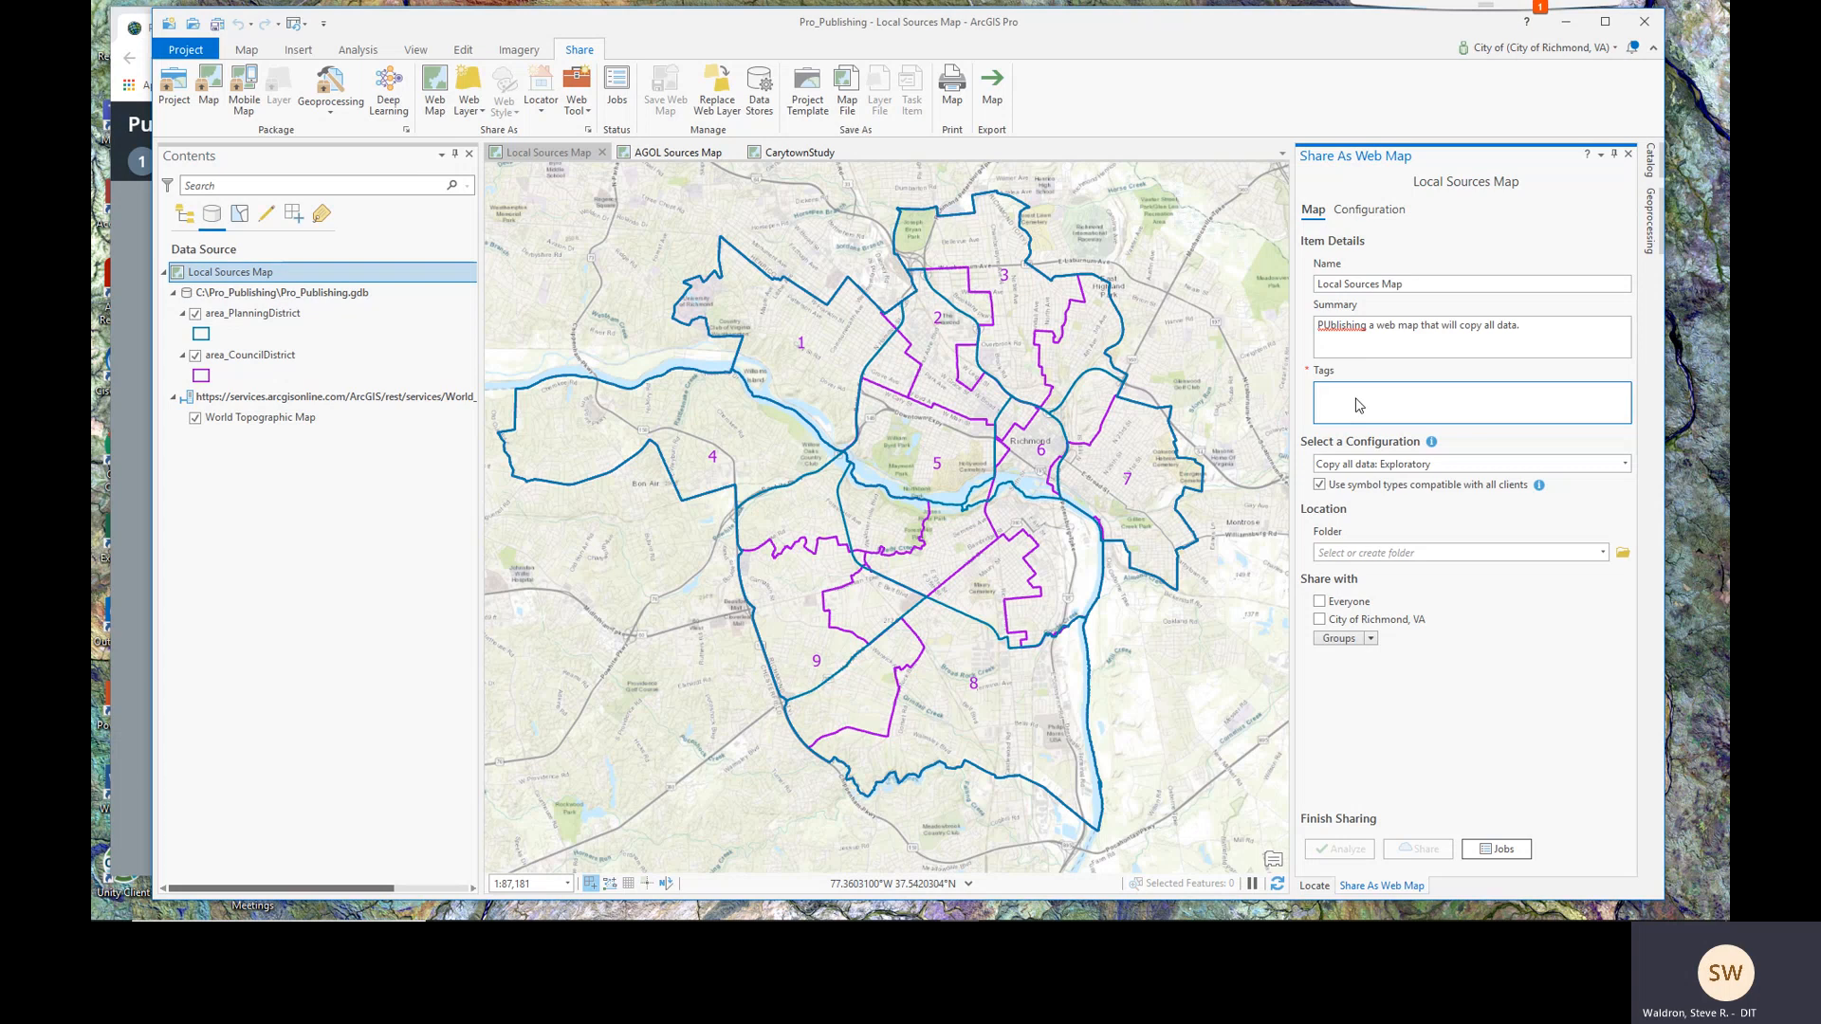
{"action": "type", "text": "Test"}
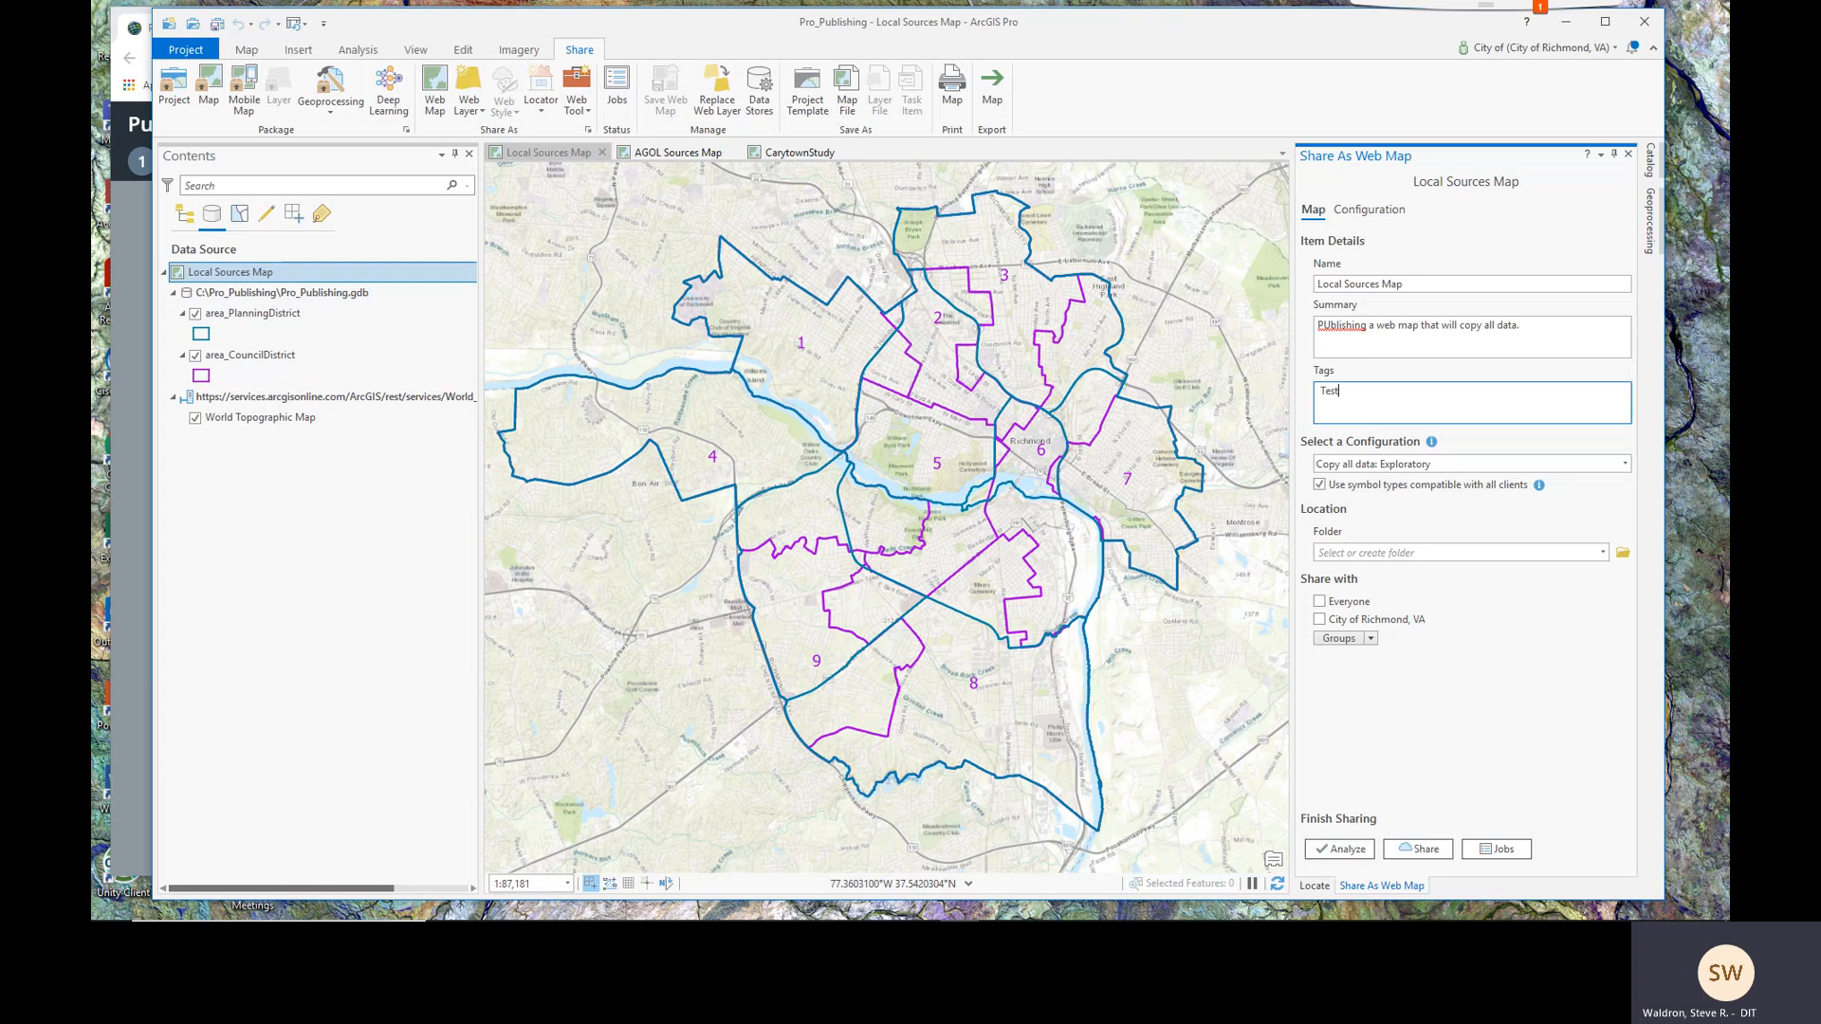
{"action": "type", "text": ", Publish"}
{"action": "left_click", "coordinate": [1508, 612]}
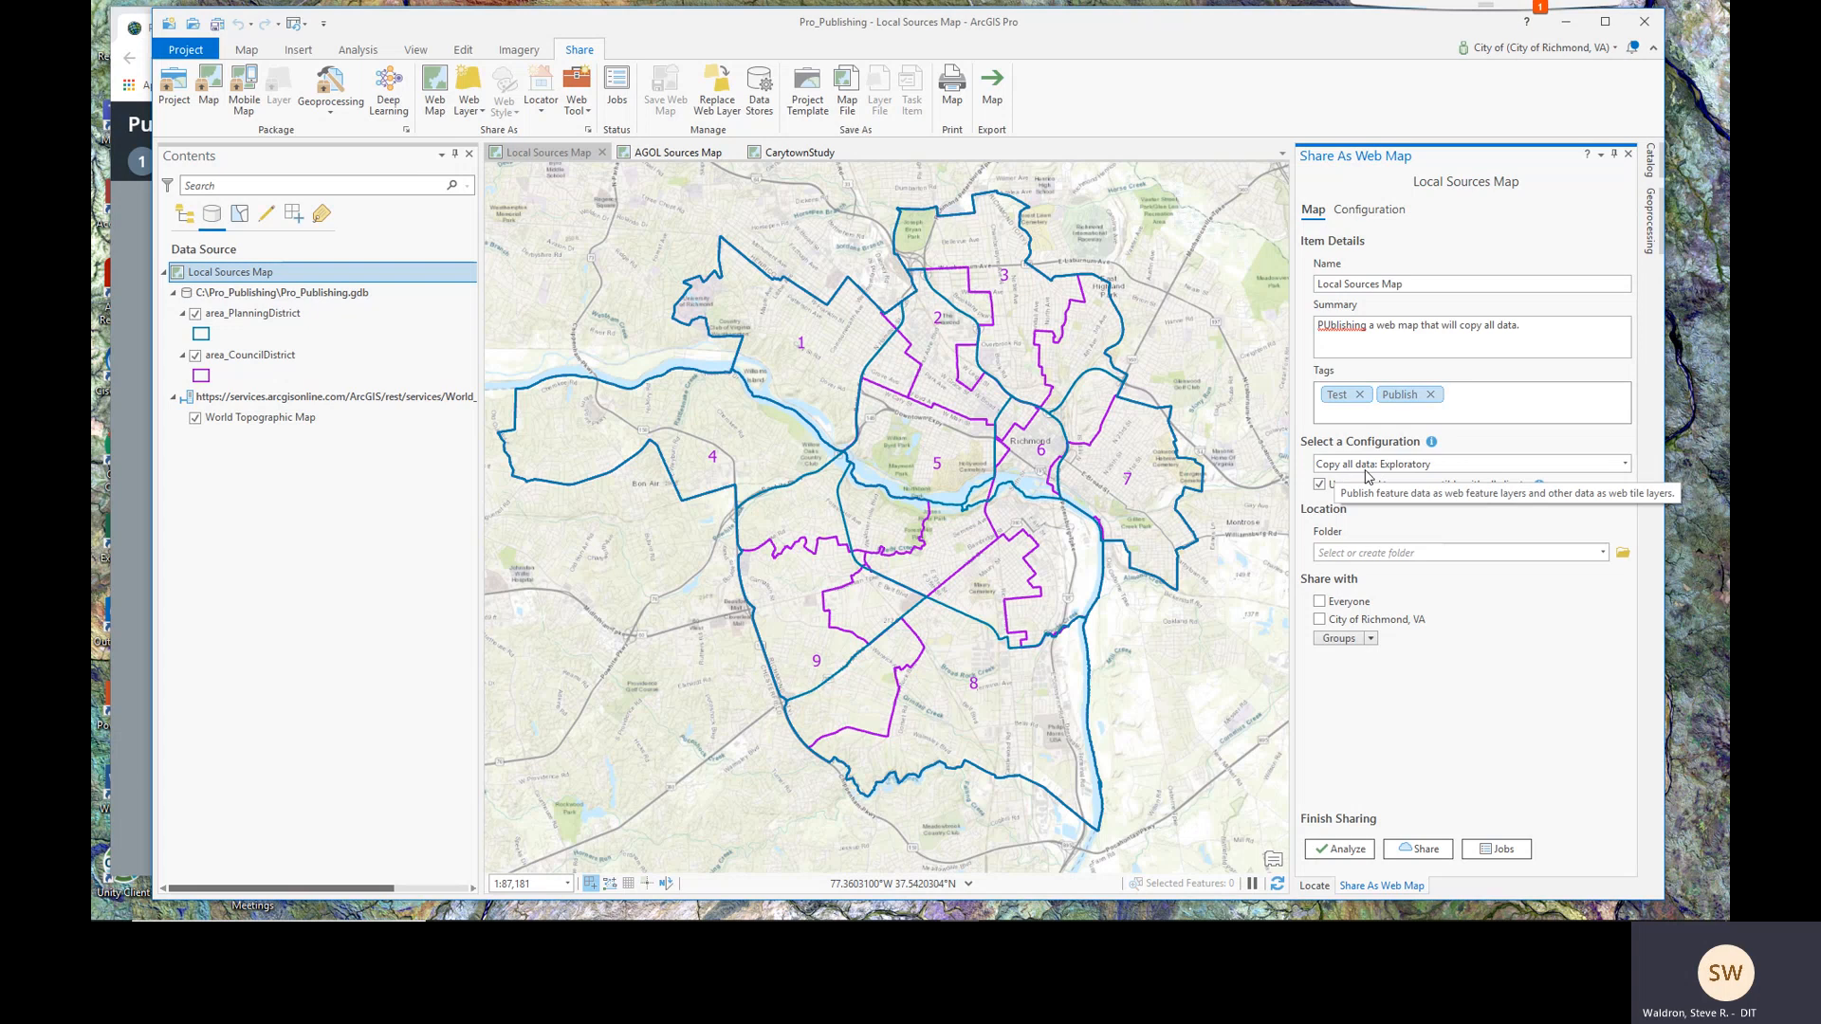
Step: Set the web map's folder to storymap_PublishingWithPro and share it with City of Richmond, VA
{"action": "left_click", "coordinate": [1602, 554]}
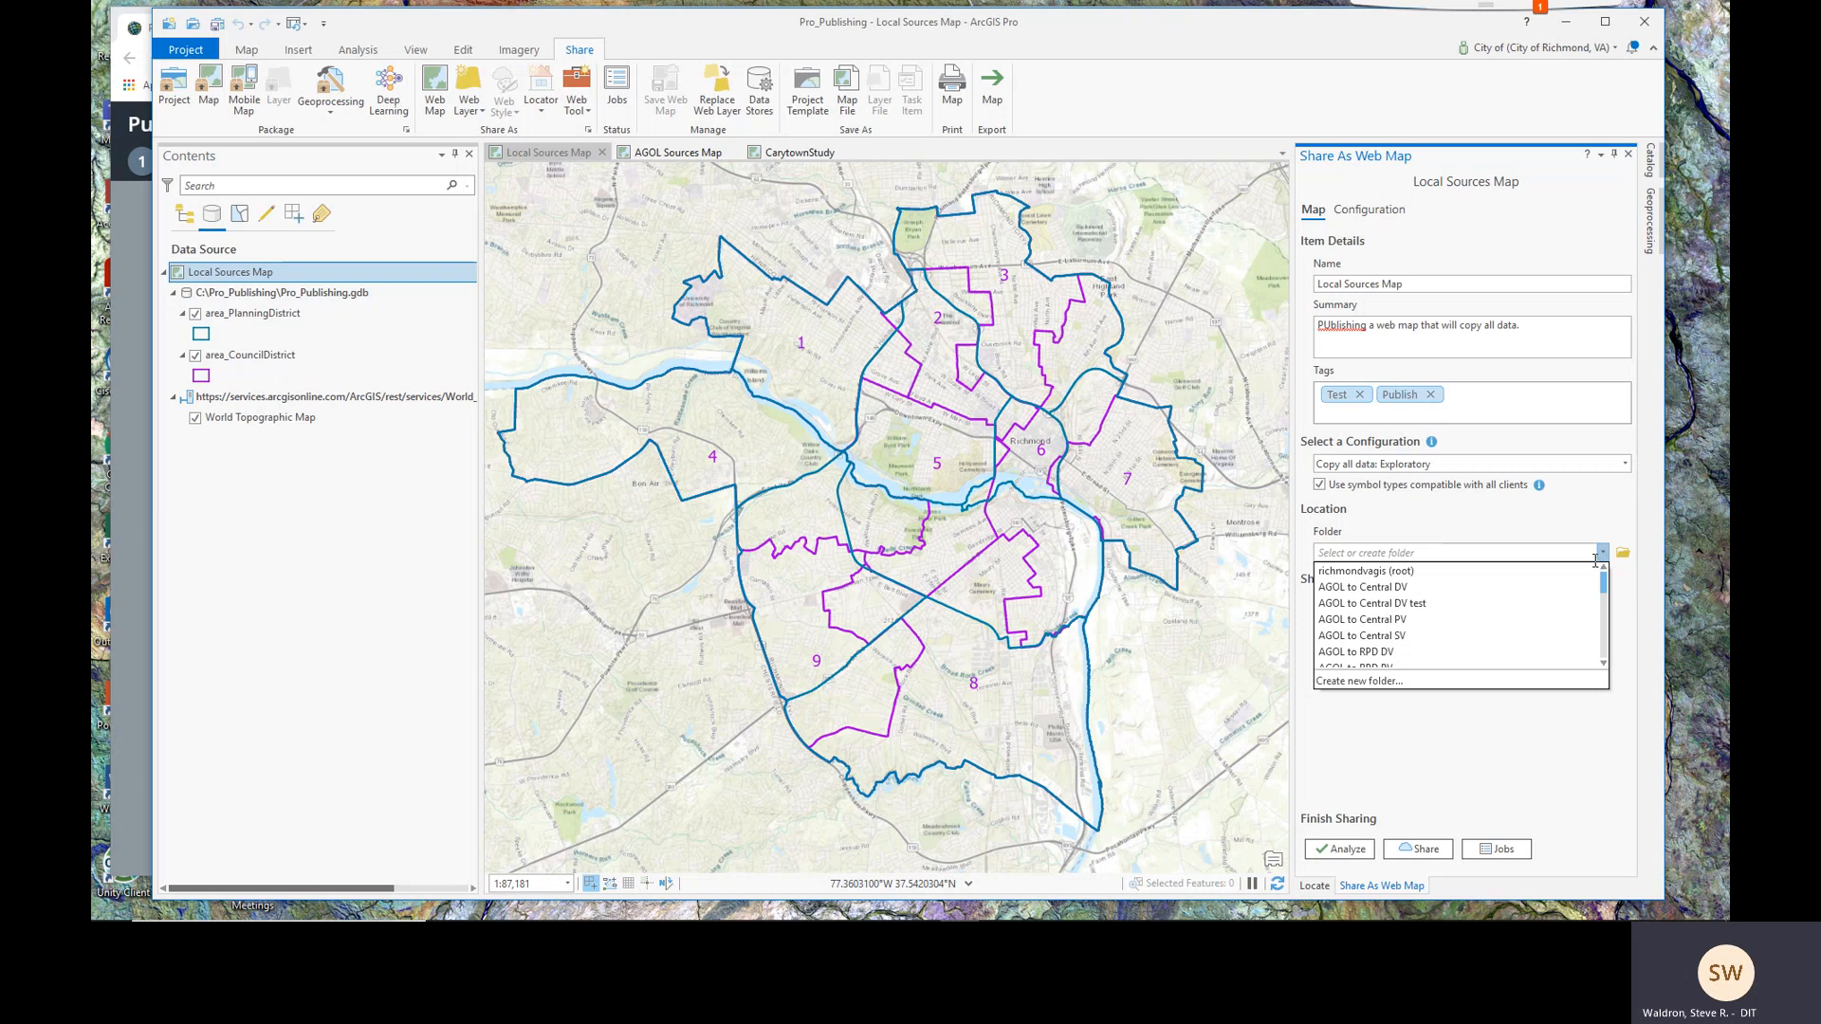
{"action": "left_click_drag", "start_coordinate": [1606, 580], "coordinate": [1606, 647]}
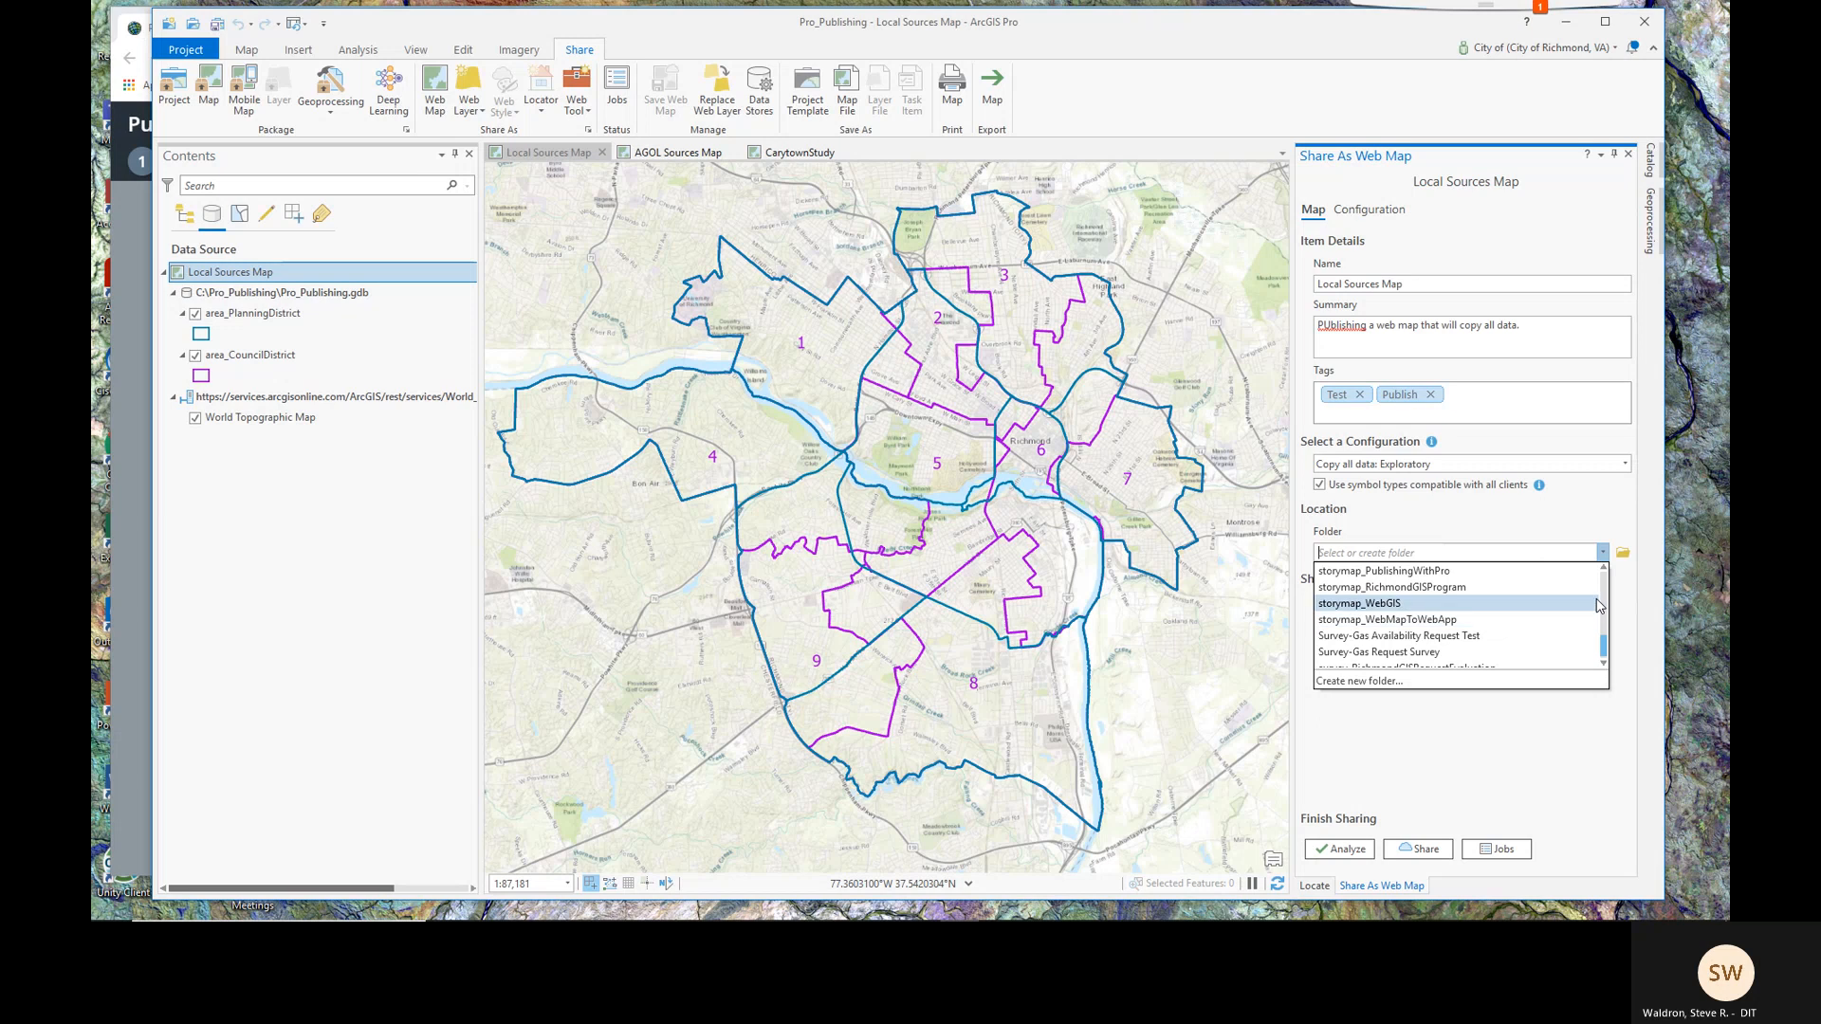
{"action": "left_click", "coordinate": [1432, 572]}
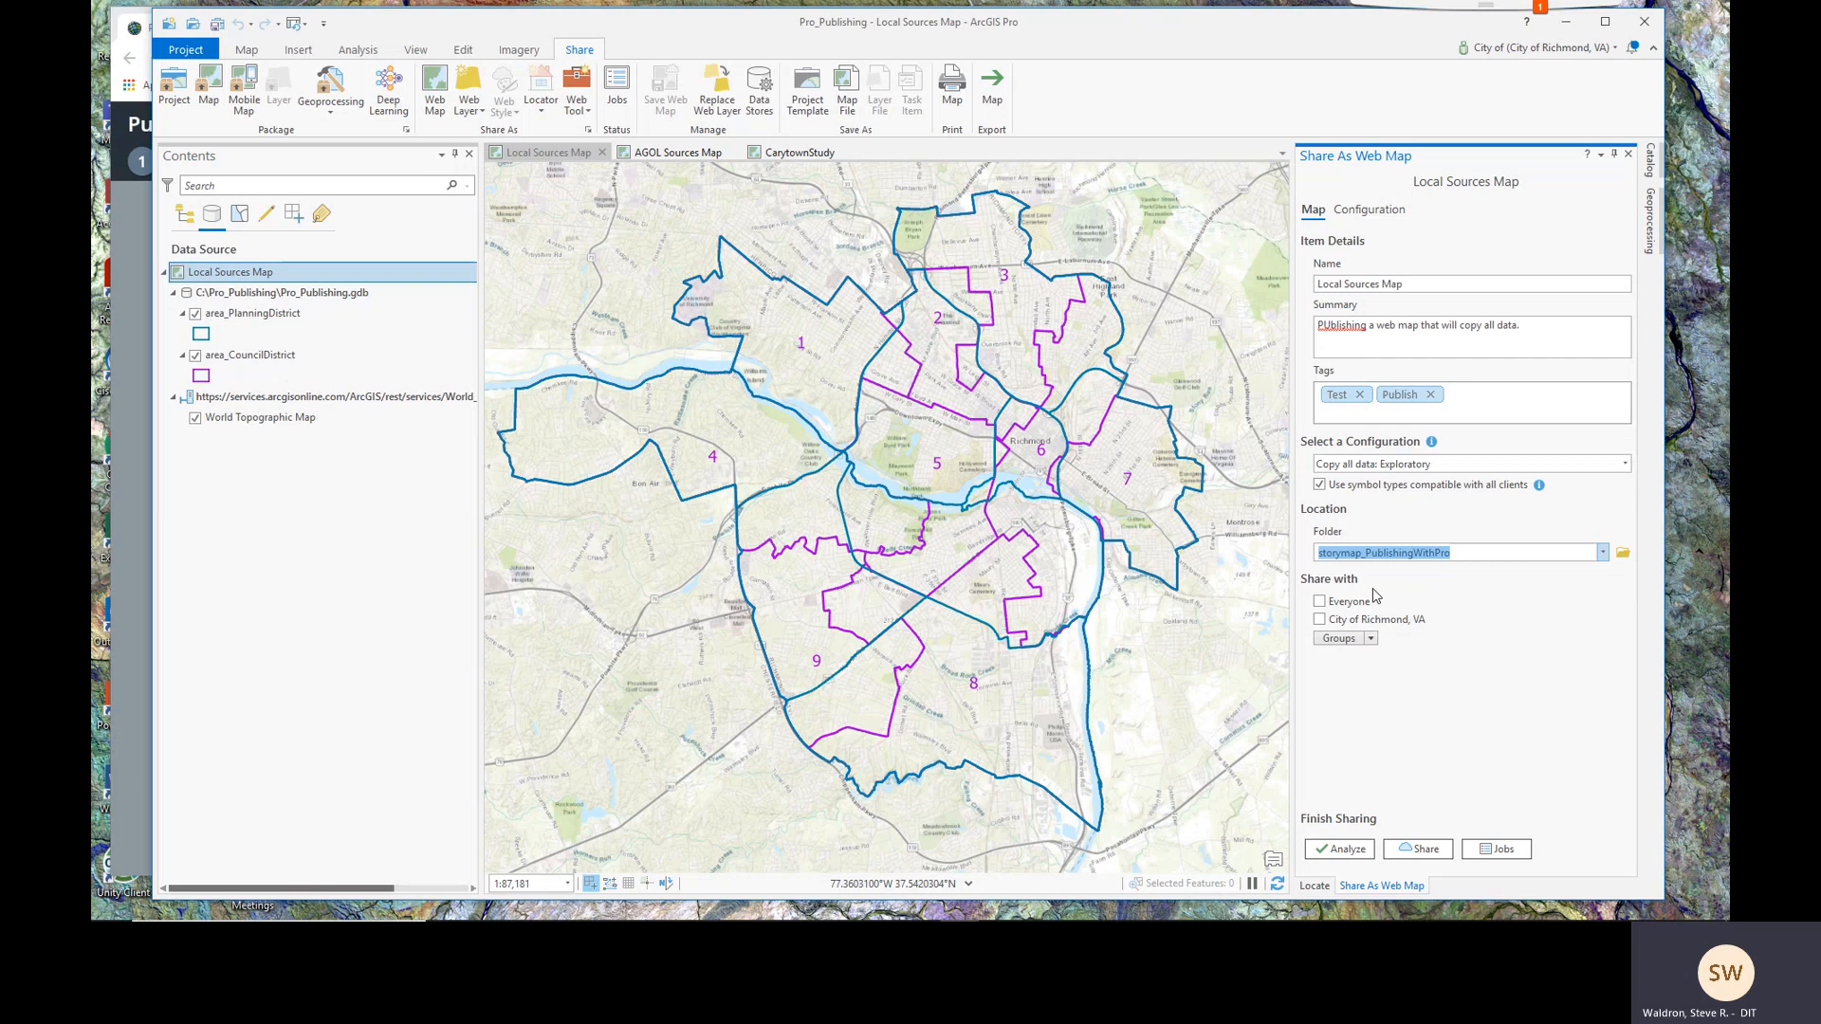
{"action": "left_click", "coordinate": [1320, 602]}
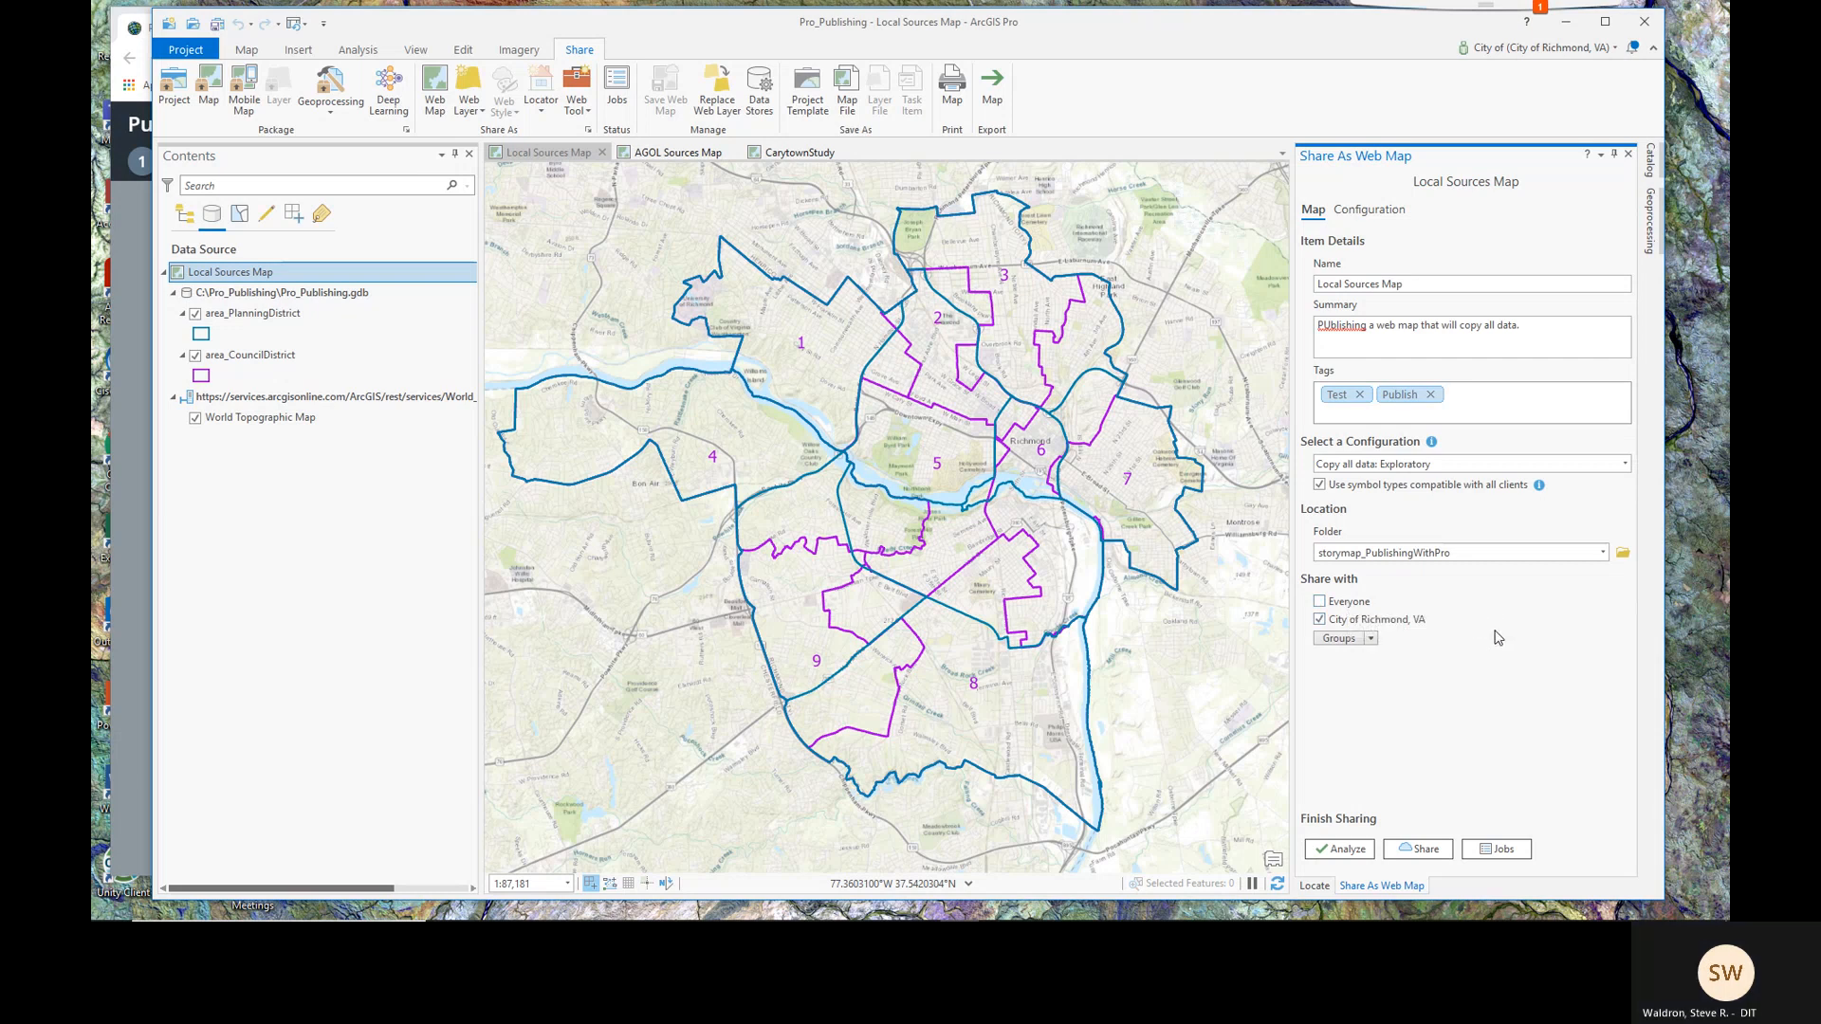
Step: Analyze and resolve projection error 00230 by updating the map to use the basemap's coordinate system, and share the web map
{"action": "left_click", "coordinate": [1341, 850]}
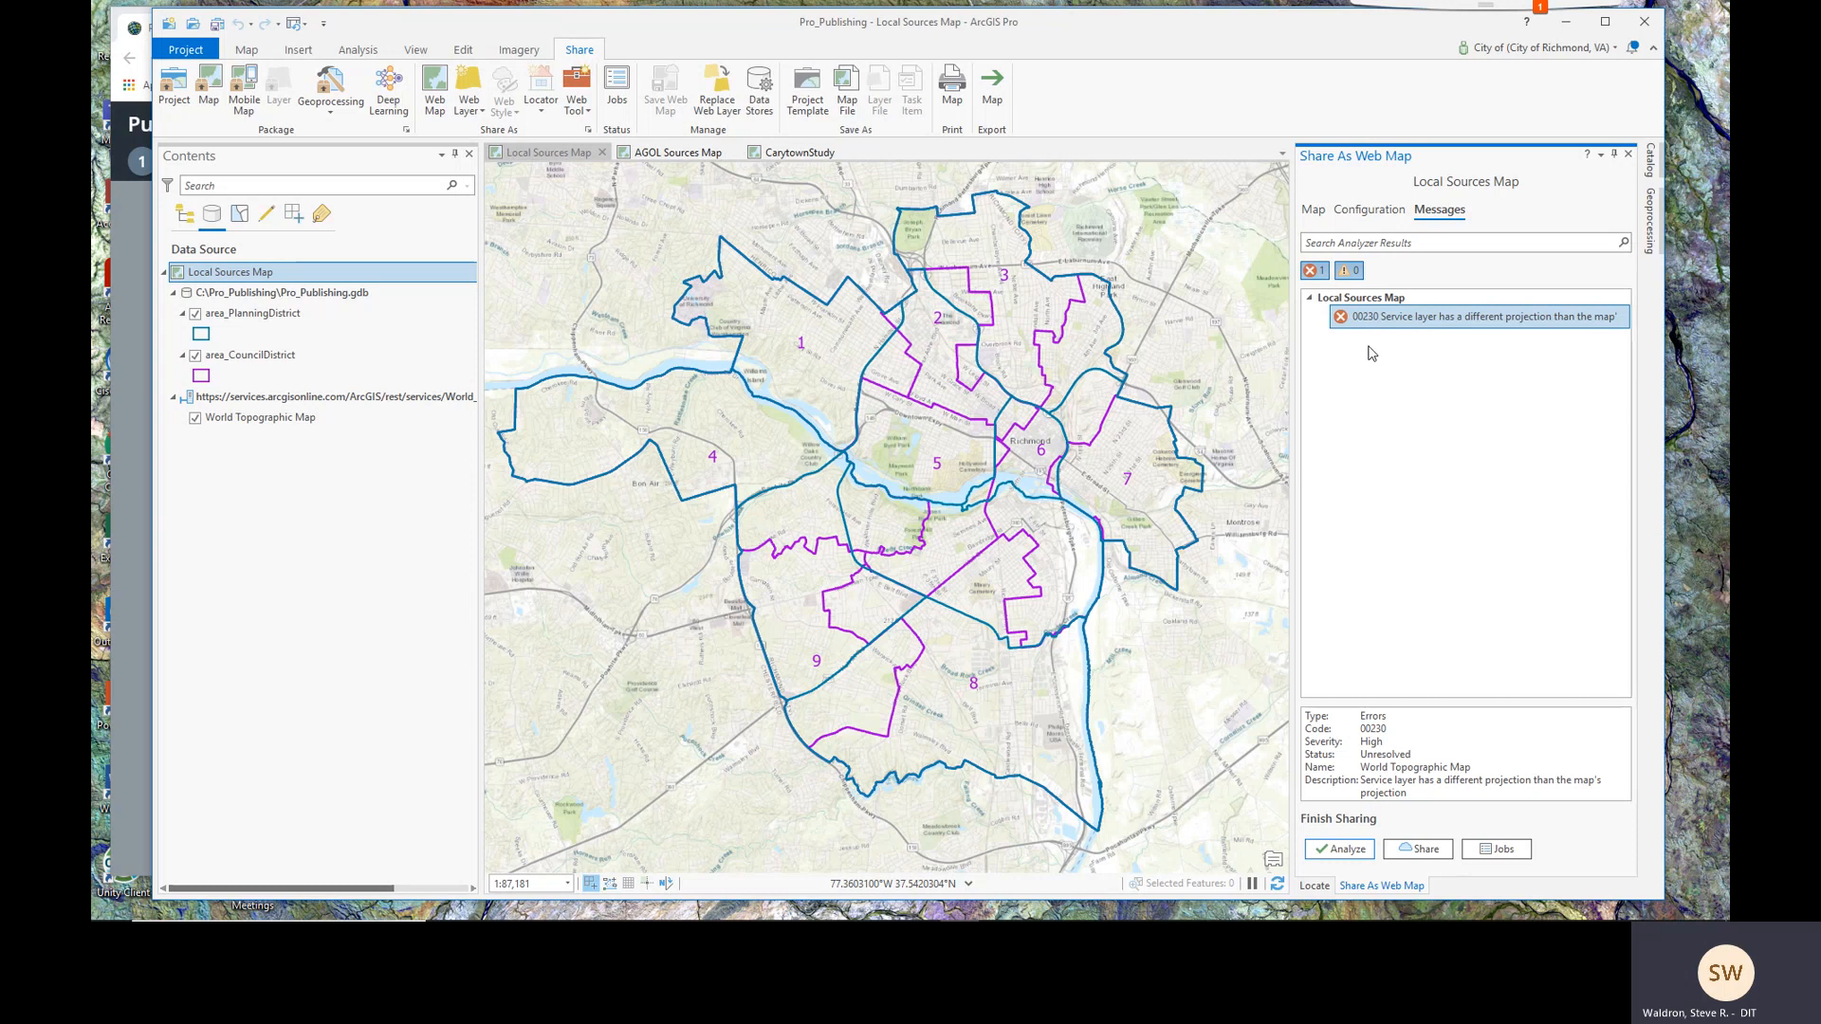
{"action": "mouse_move", "coordinate": [1375, 334]}
{"action": "left_click", "coordinate": [1609, 323]}
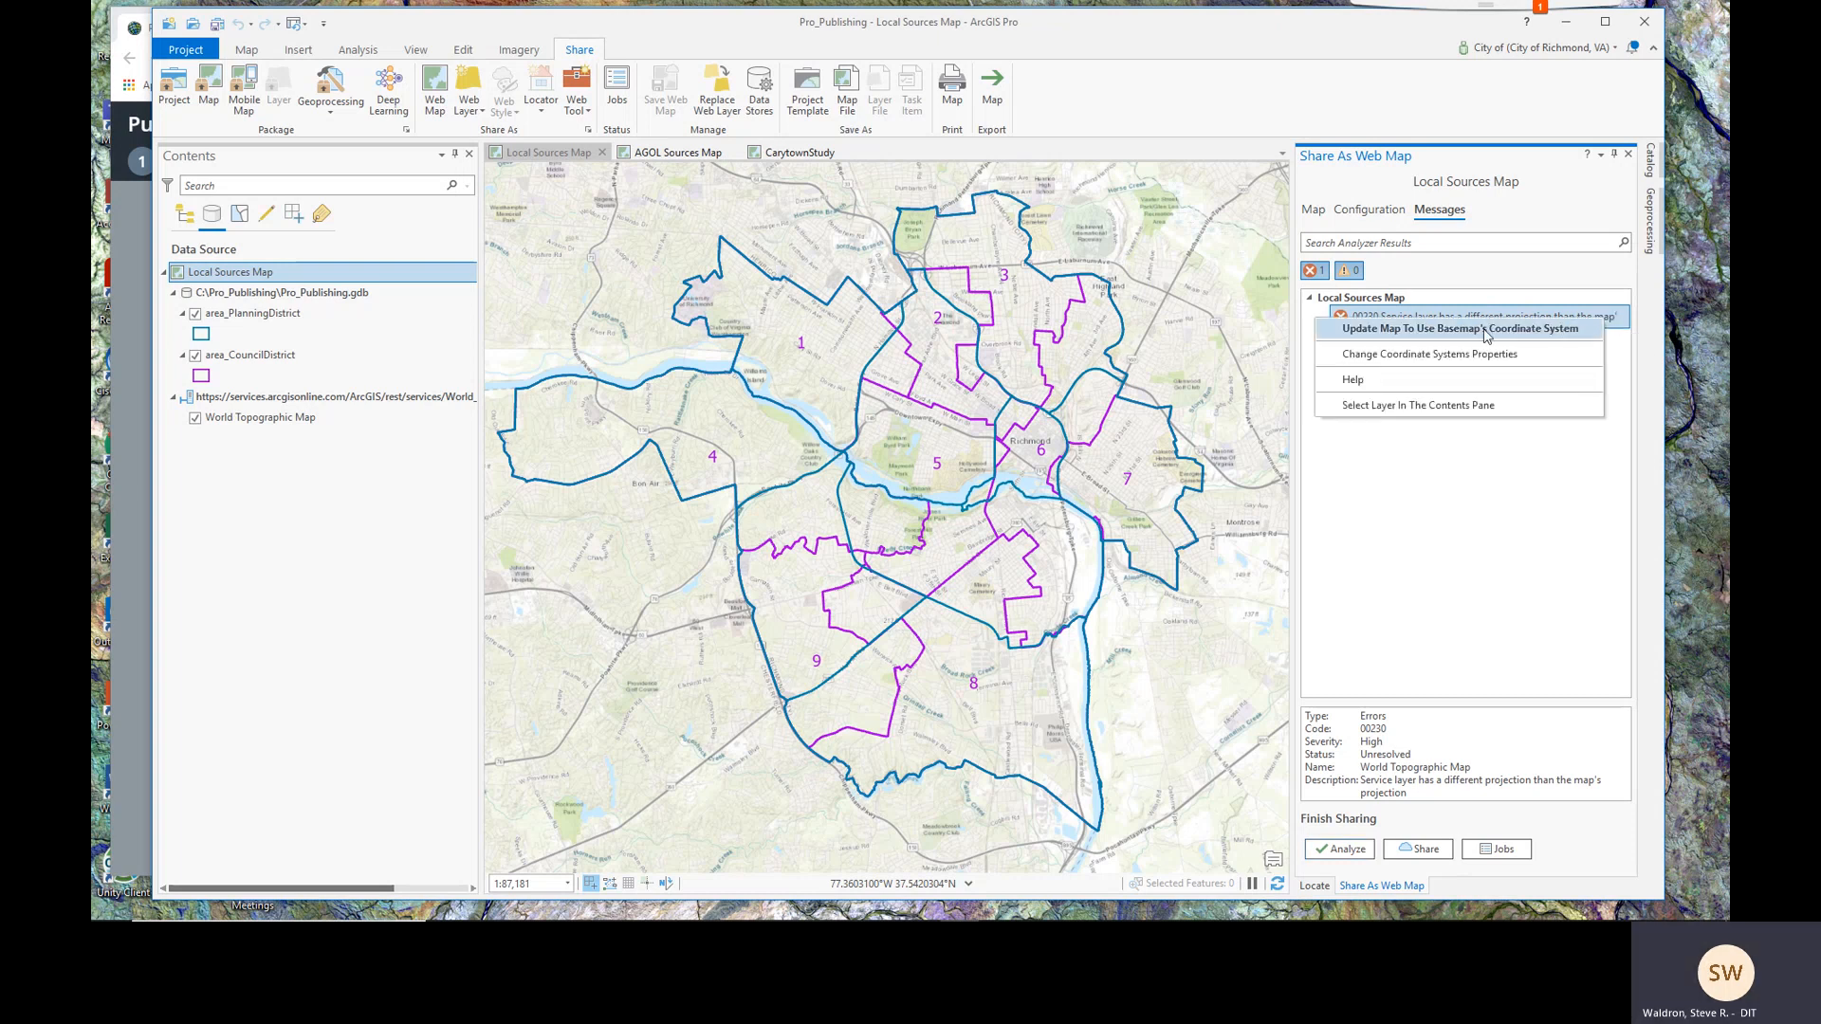
{"action": "left_click", "coordinate": [1485, 330]}
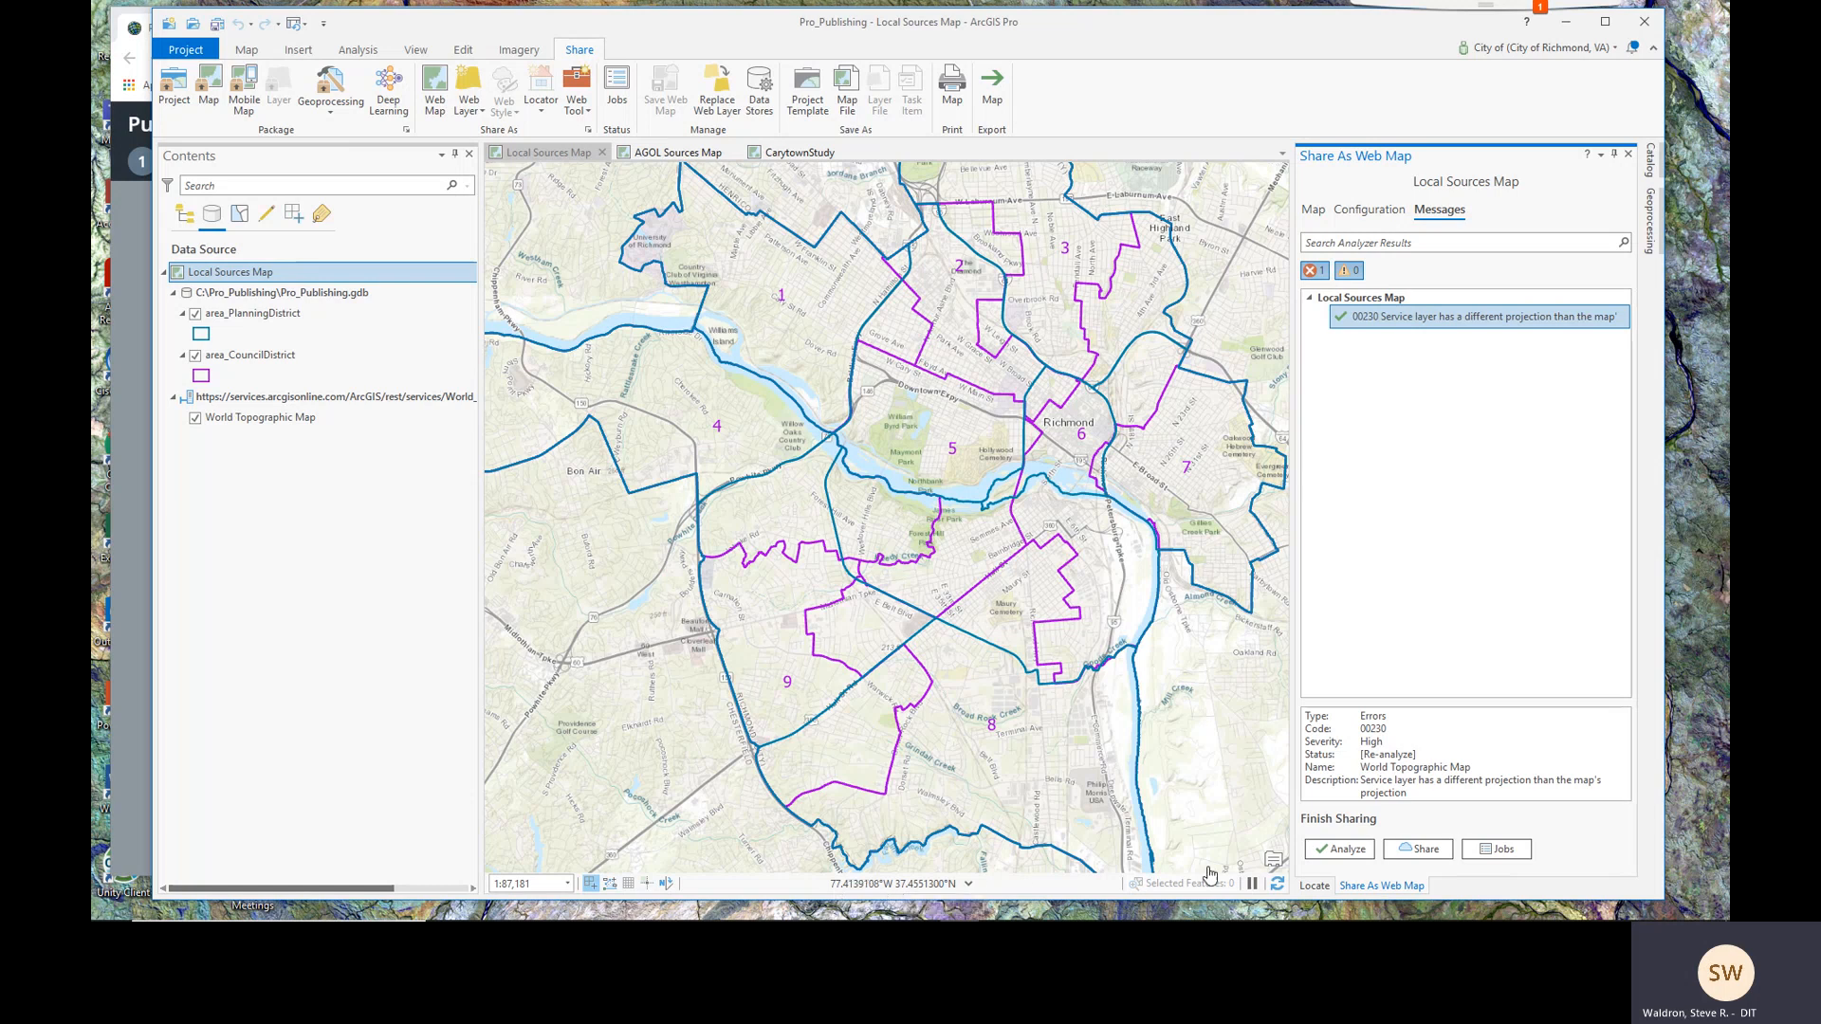
{"action": "left_click", "coordinate": [1420, 850]}
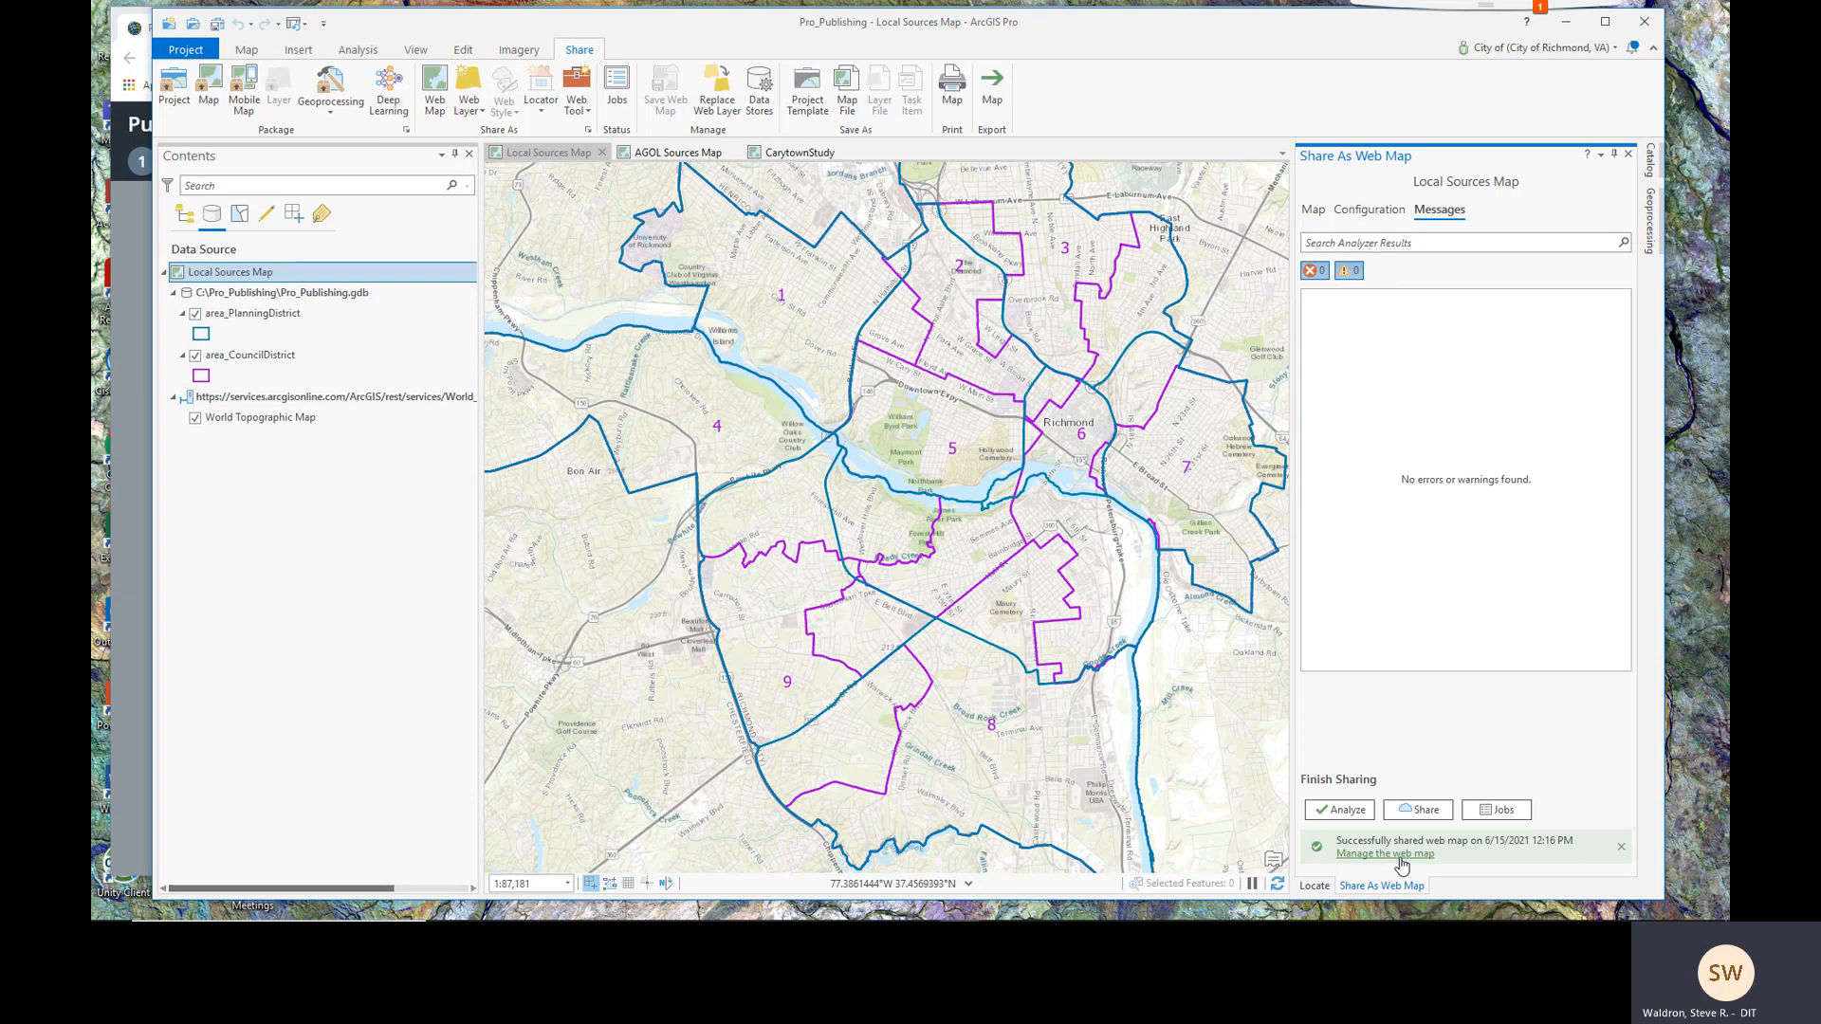
Step: Switch to the browser story map and review the storymap_PublishingWithPro content on page 8 and the created items explained on page 9
{"action": "left_click", "coordinate": [129, 522]}
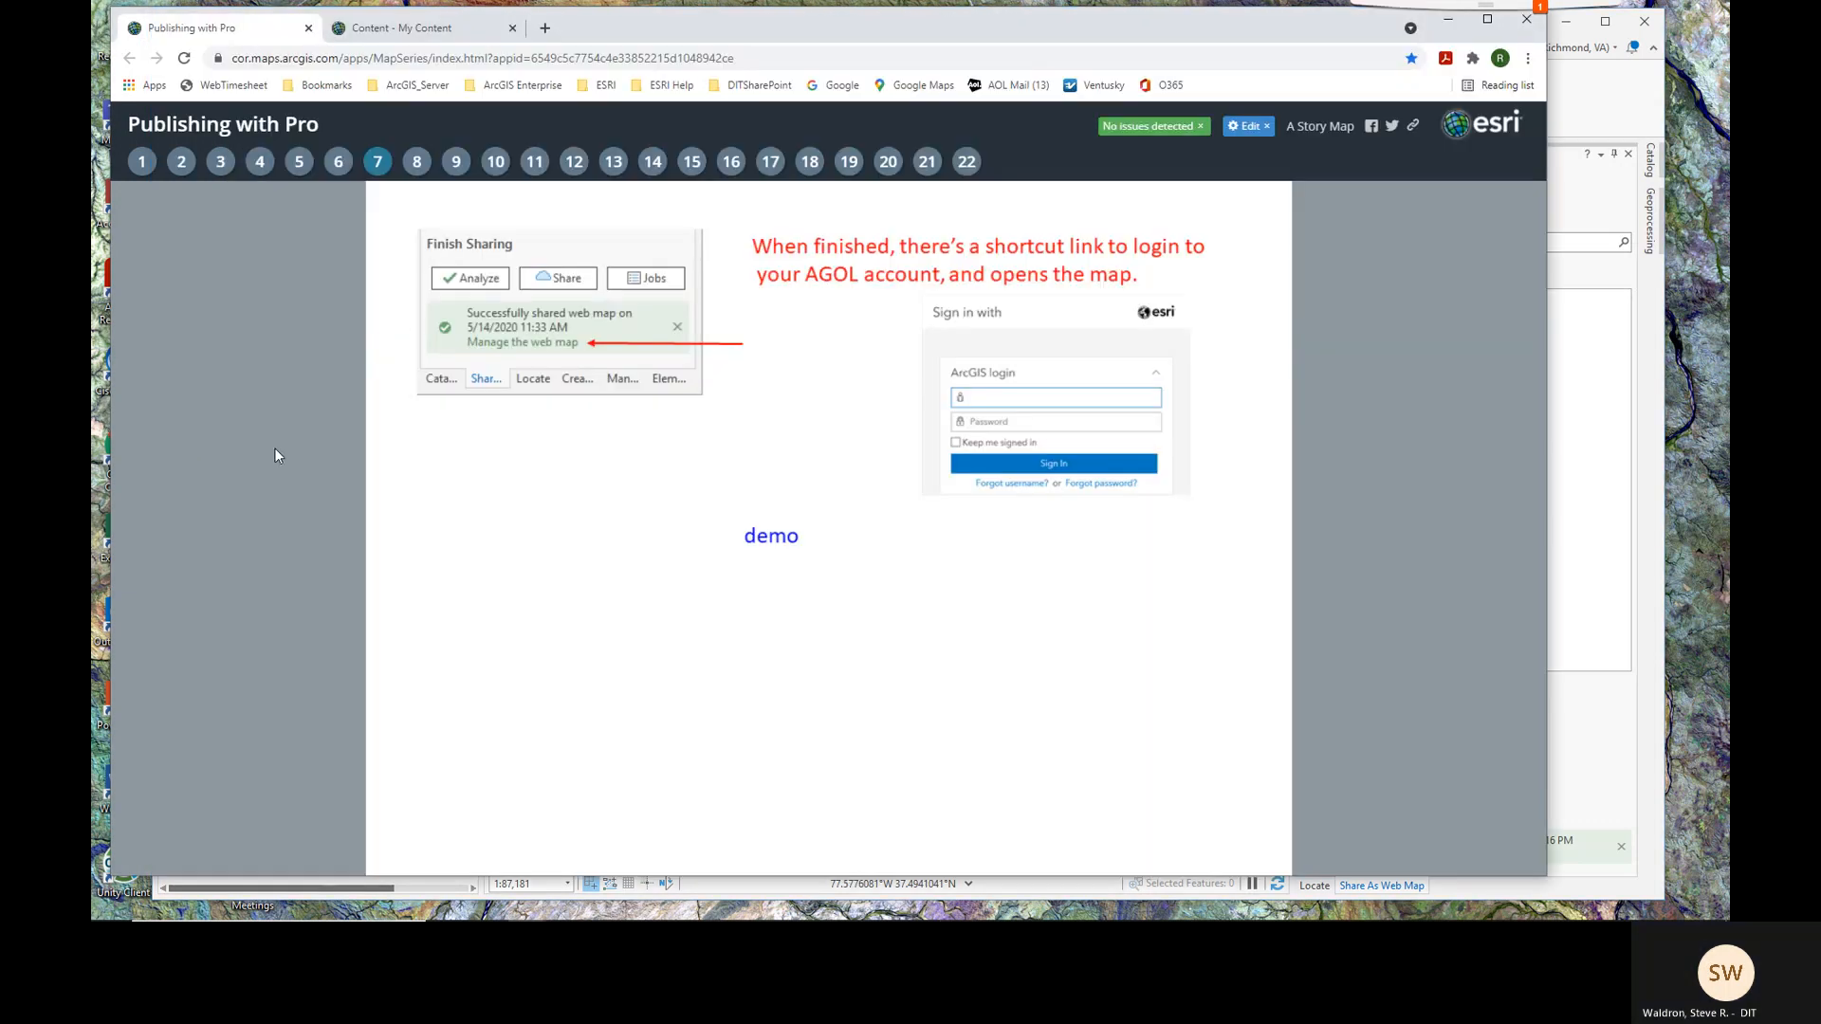
{"action": "left_click", "coordinate": [418, 163]}
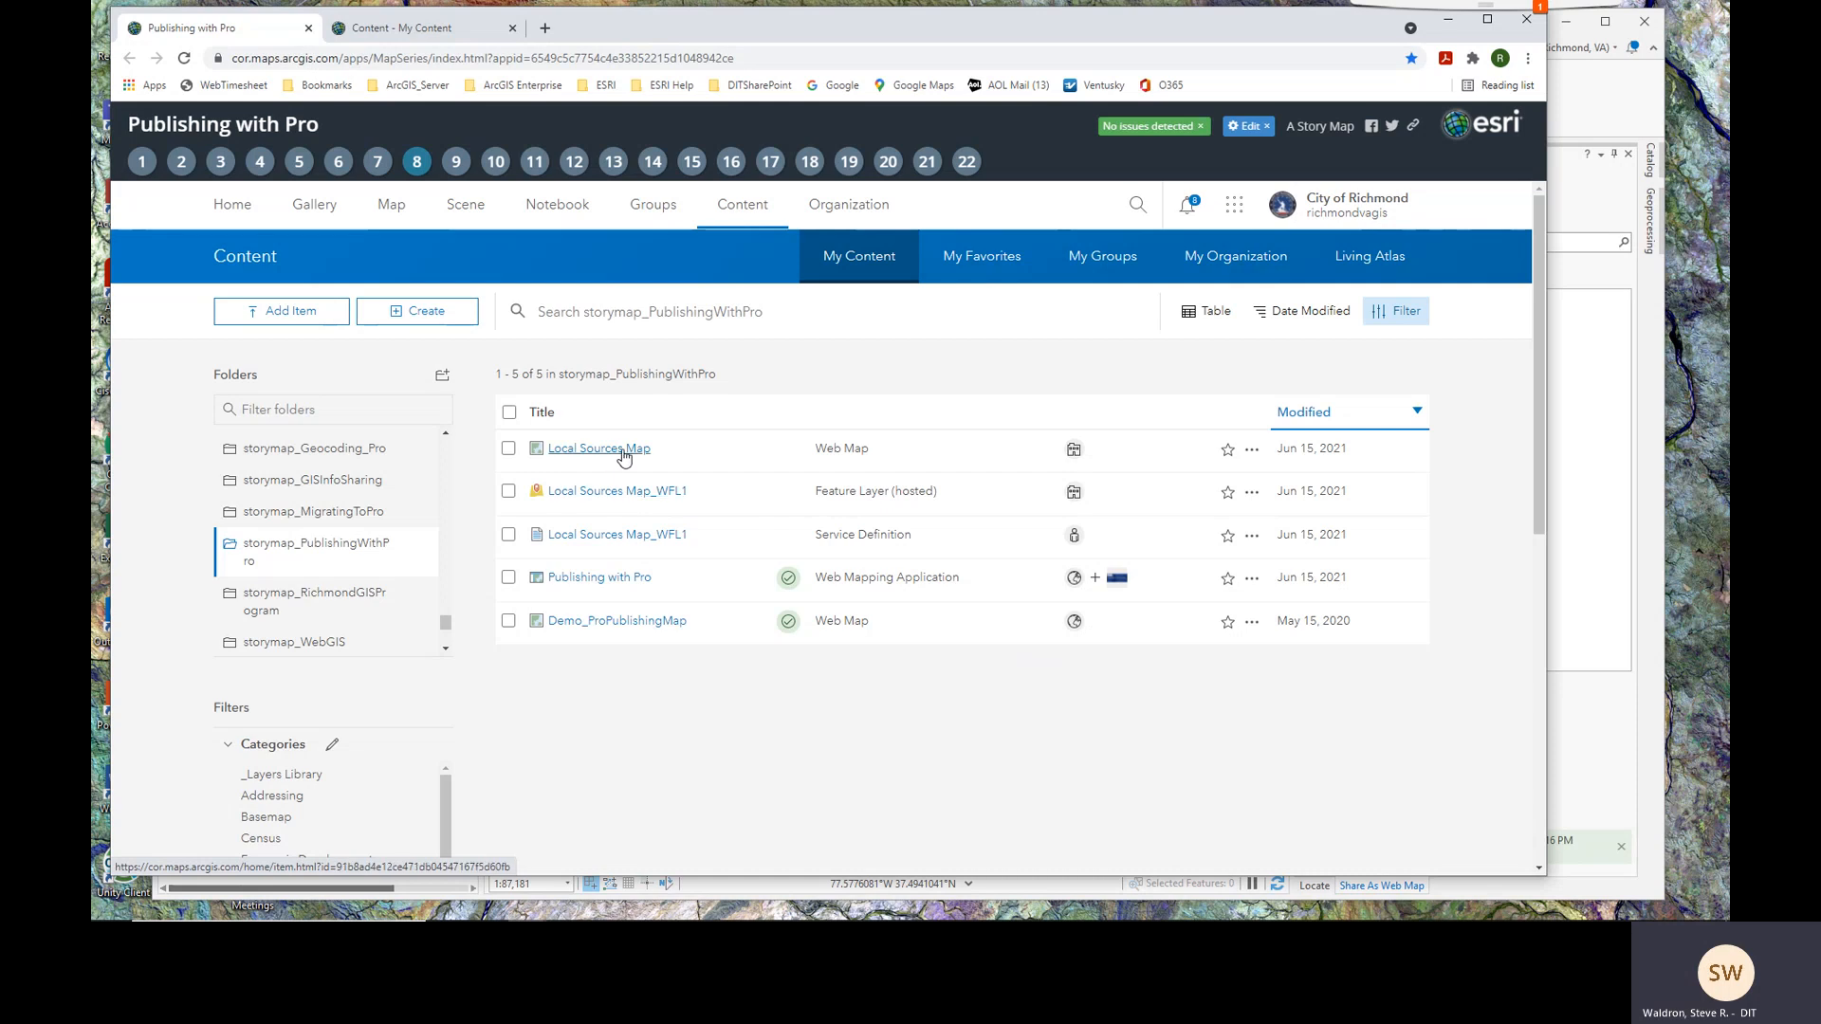
{"action": "left_click", "coordinate": [457, 163]}
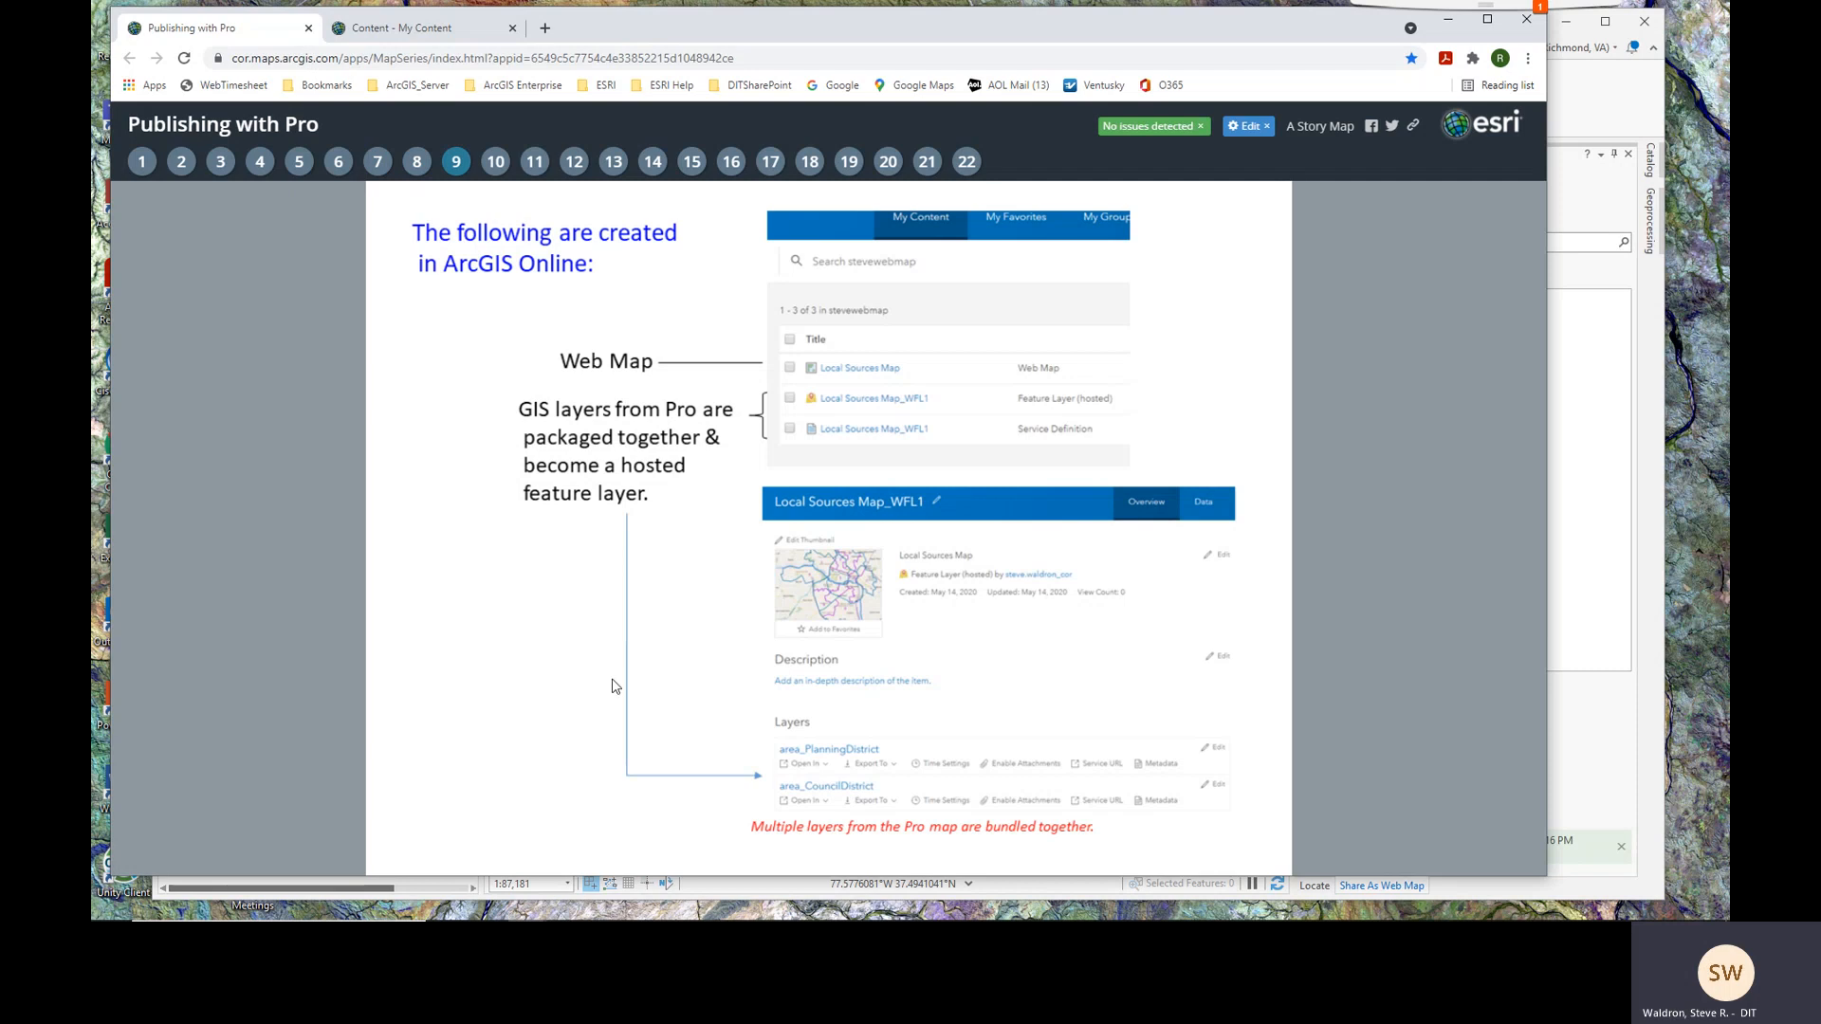
{"action": "left_click", "coordinate": [383, 165]}
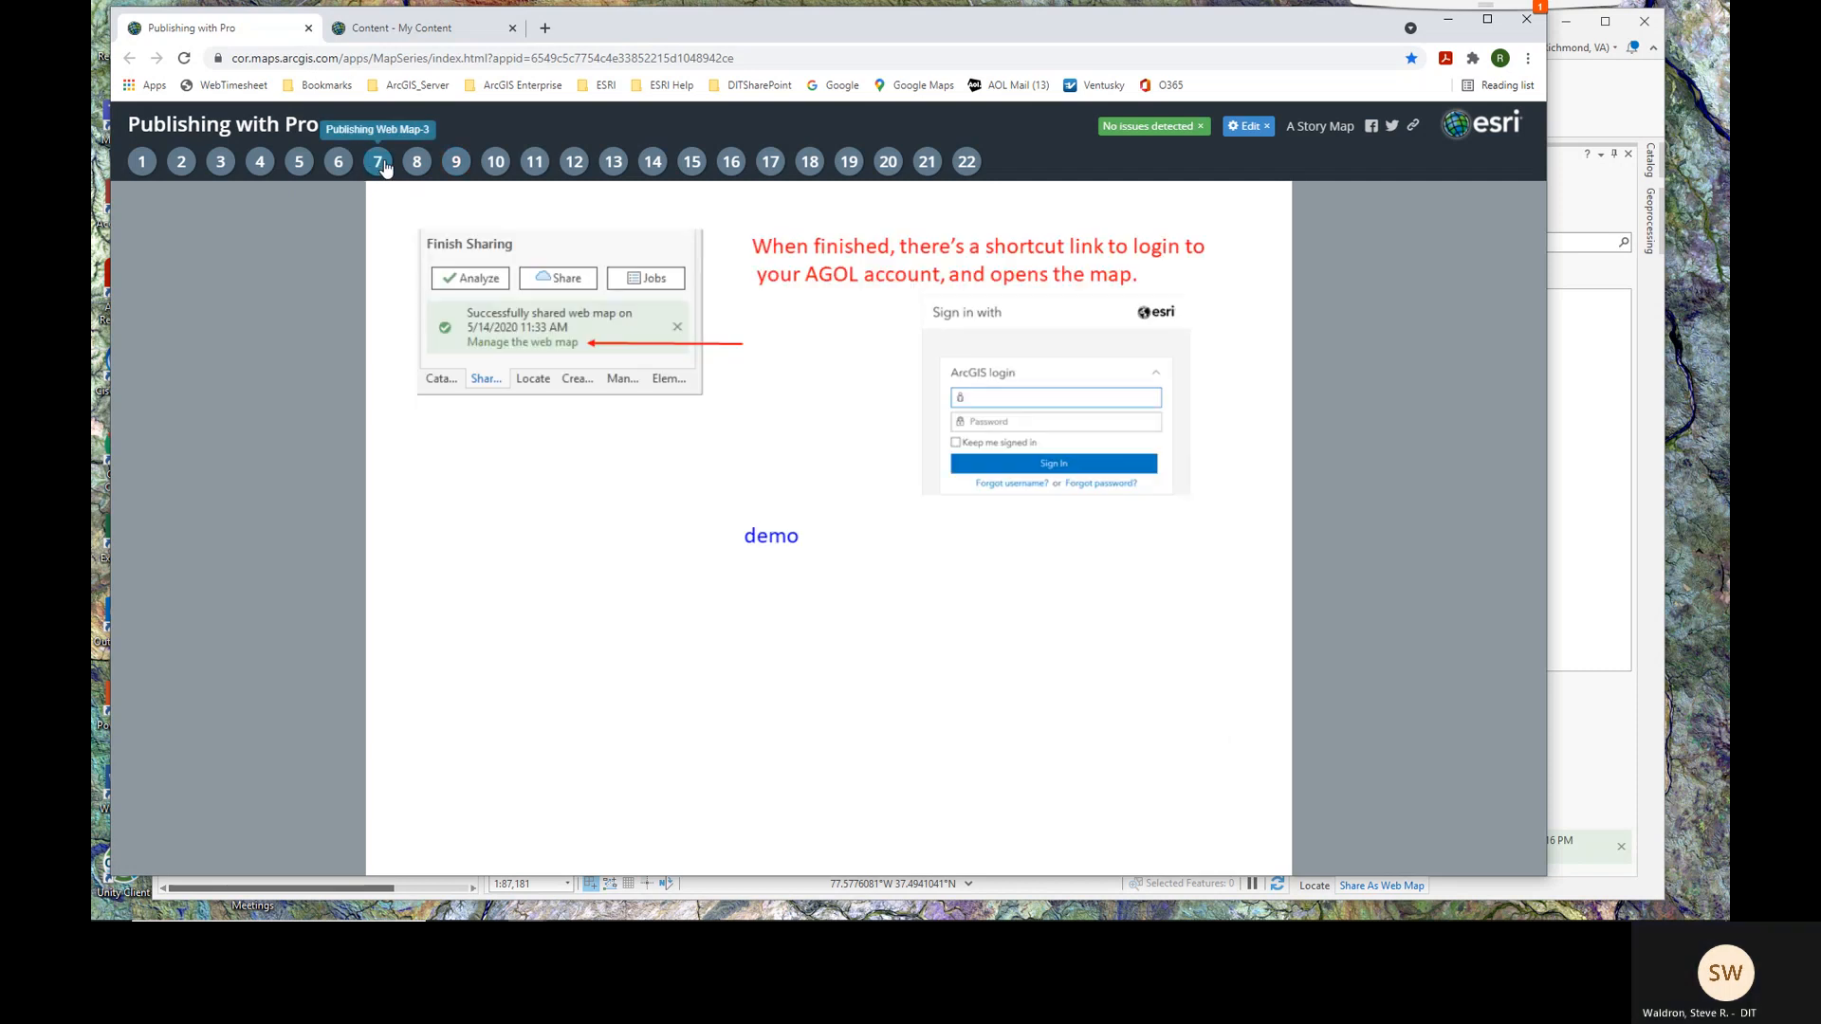
{"action": "left_click", "coordinate": [418, 165]}
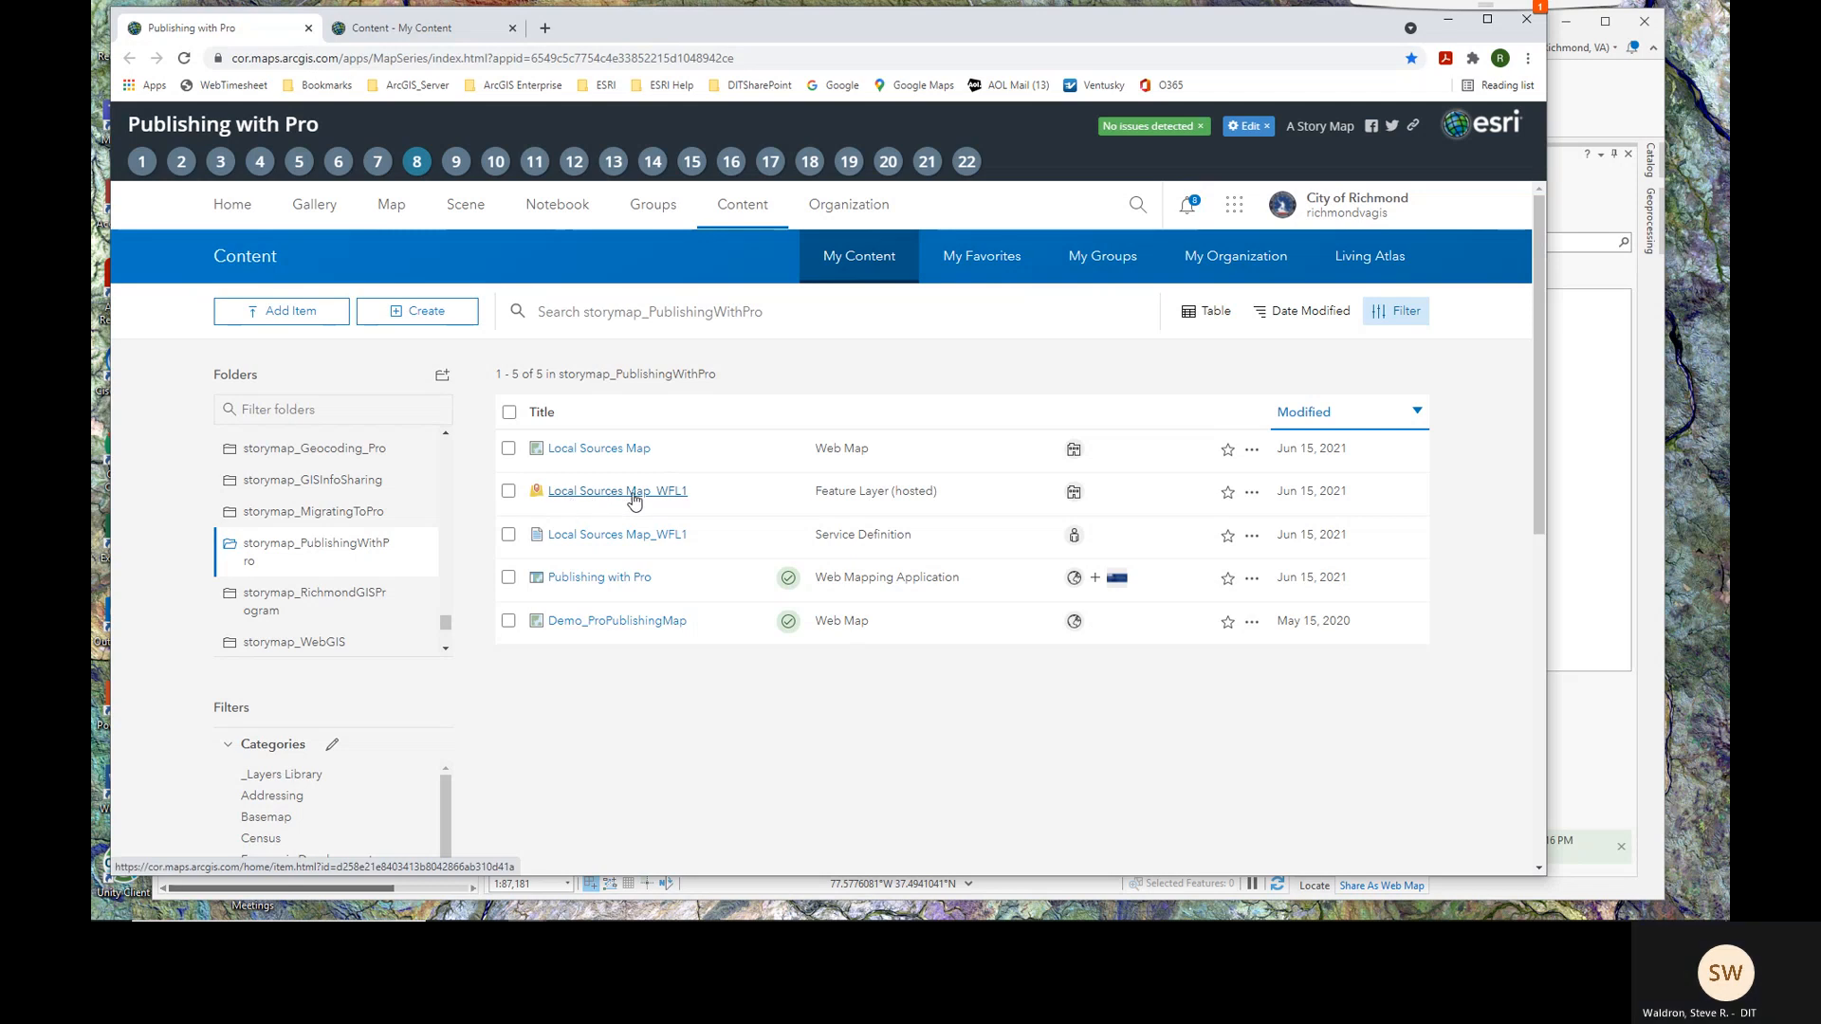
Step: Open the Local Sources Map_WFL1 hosted feature layer's details, examine its layers, and return to the folder's content list
{"action": "left_click", "coordinate": [634, 495]}
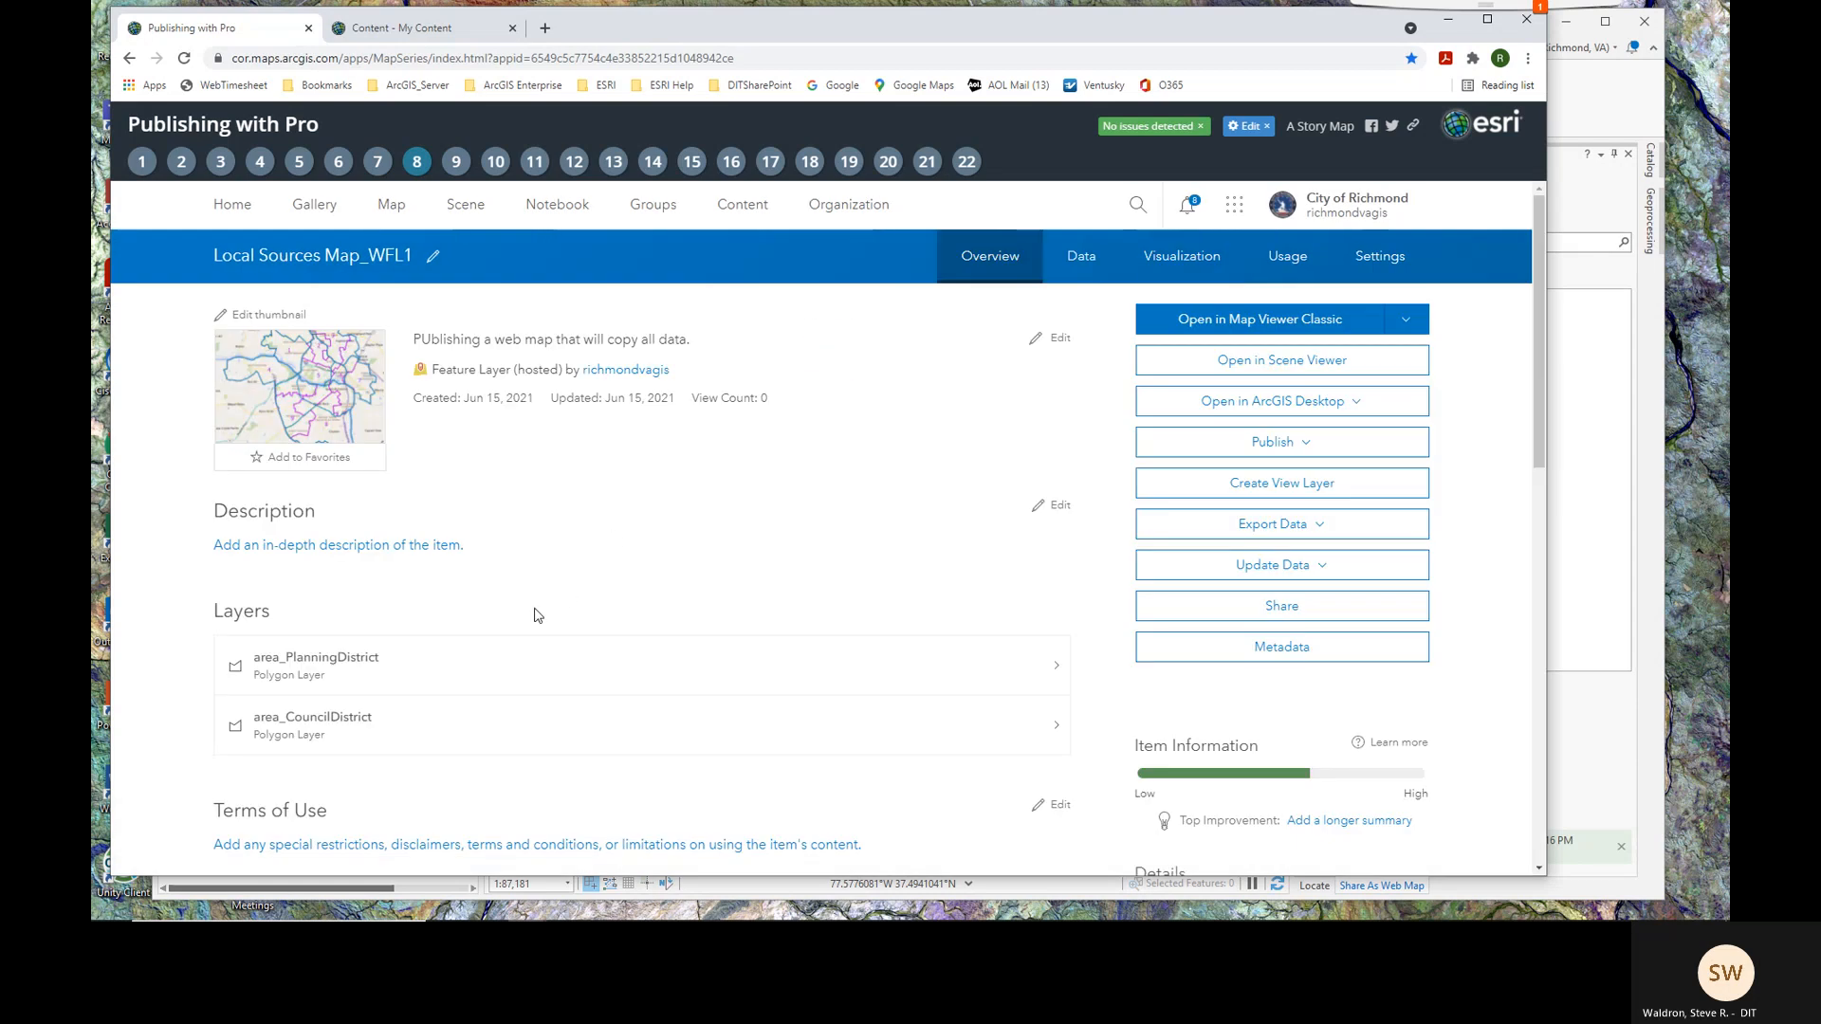
{"action": "left_click_drag", "start_coordinate": [217, 617], "coordinate": [341, 623]}
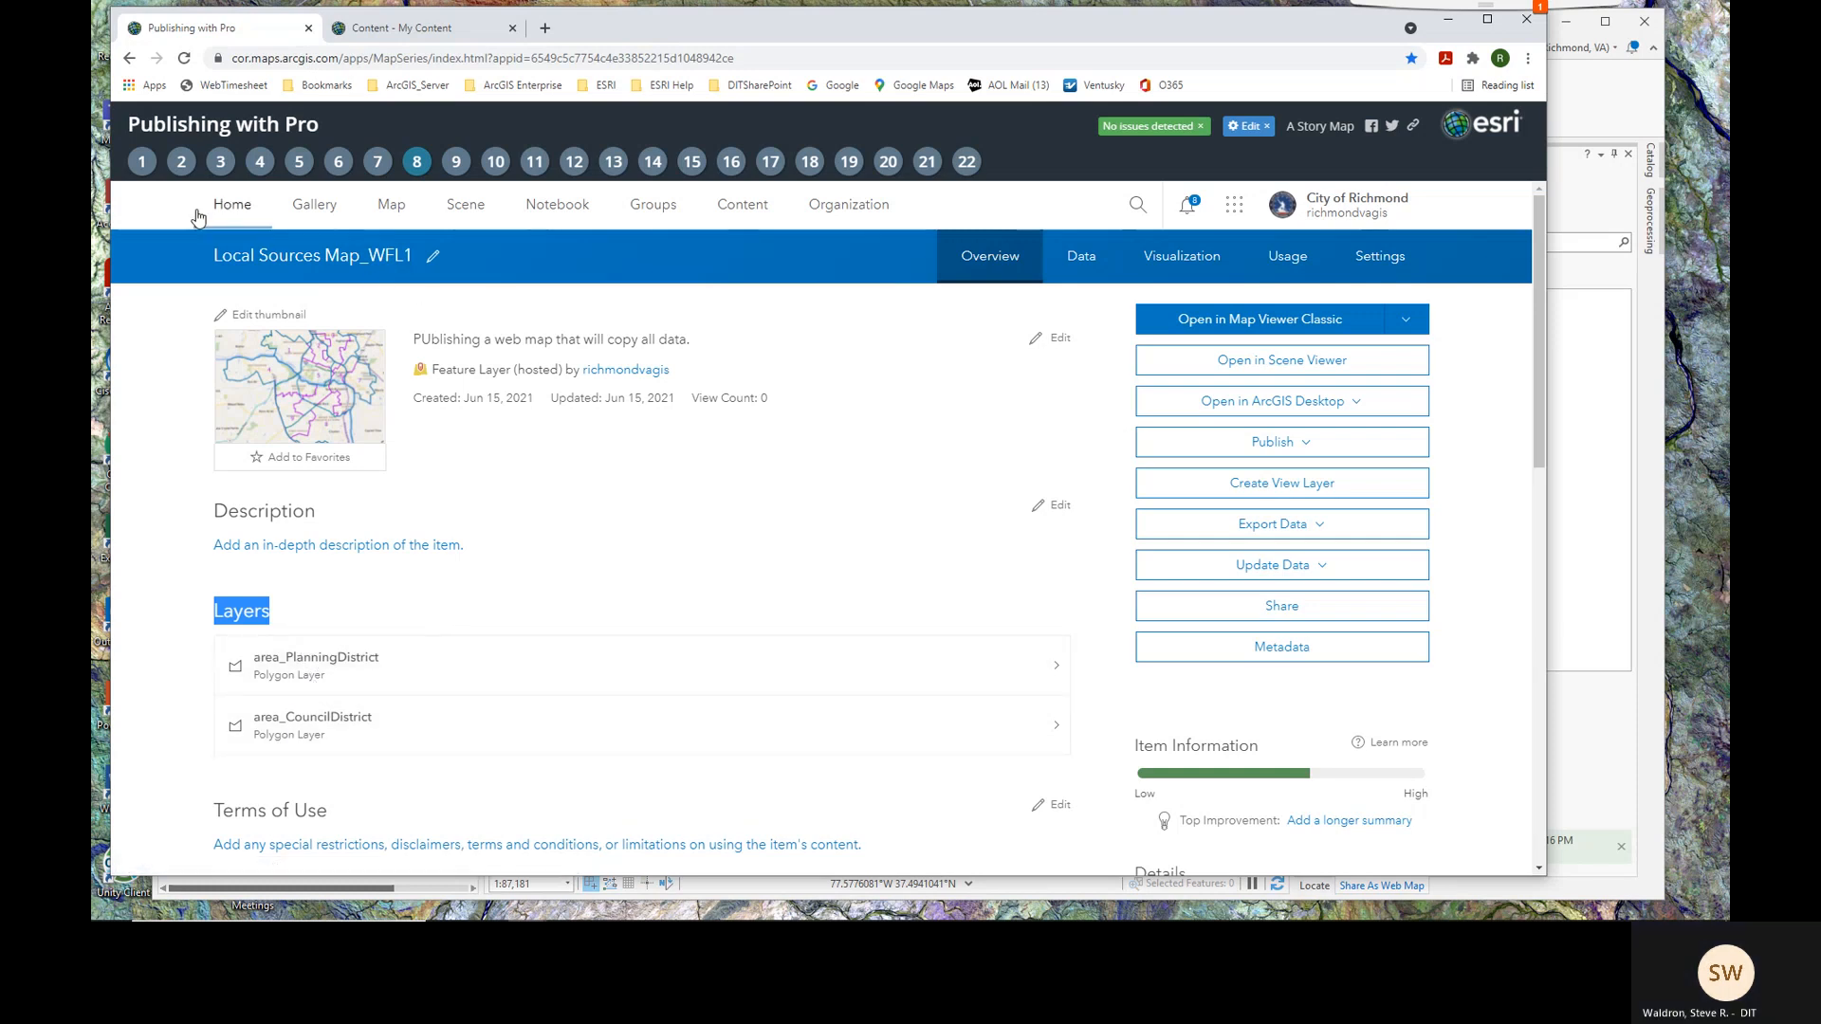
{"action": "left_click", "coordinate": [417, 168]}
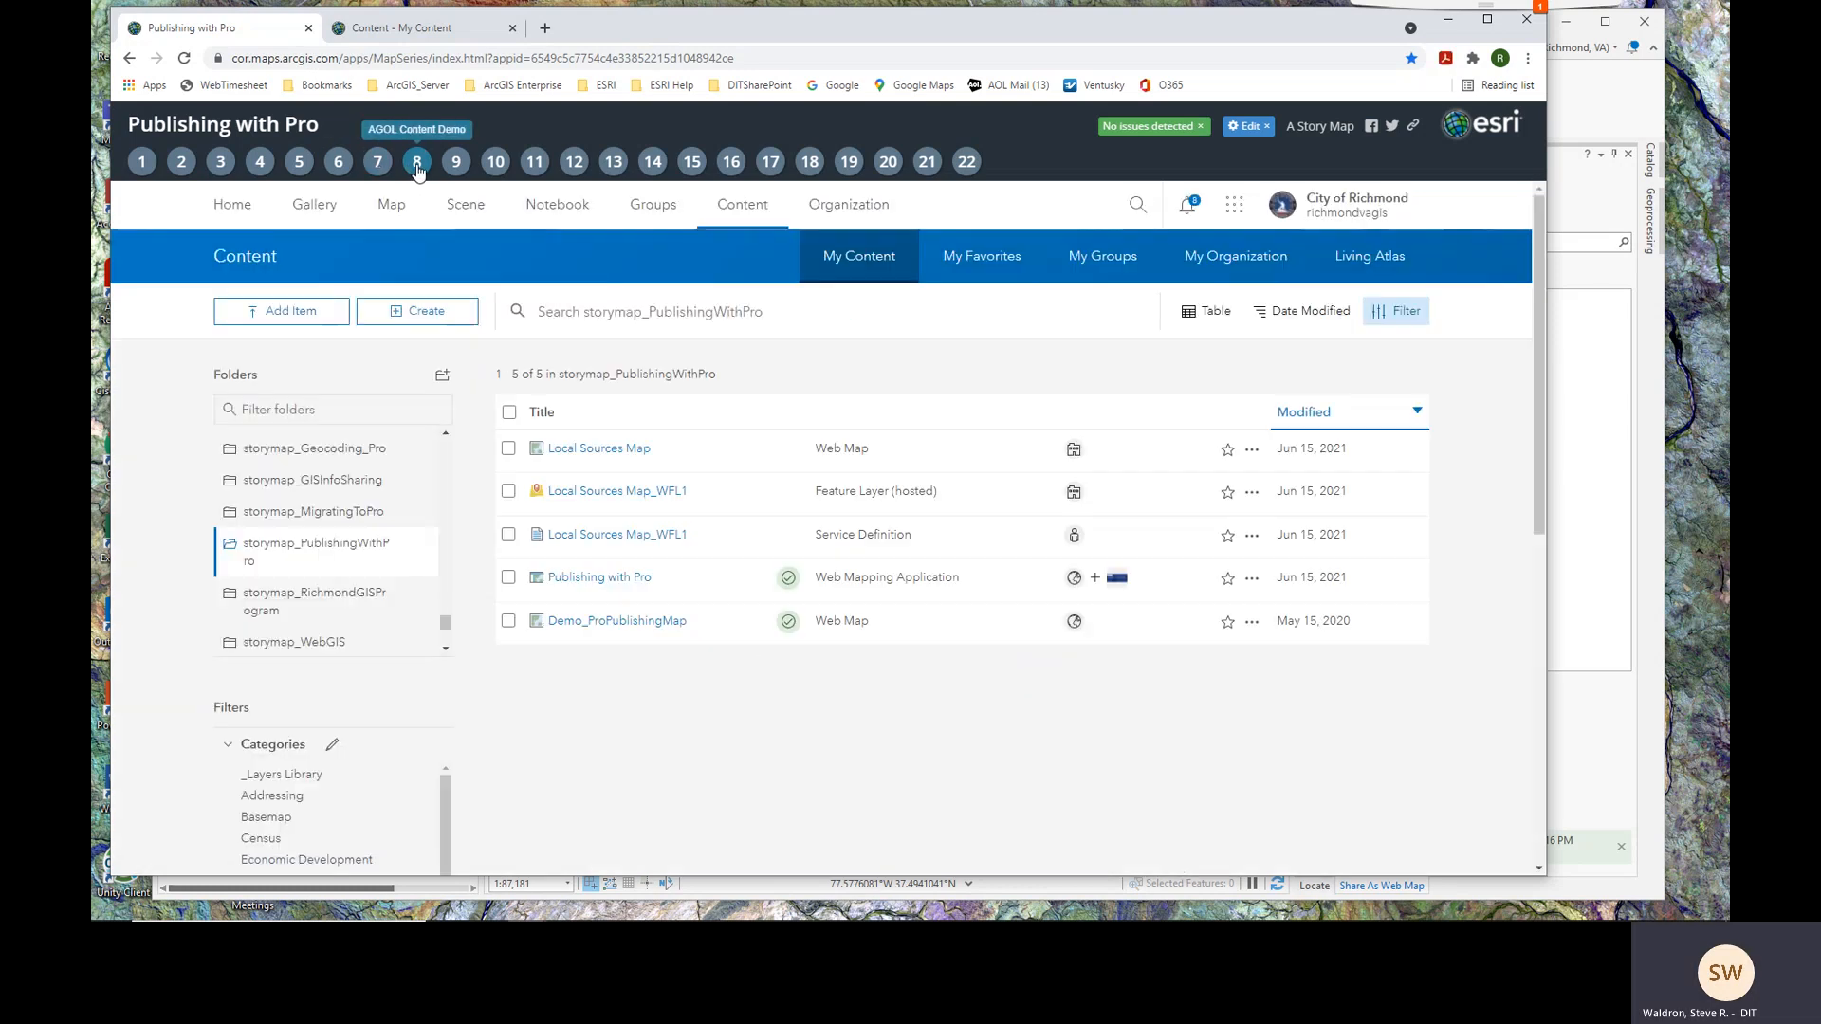
Step: Open the shared Local Sources Map in the new Map Viewer and compare it with the source map in ArcGIS Pro
{"action": "left_click", "coordinate": [610, 457]}
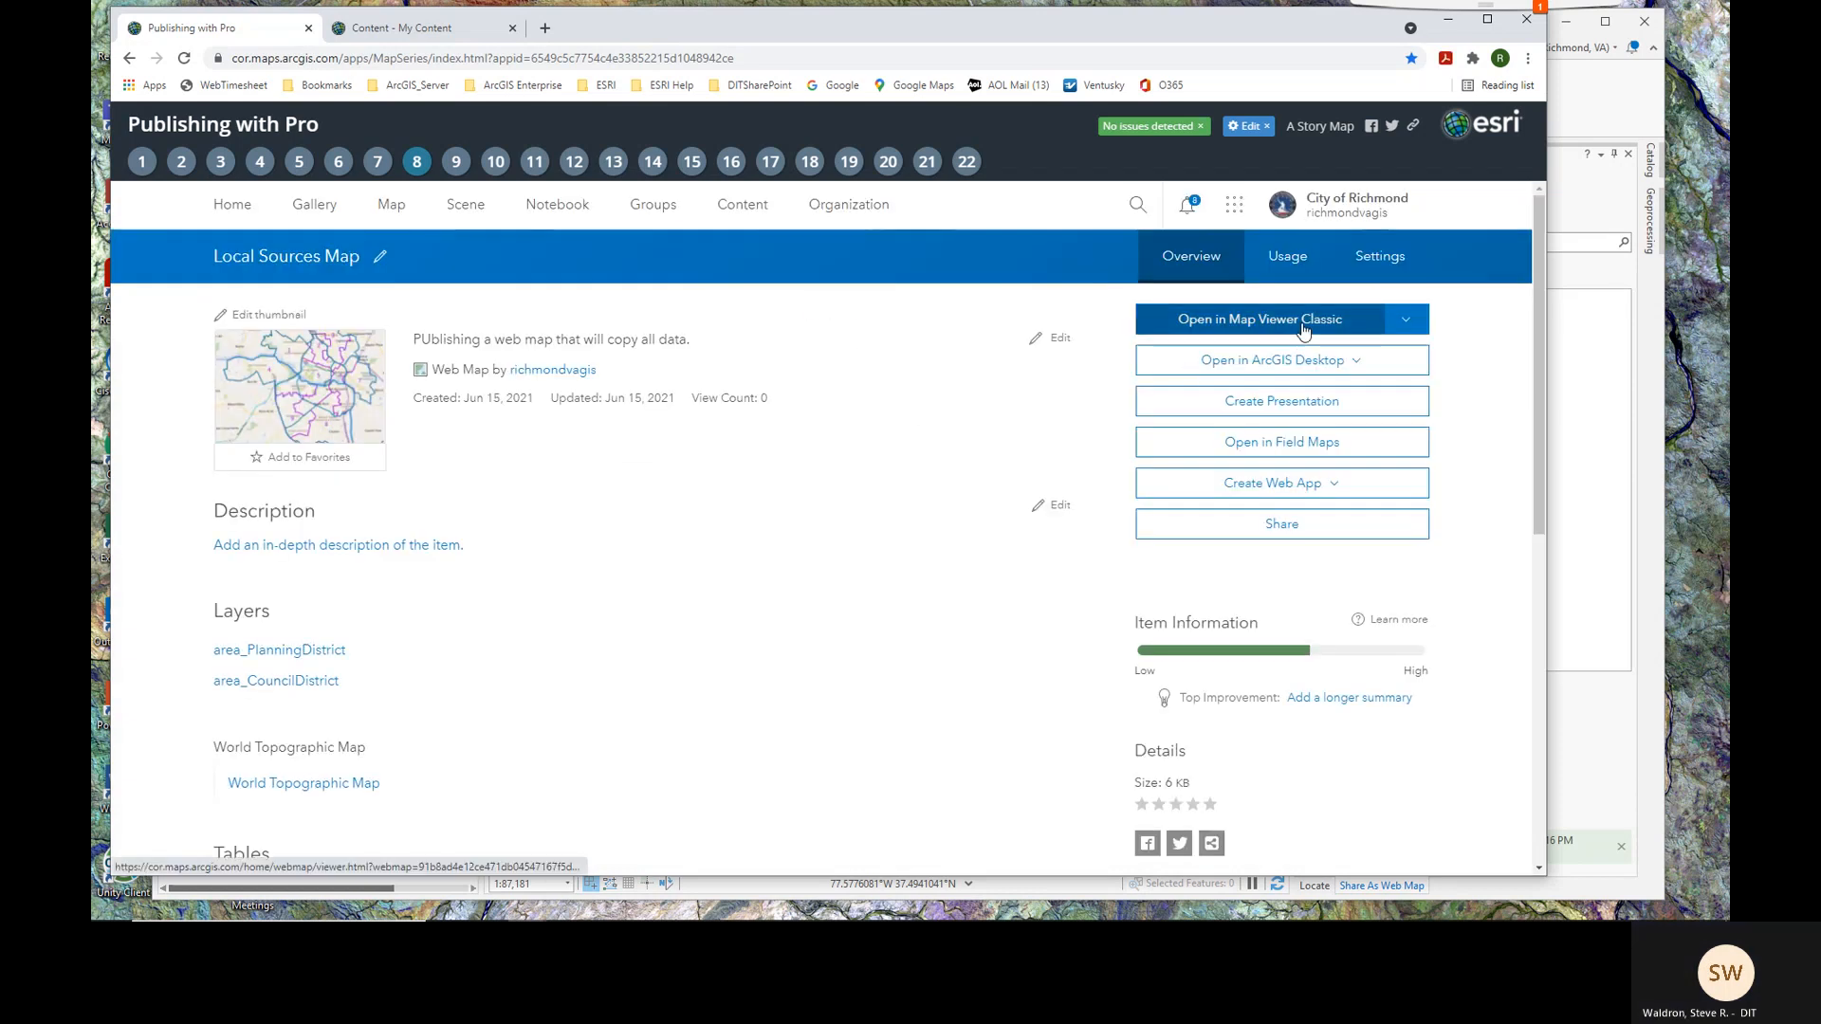
{"action": "left_click", "coordinate": [1262, 329]}
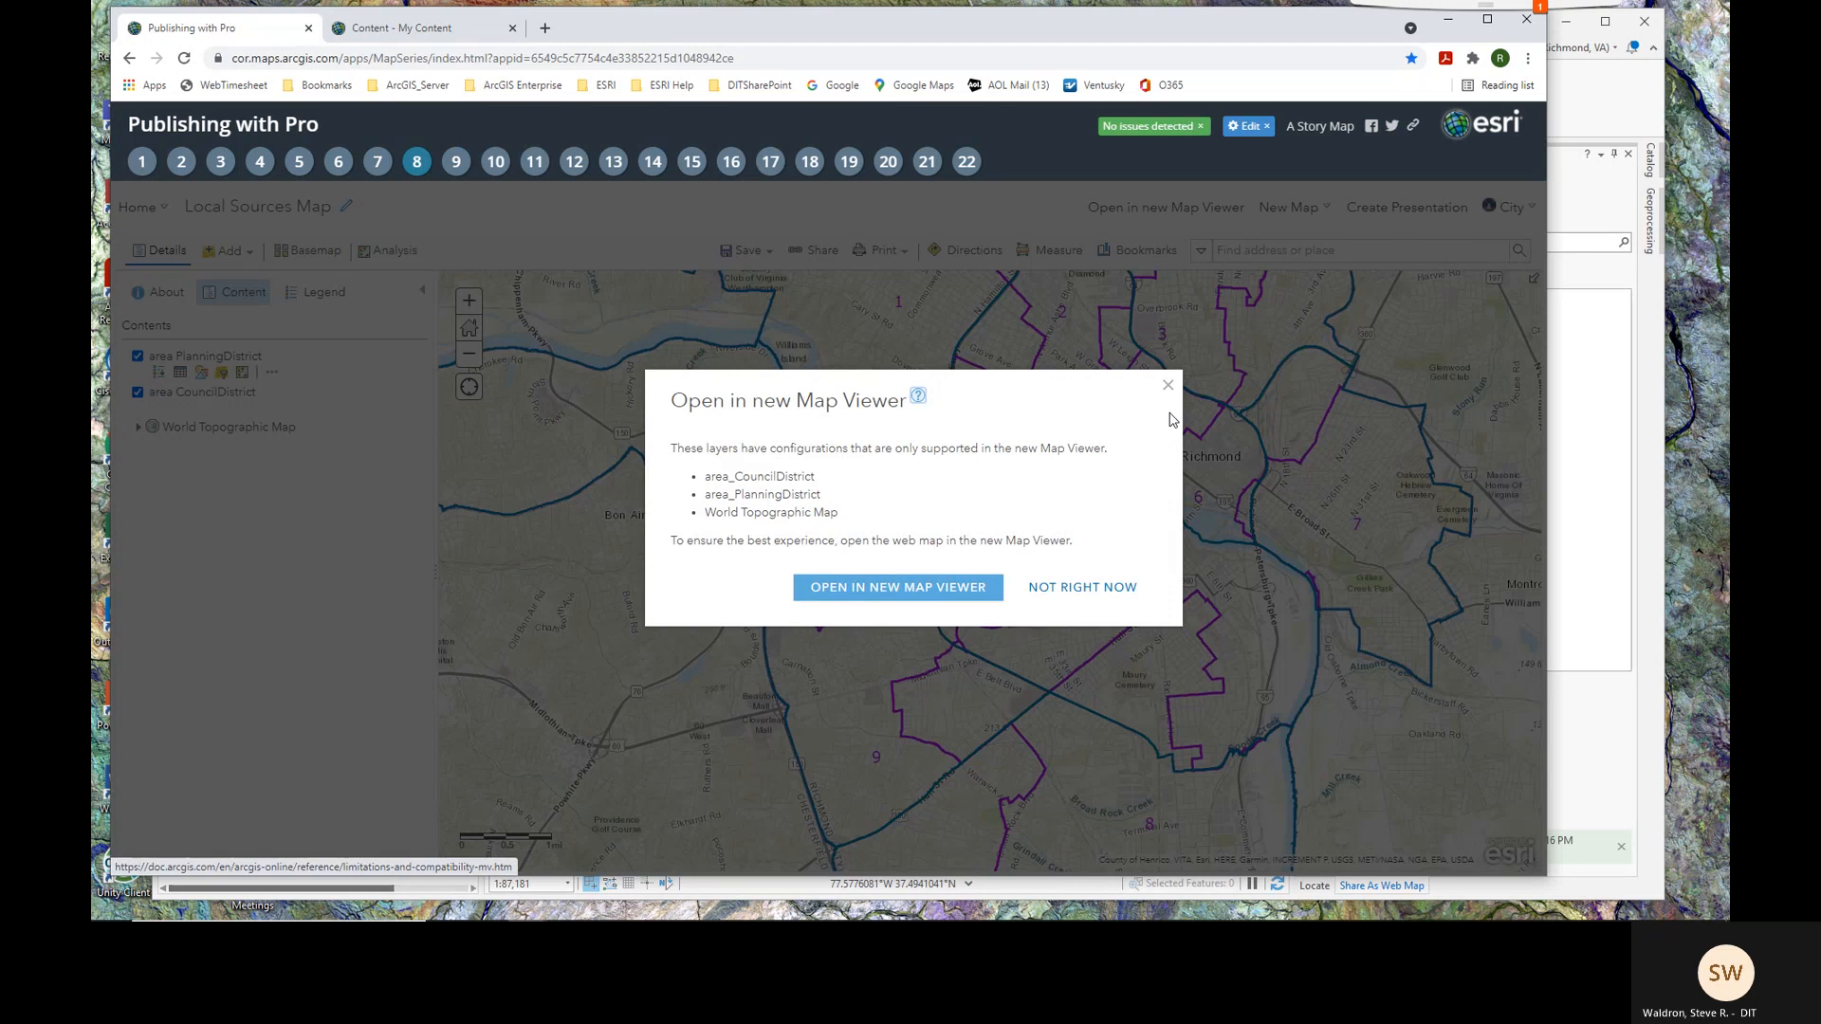
{"action": "left_click", "coordinate": [970, 588]}
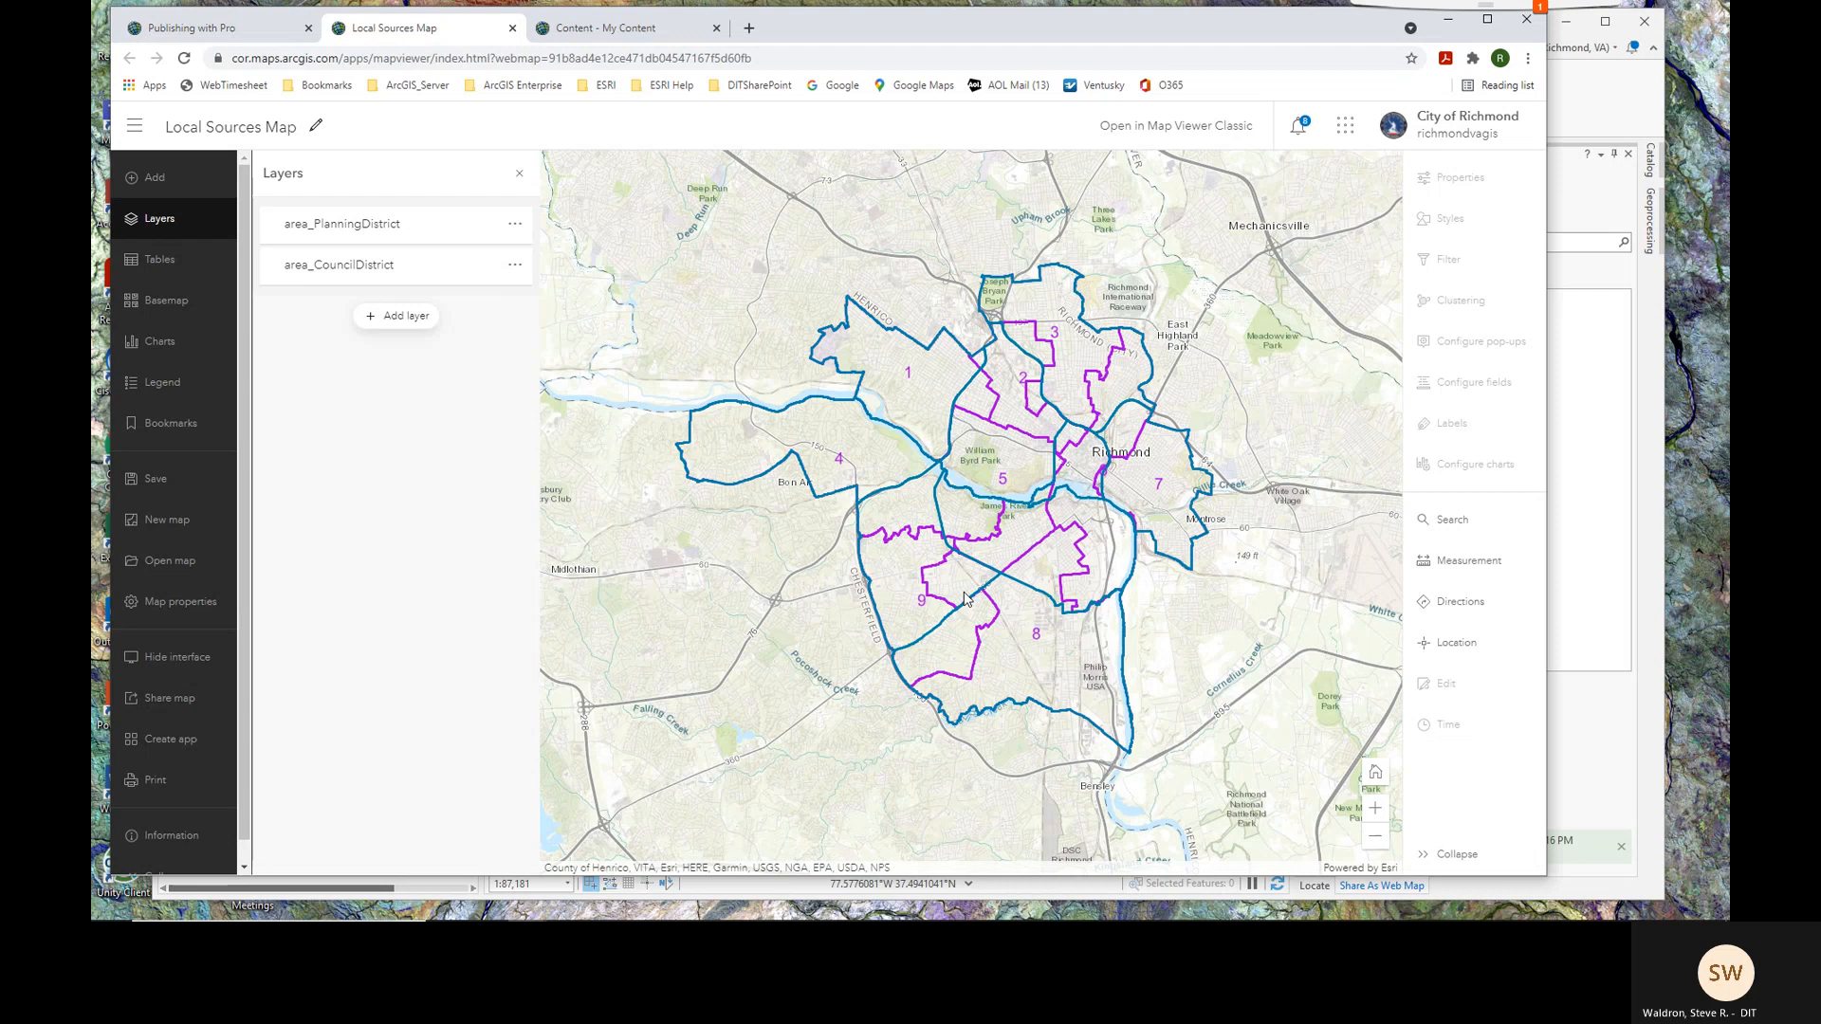
{"action": "left_click_drag", "start_coordinate": [983, 498], "coordinate": [935, 471]}
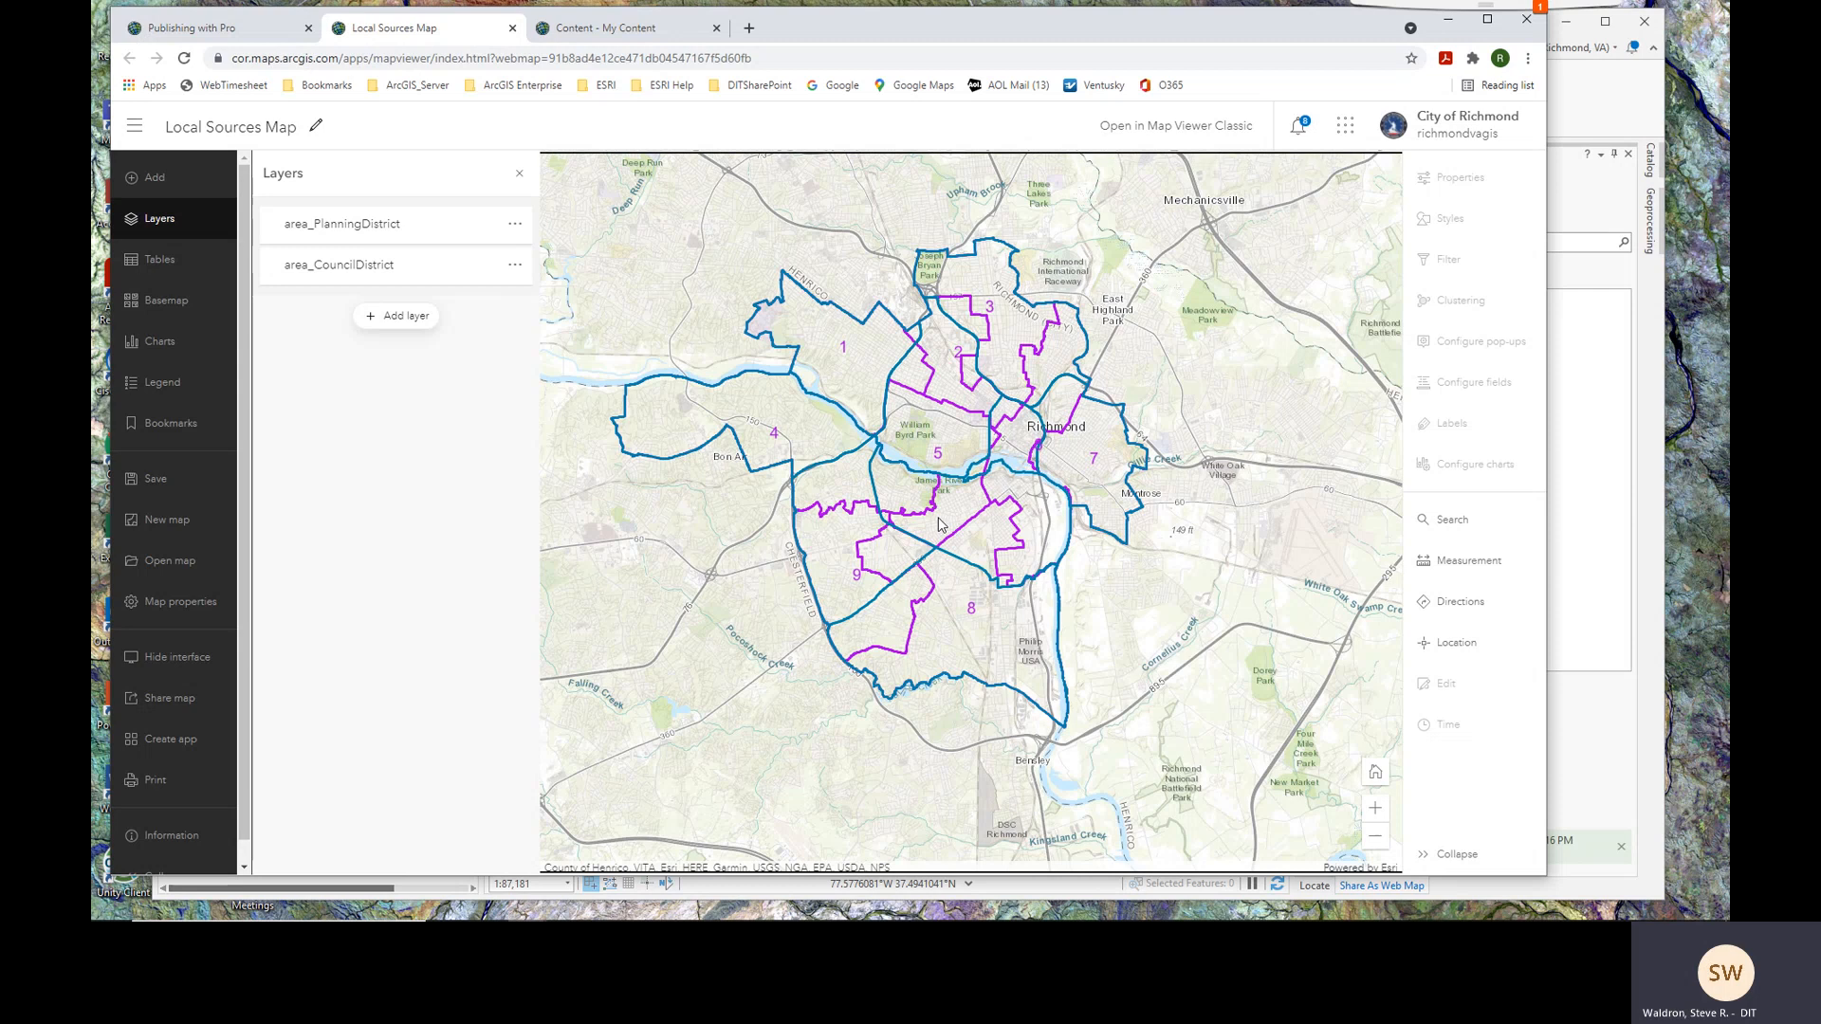
{"action": "left_click", "coordinate": [1580, 108]}
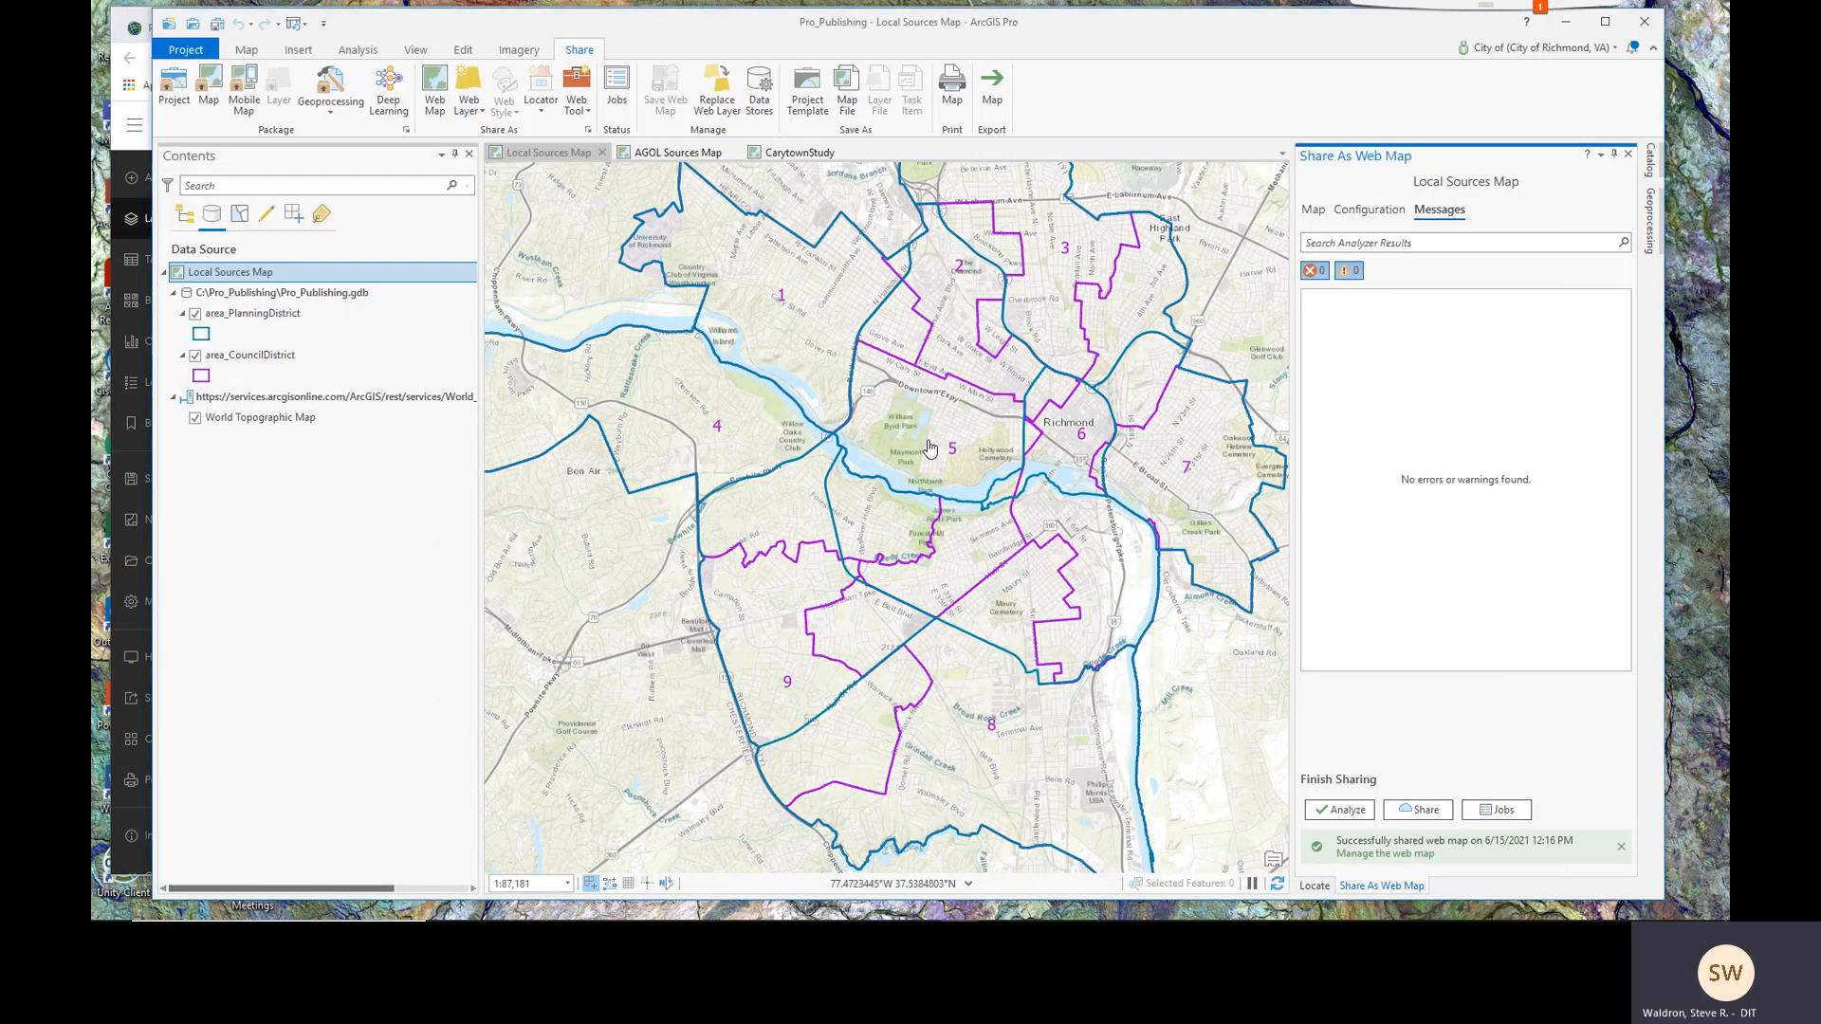
Step: Switch to the browser, close the Local Sources Map viewer, and review story map pages 8 to 10 on created items and AGOL layers
{"action": "left_click", "coordinate": [114, 19]}
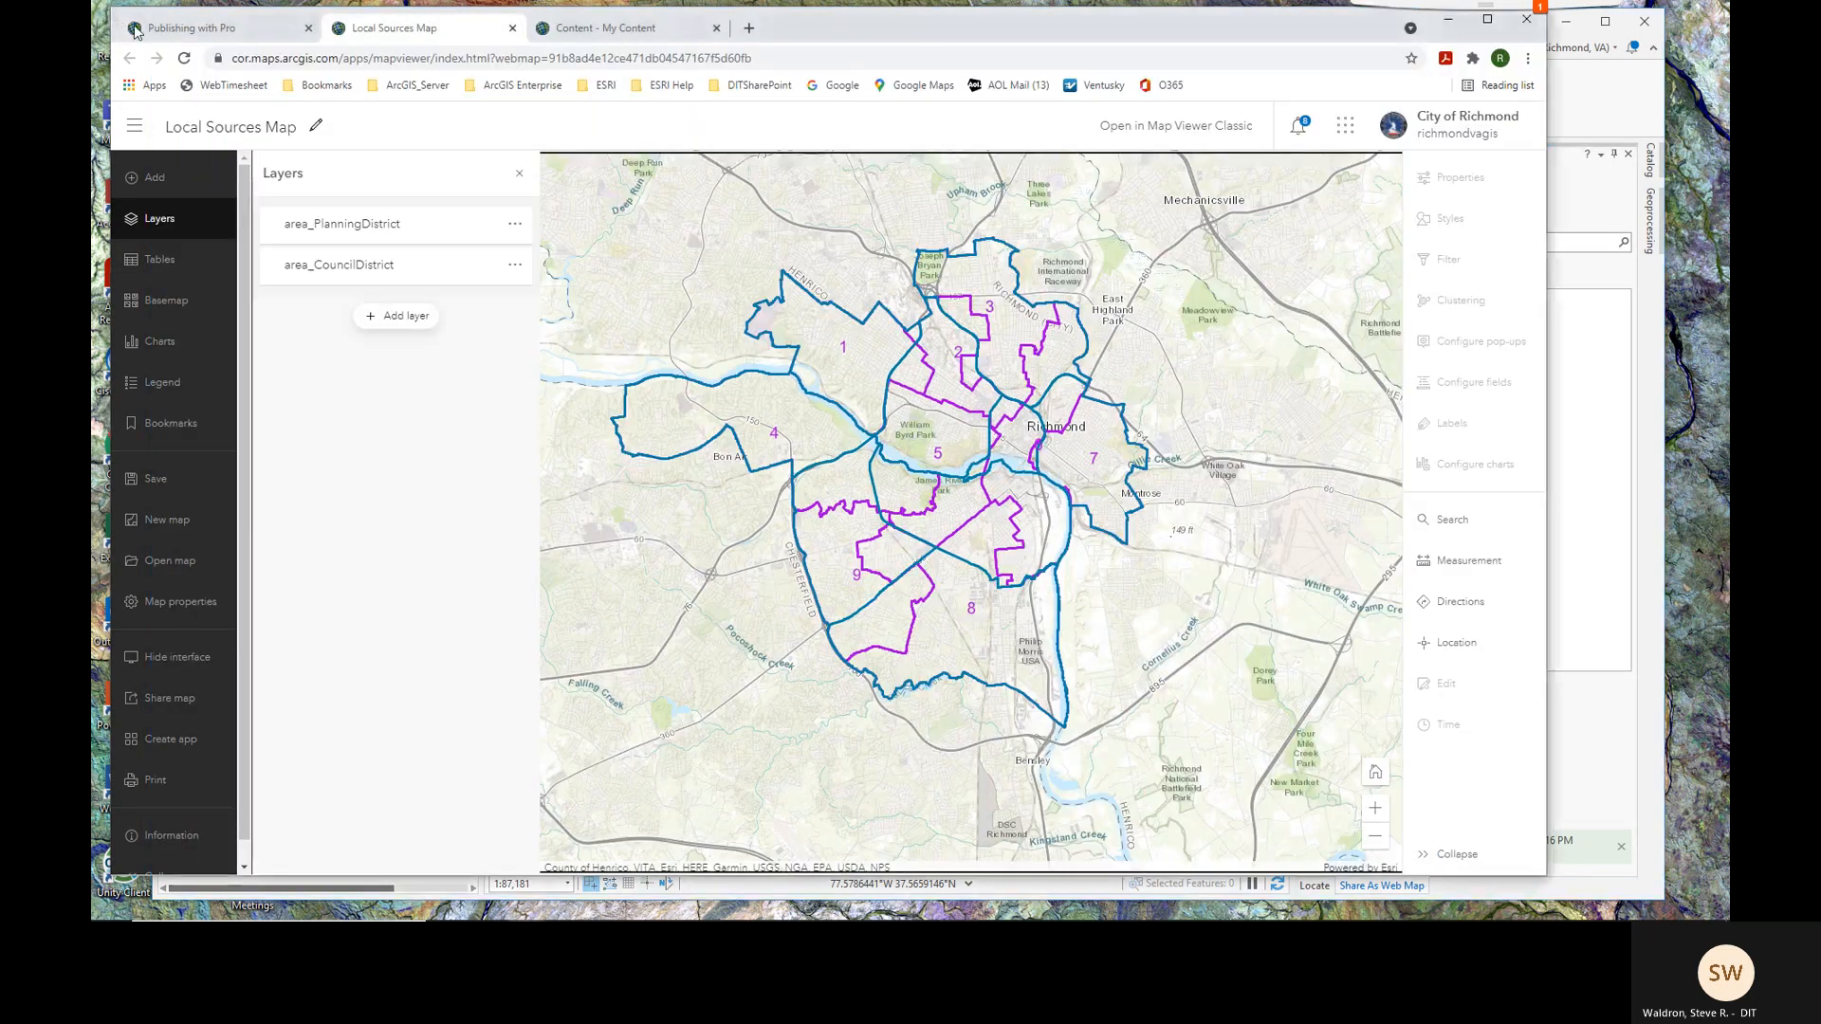
{"action": "left_click", "coordinate": [512, 28]}
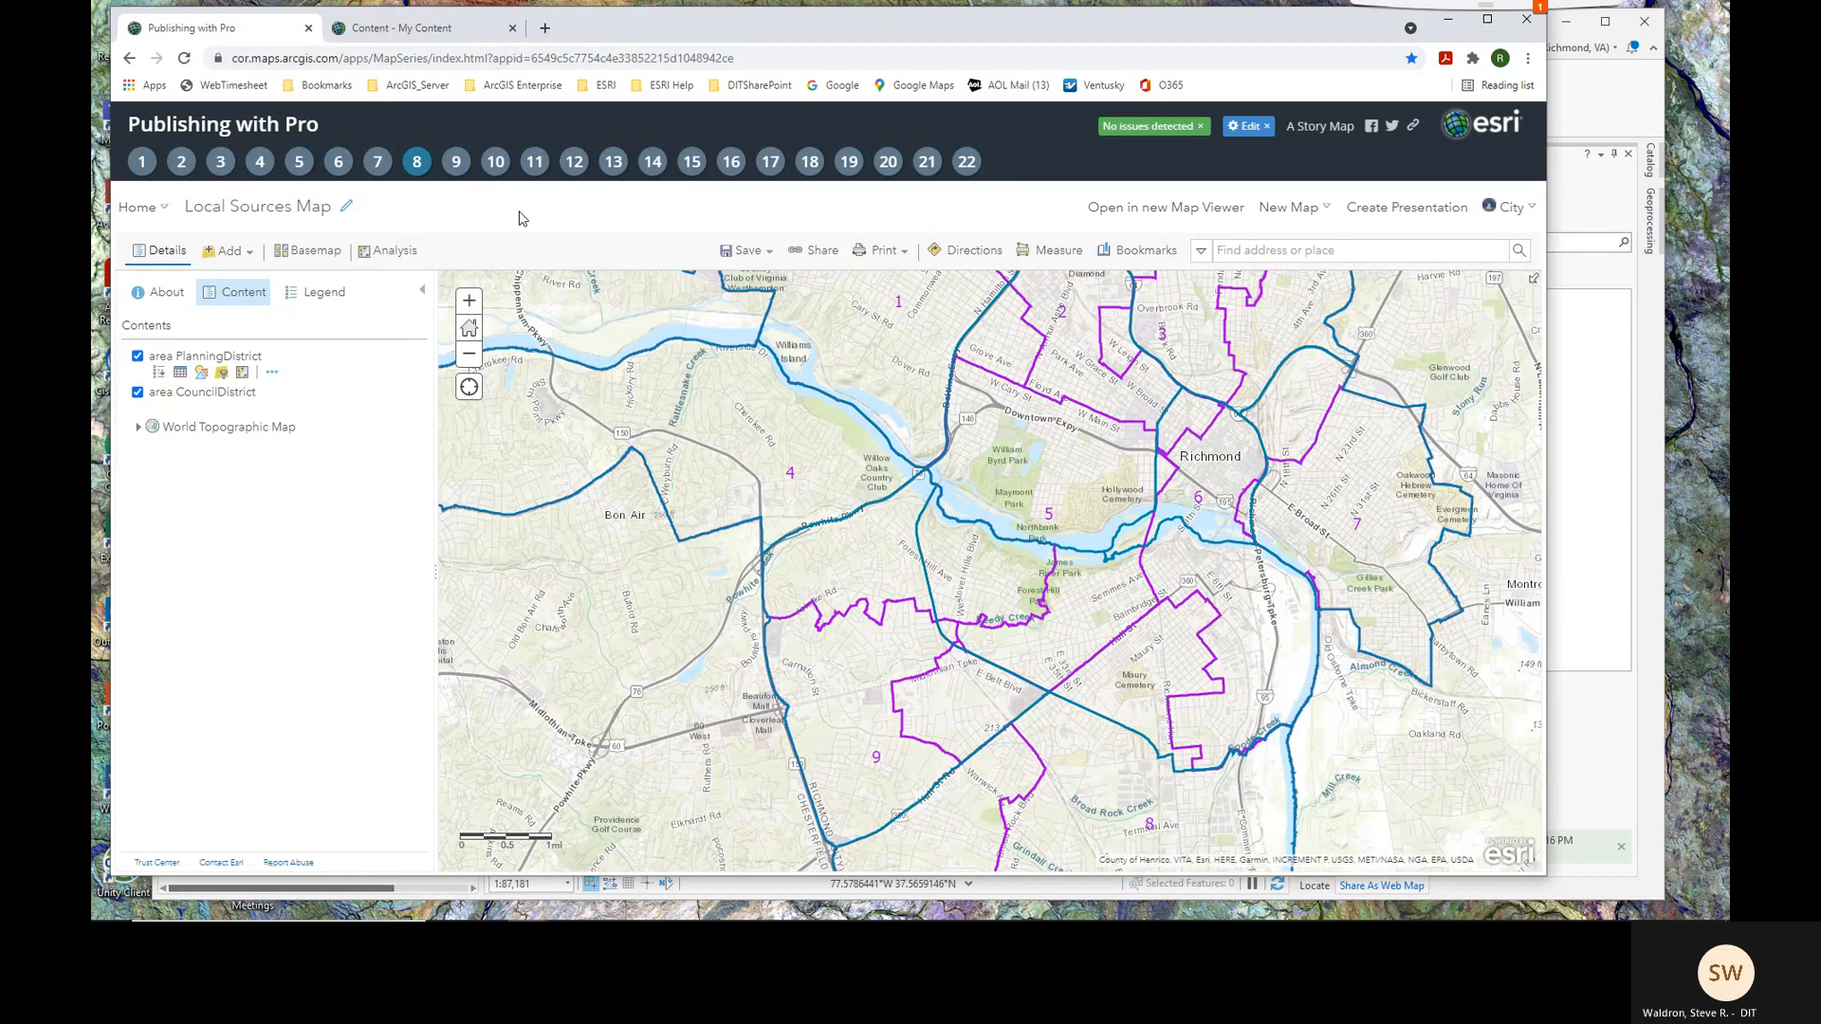
{"action": "scroll", "coordinate": [989, 604], "scroll_direction": "down", "scroll_amount": 3}
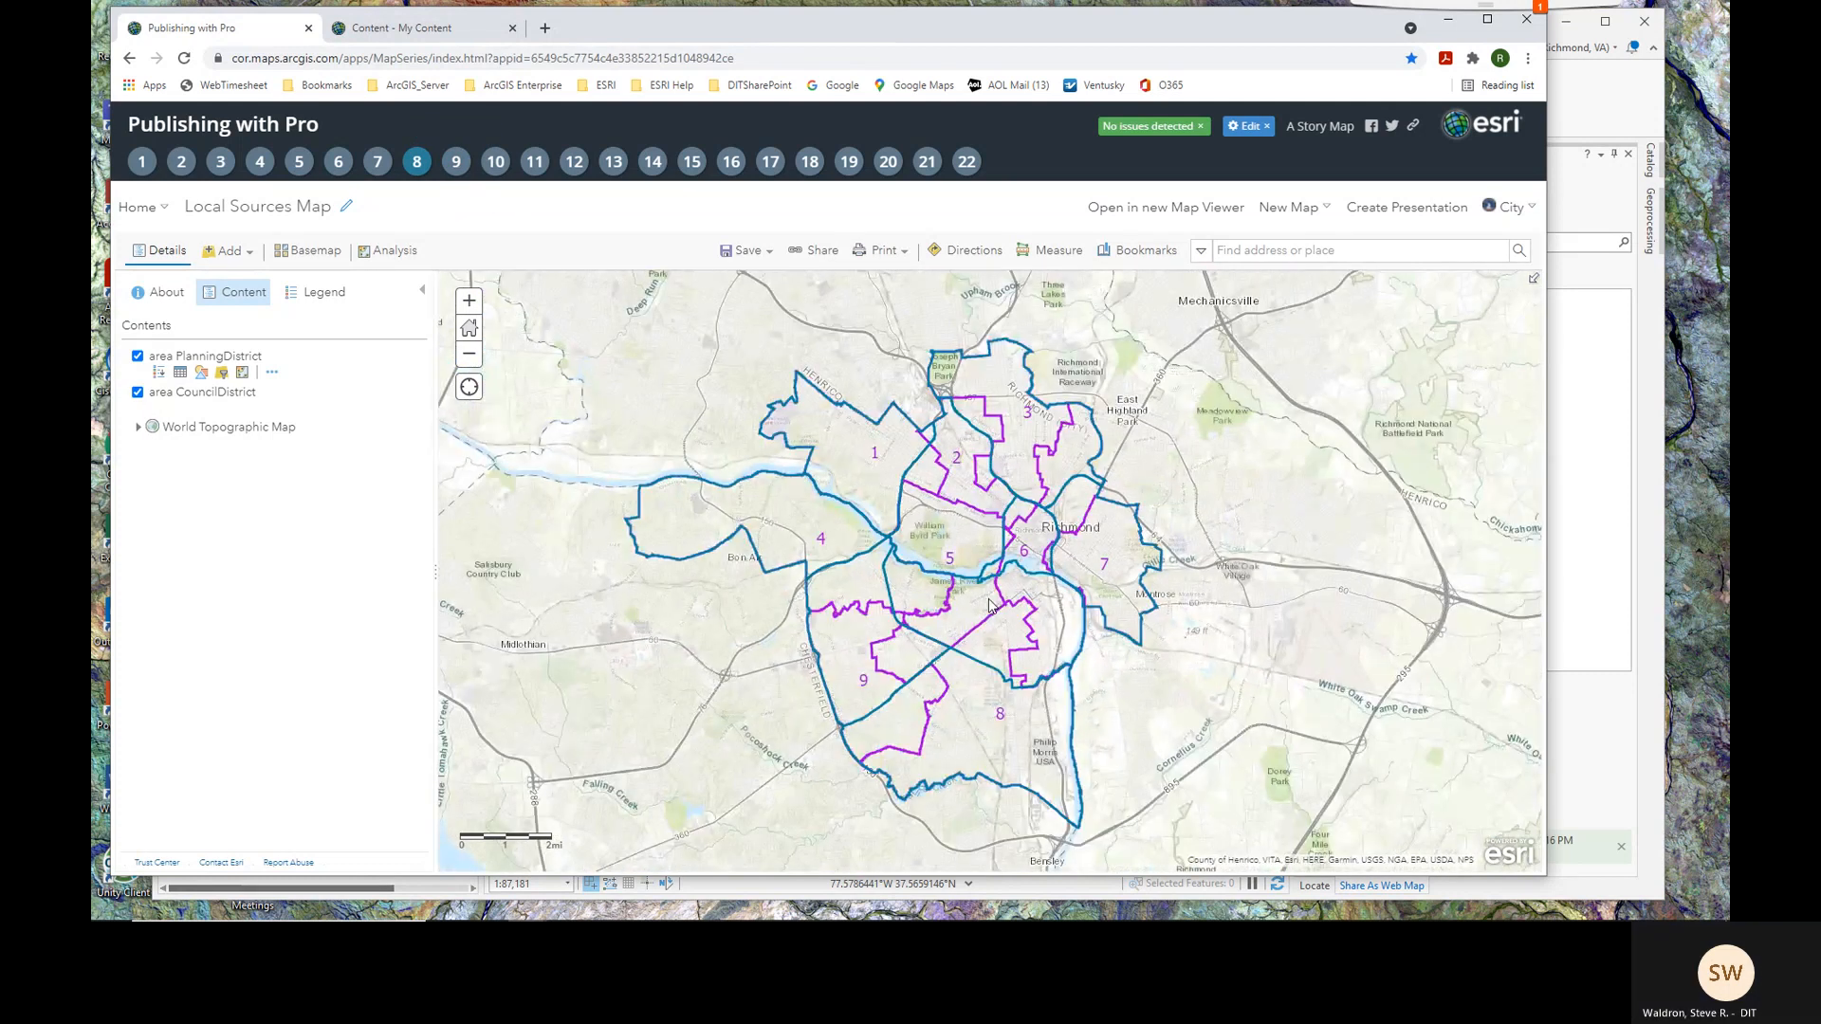
{"action": "left_click", "coordinate": [456, 164]}
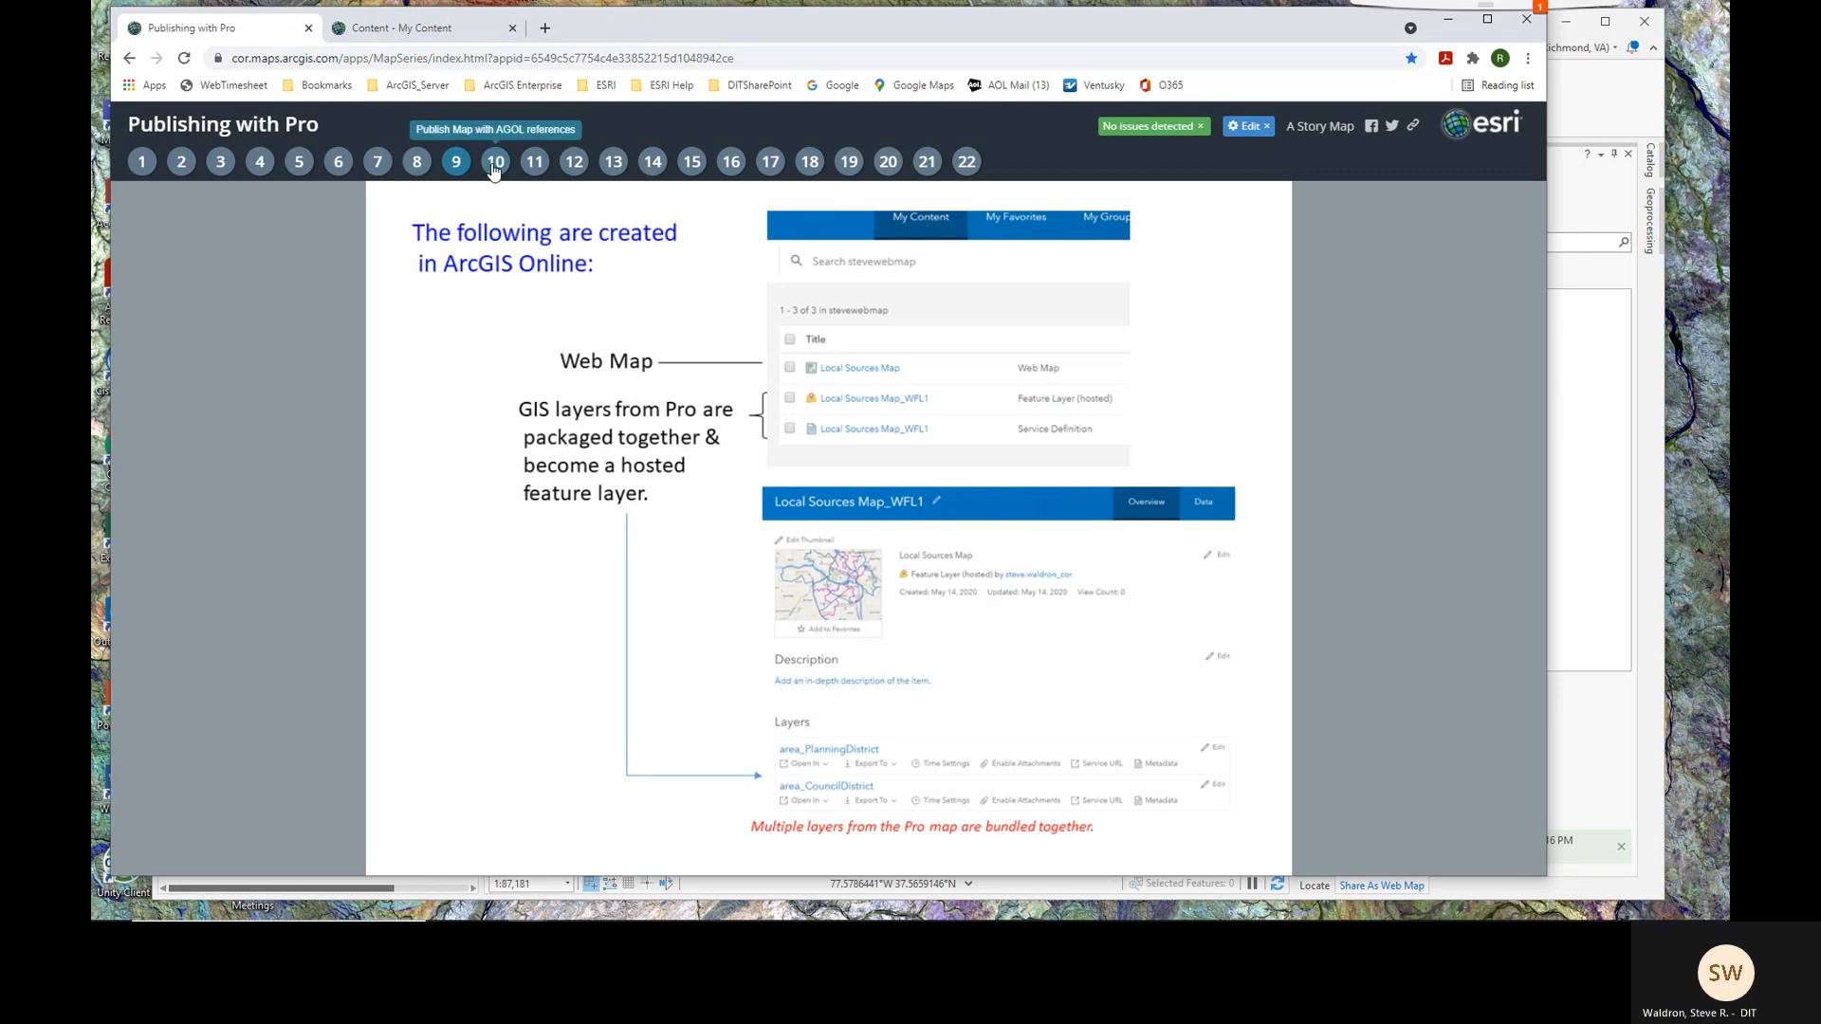
{"action": "left_click", "coordinate": [494, 166]}
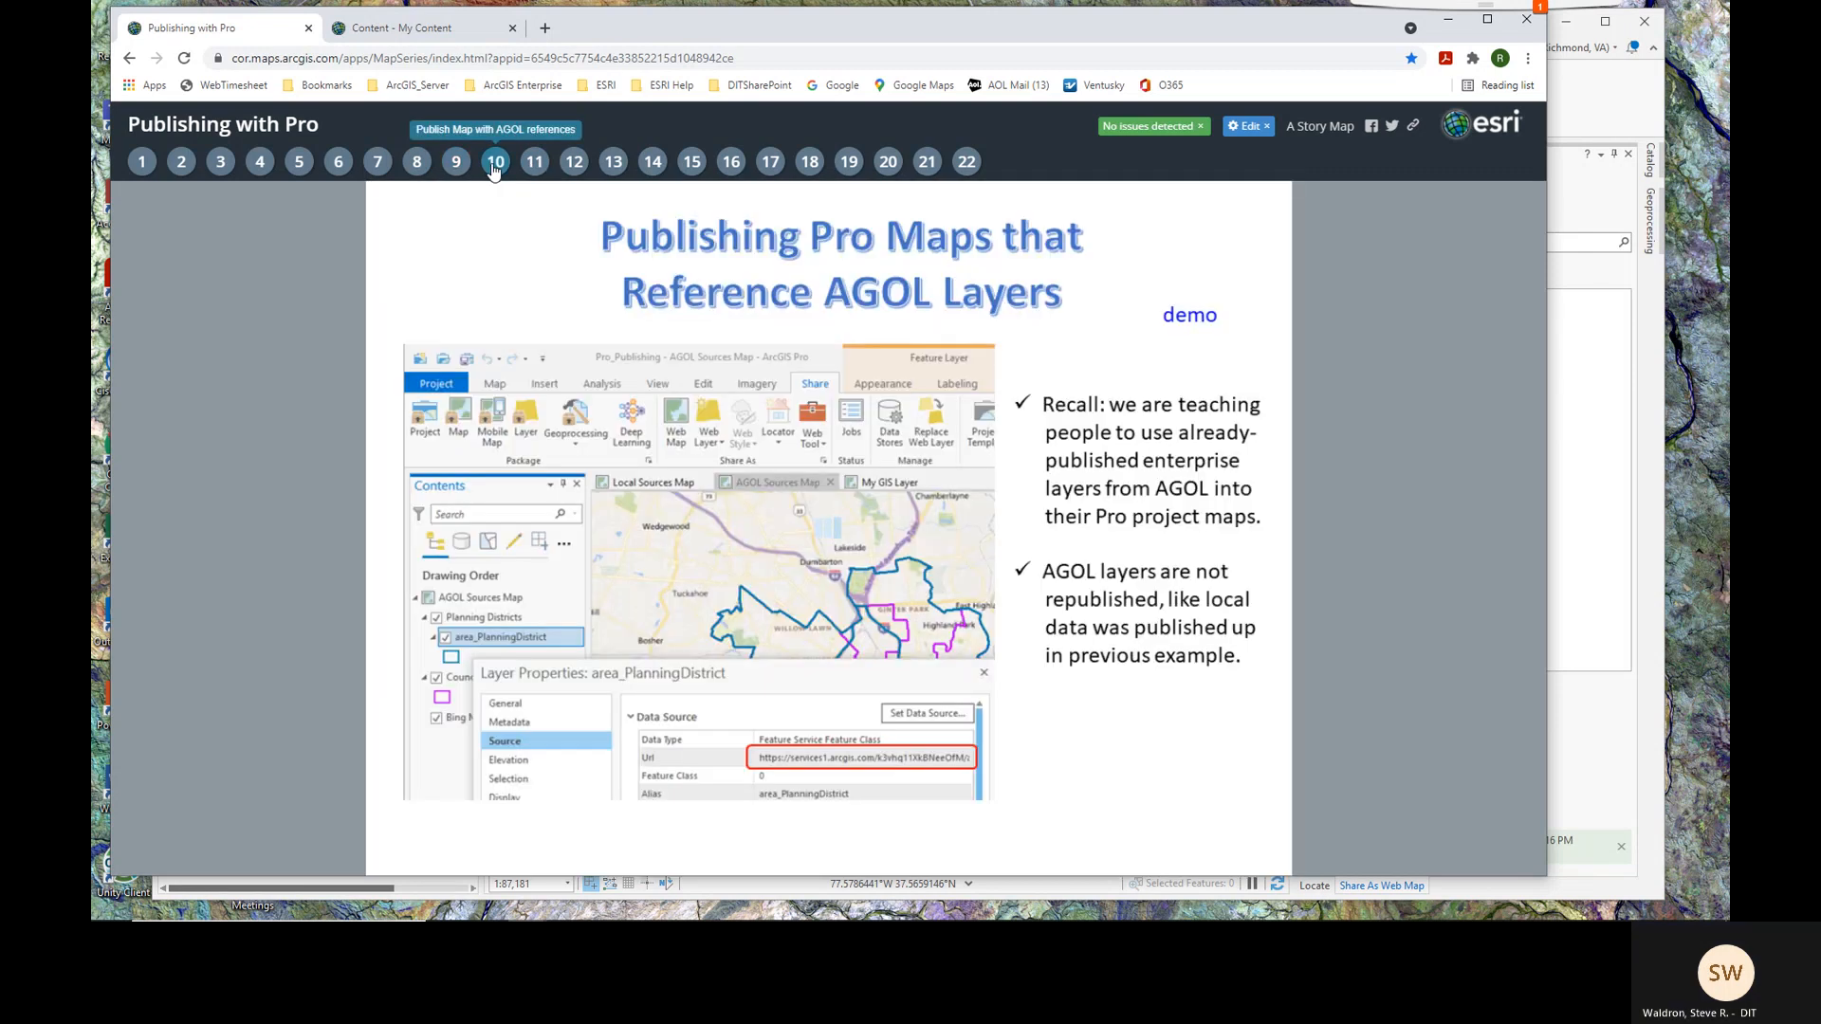
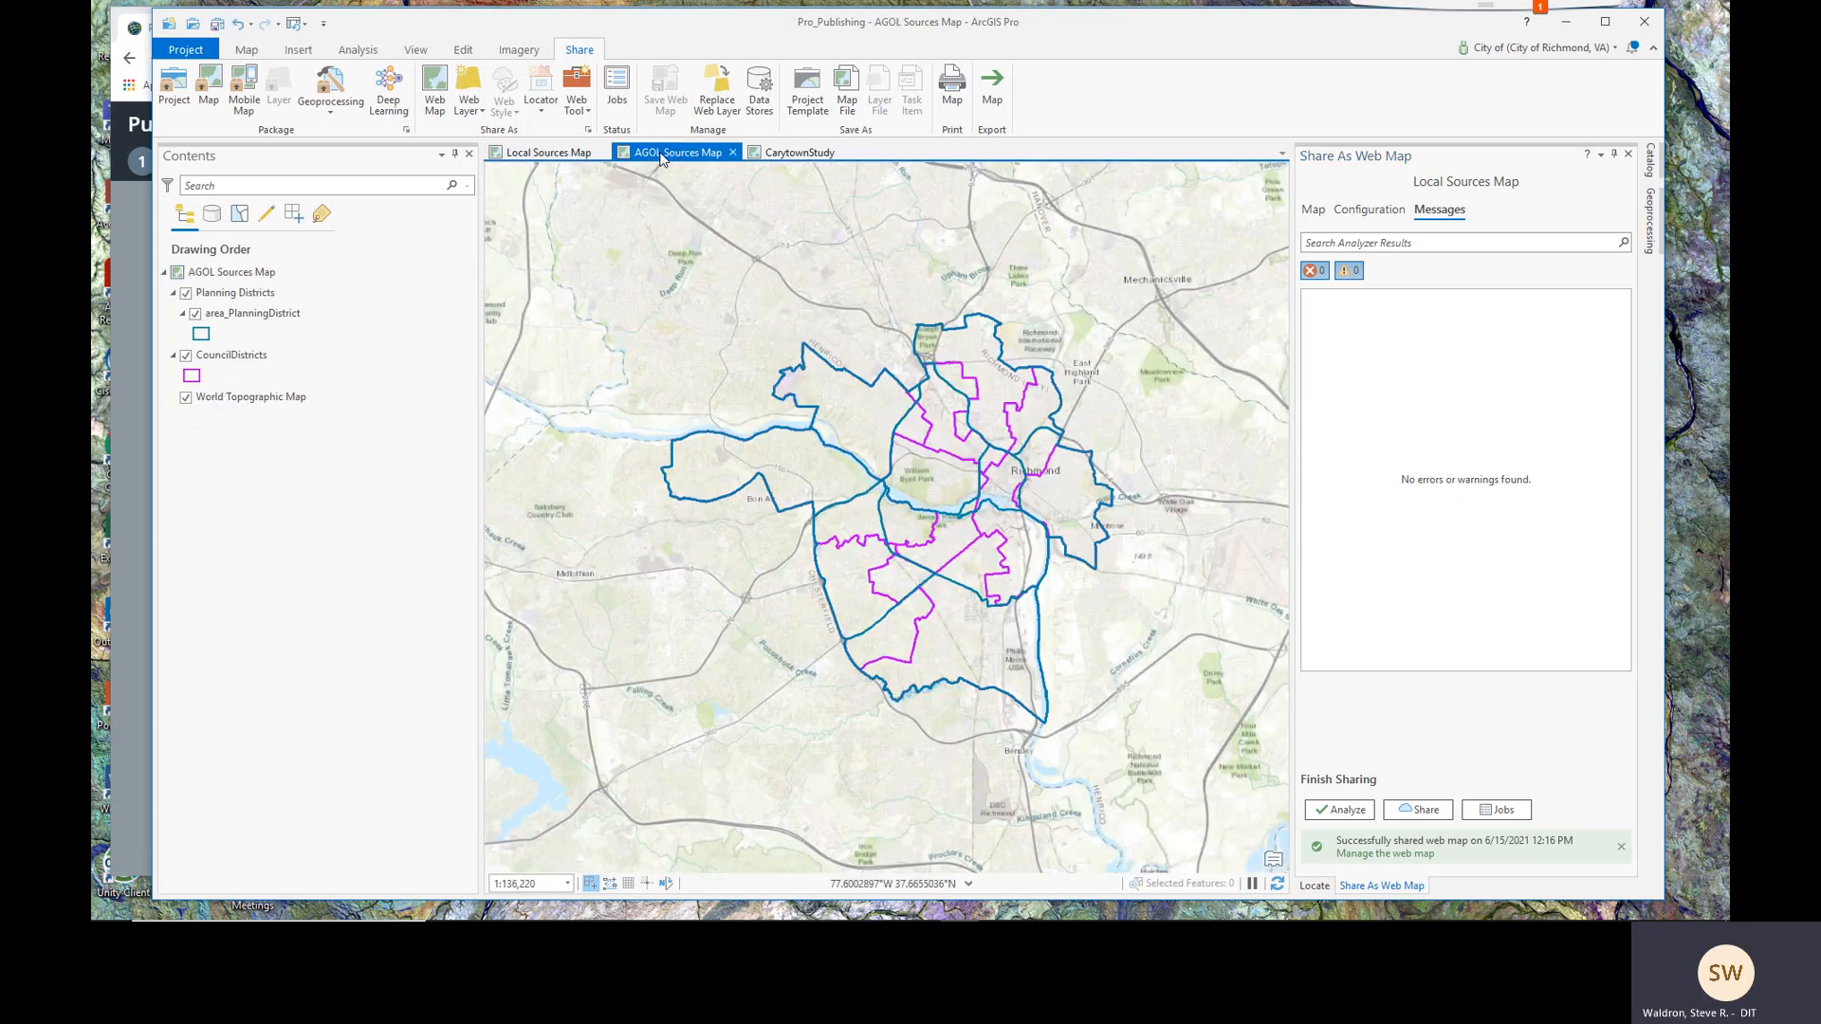
Step: List the AGOL Sources Map layers by data source and start sharing it as a web map summarized "Will not copy data sources to the resulting map"
{"action": "left_click", "coordinate": [211, 216]}
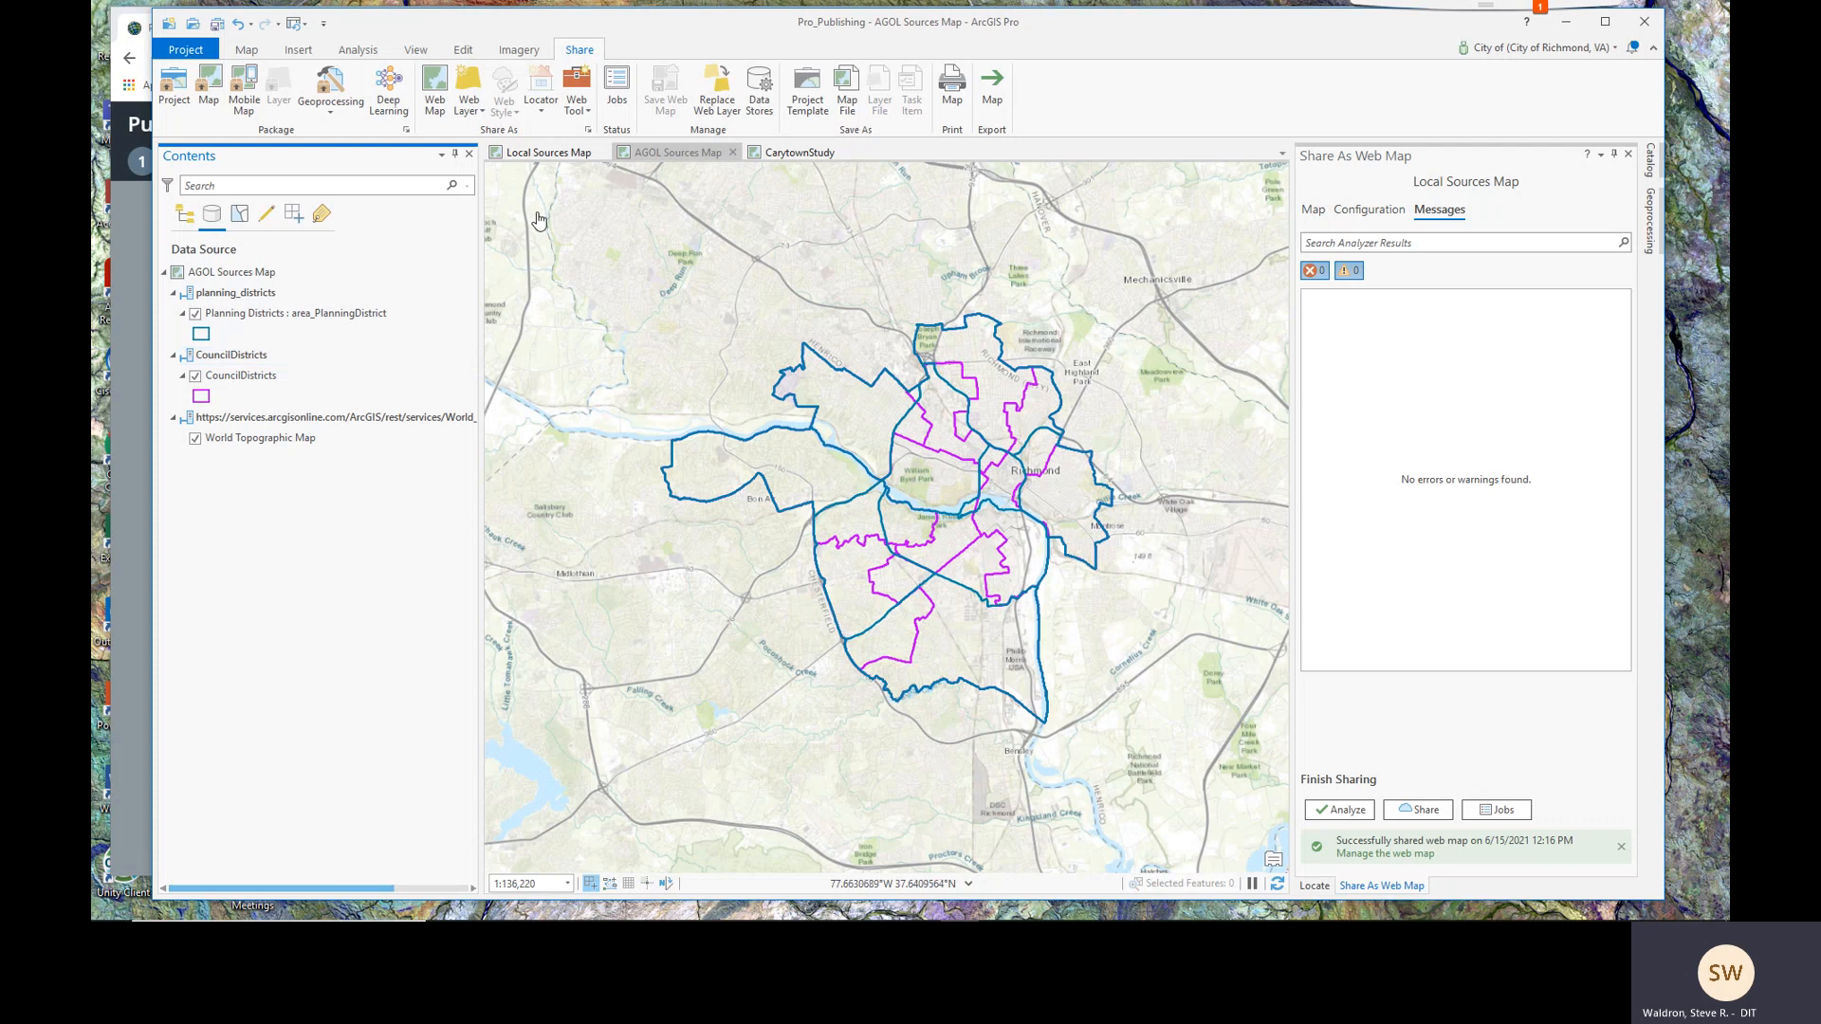
{"action": "left_click", "coordinate": [436, 88]}
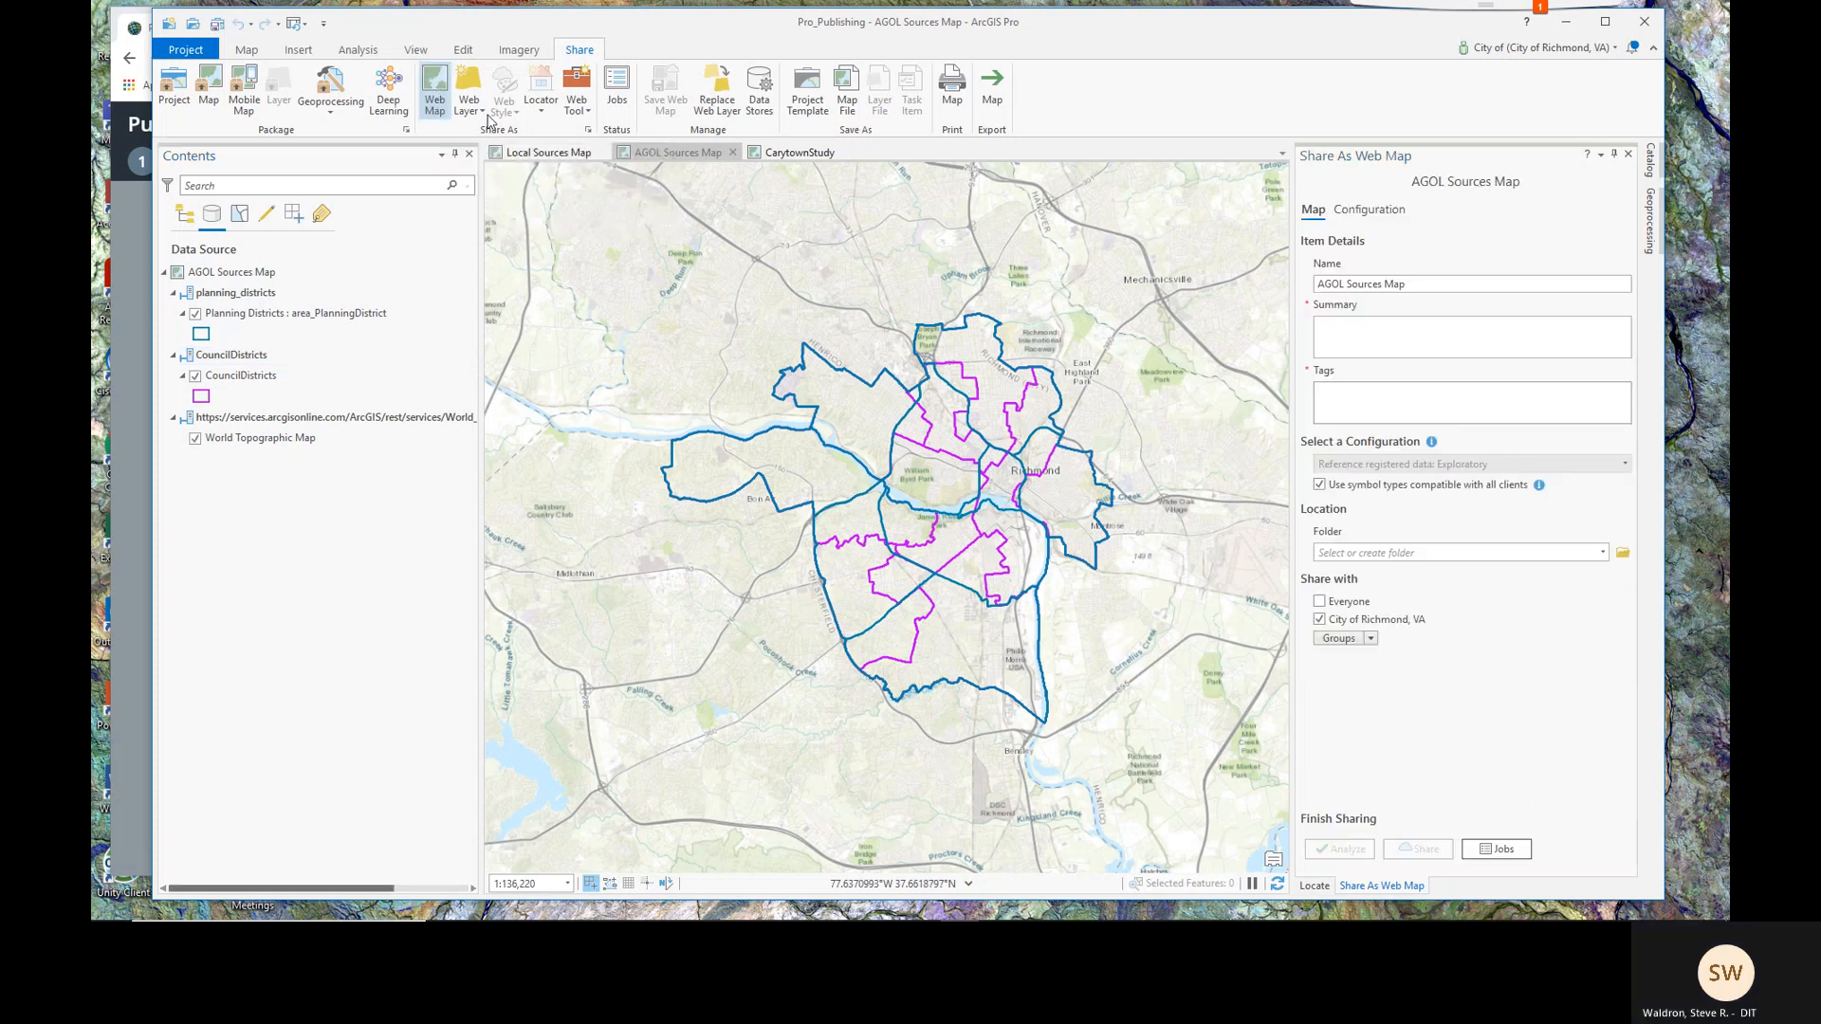
{"action": "left_click", "coordinate": [1329, 286]}
{"action": "left_click_drag", "start_coordinate": [1328, 285], "coordinate": [1409, 286]}
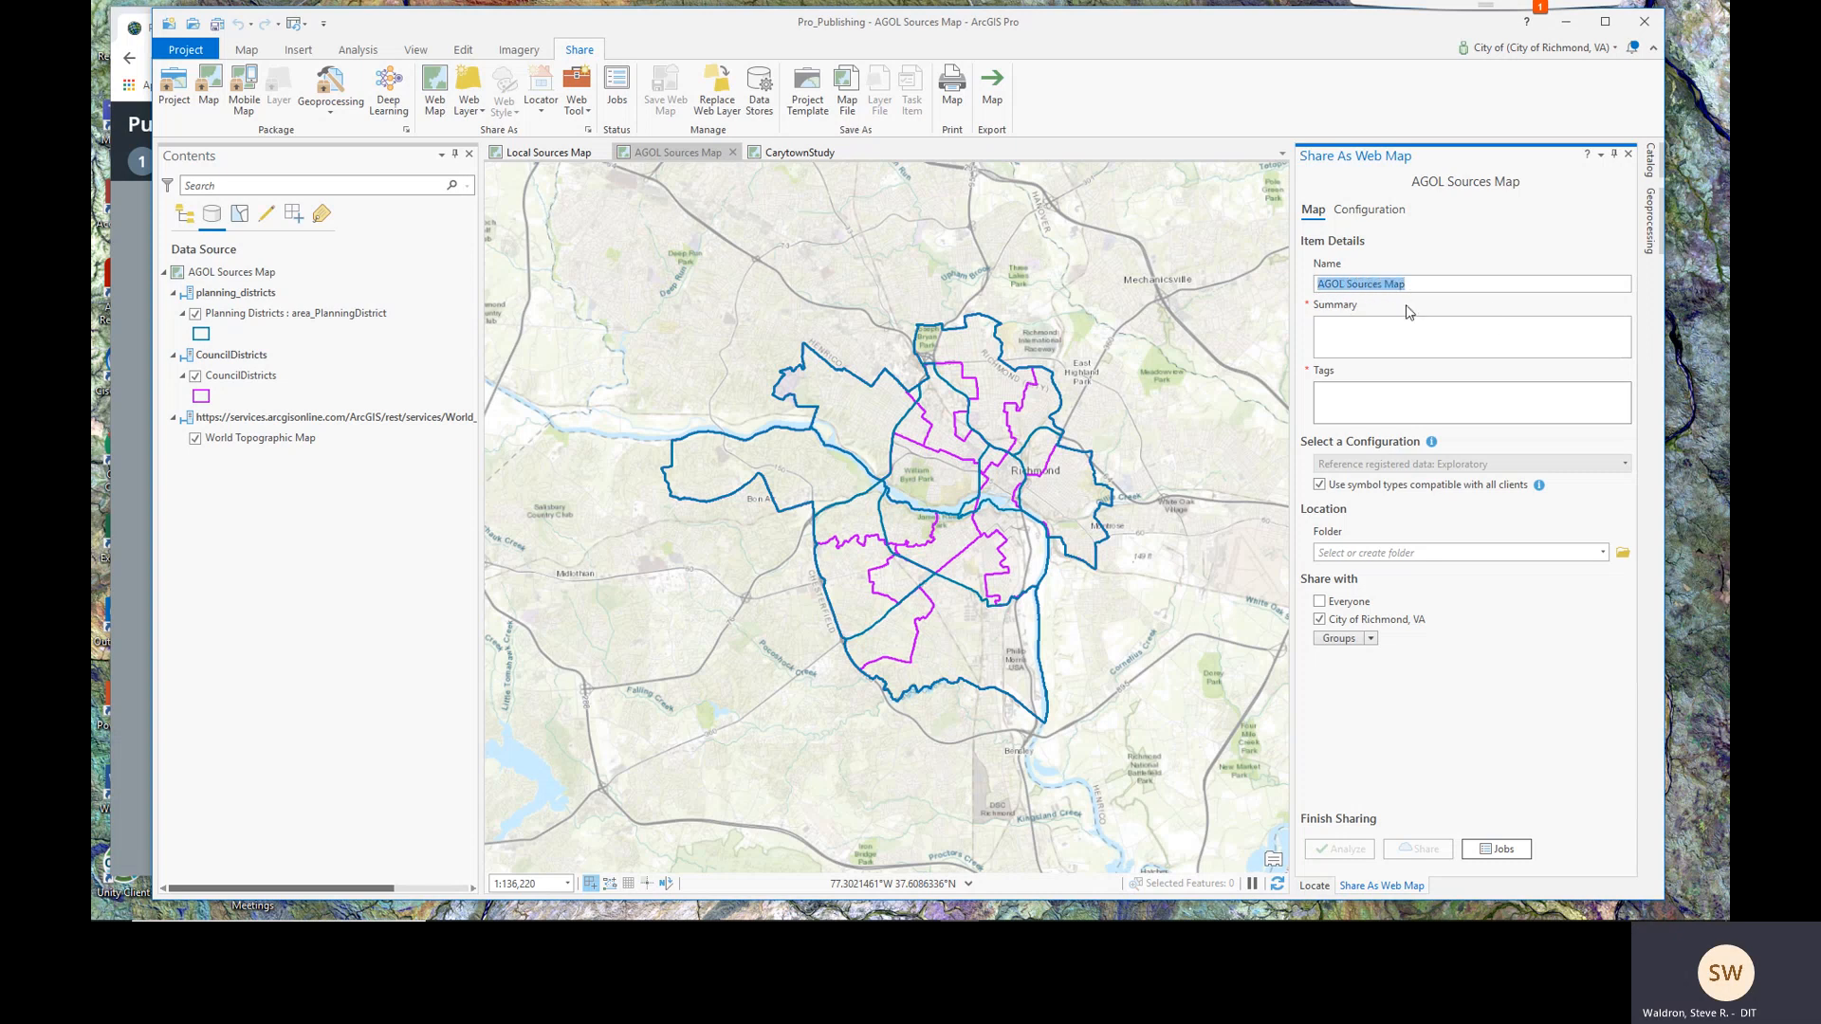
{"action": "left_click", "coordinate": [1415, 337]}
{"action": "type", "text": "Will not copy data sources to the resul"}
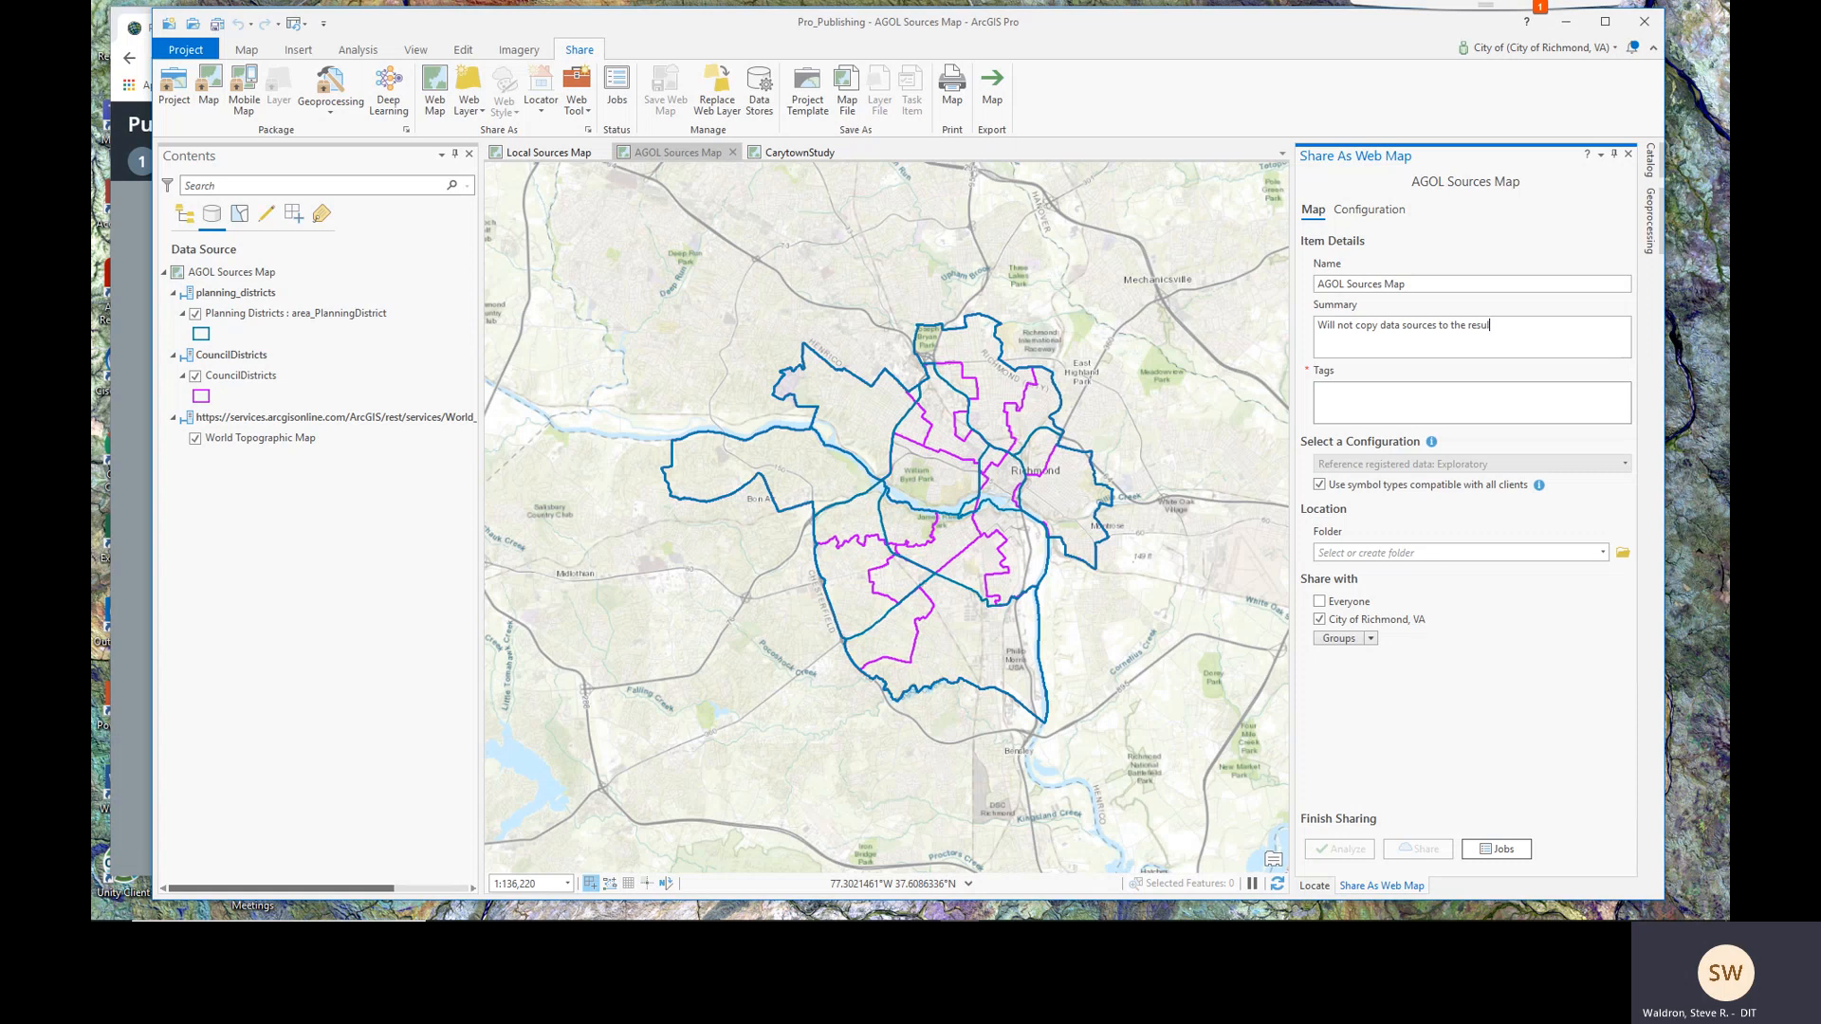
{"action": "type", "text": "ing map"}
Step: Add the tags Test and Publishing to the web map and set its folder to storymap_PublishingWithPro
{"action": "left_click", "coordinate": [1422, 397]}
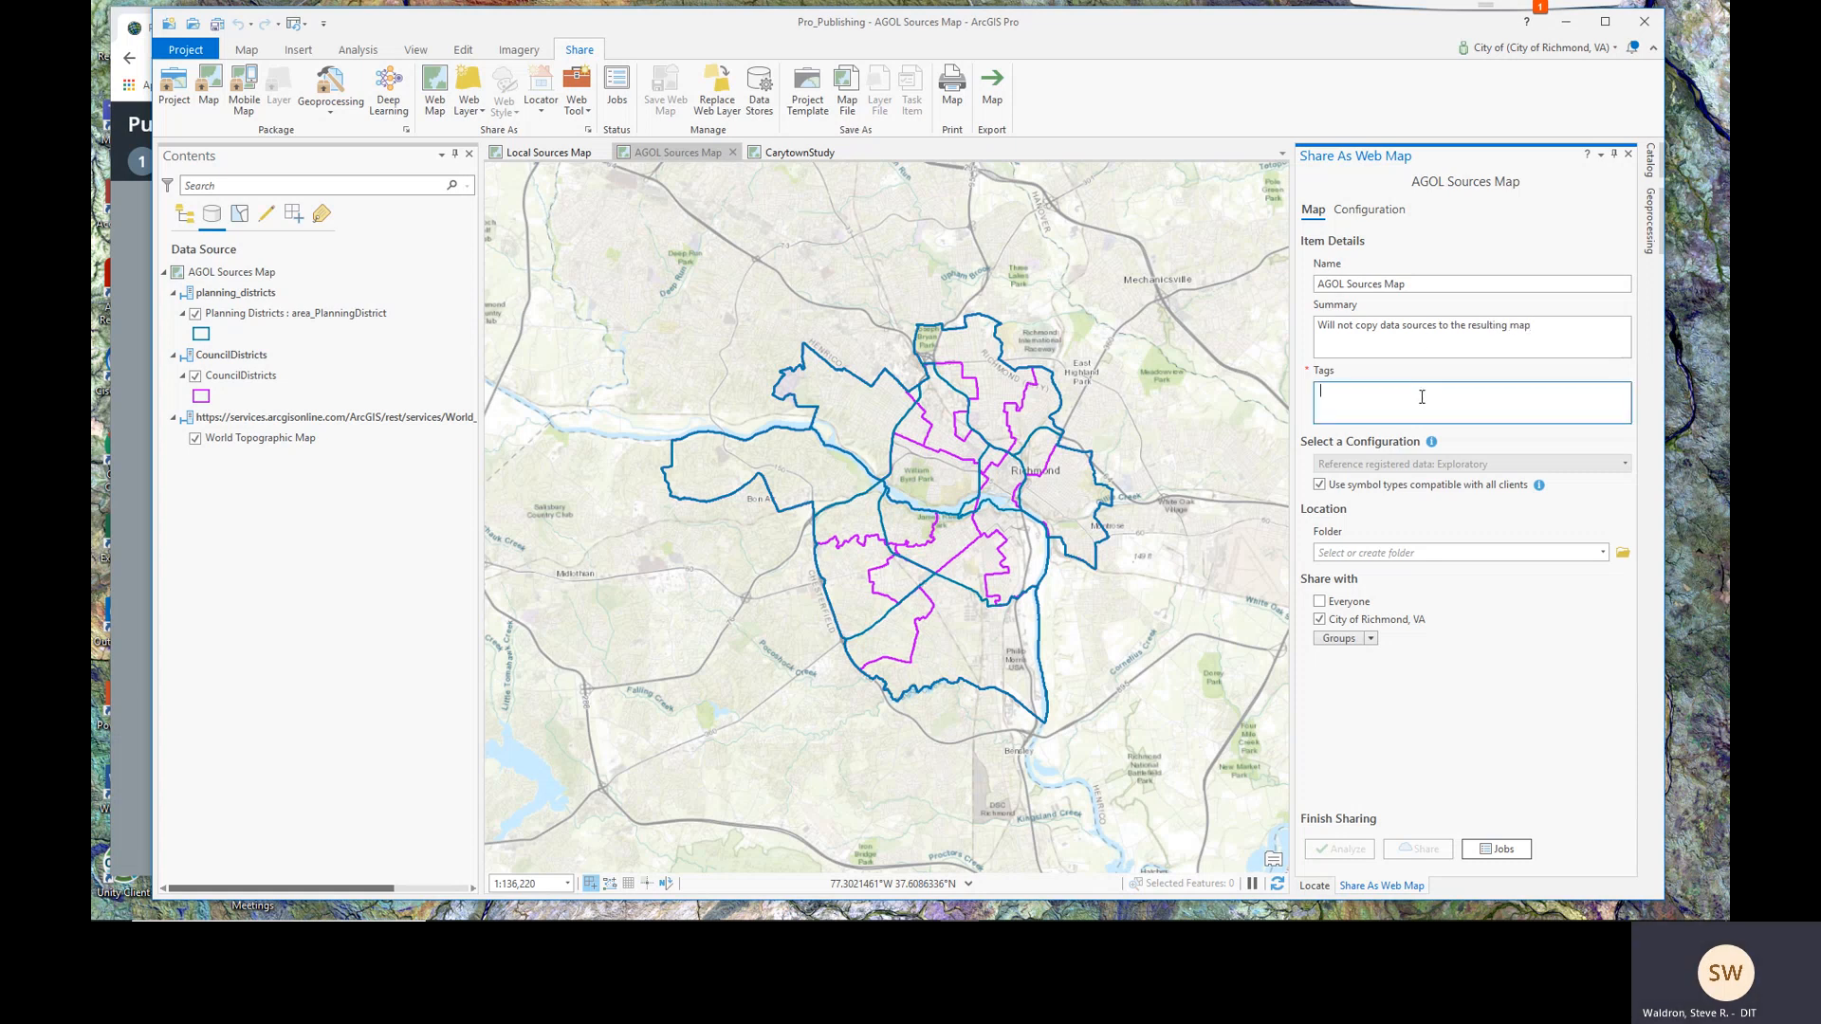
{"action": "type", "text": "Test,"}
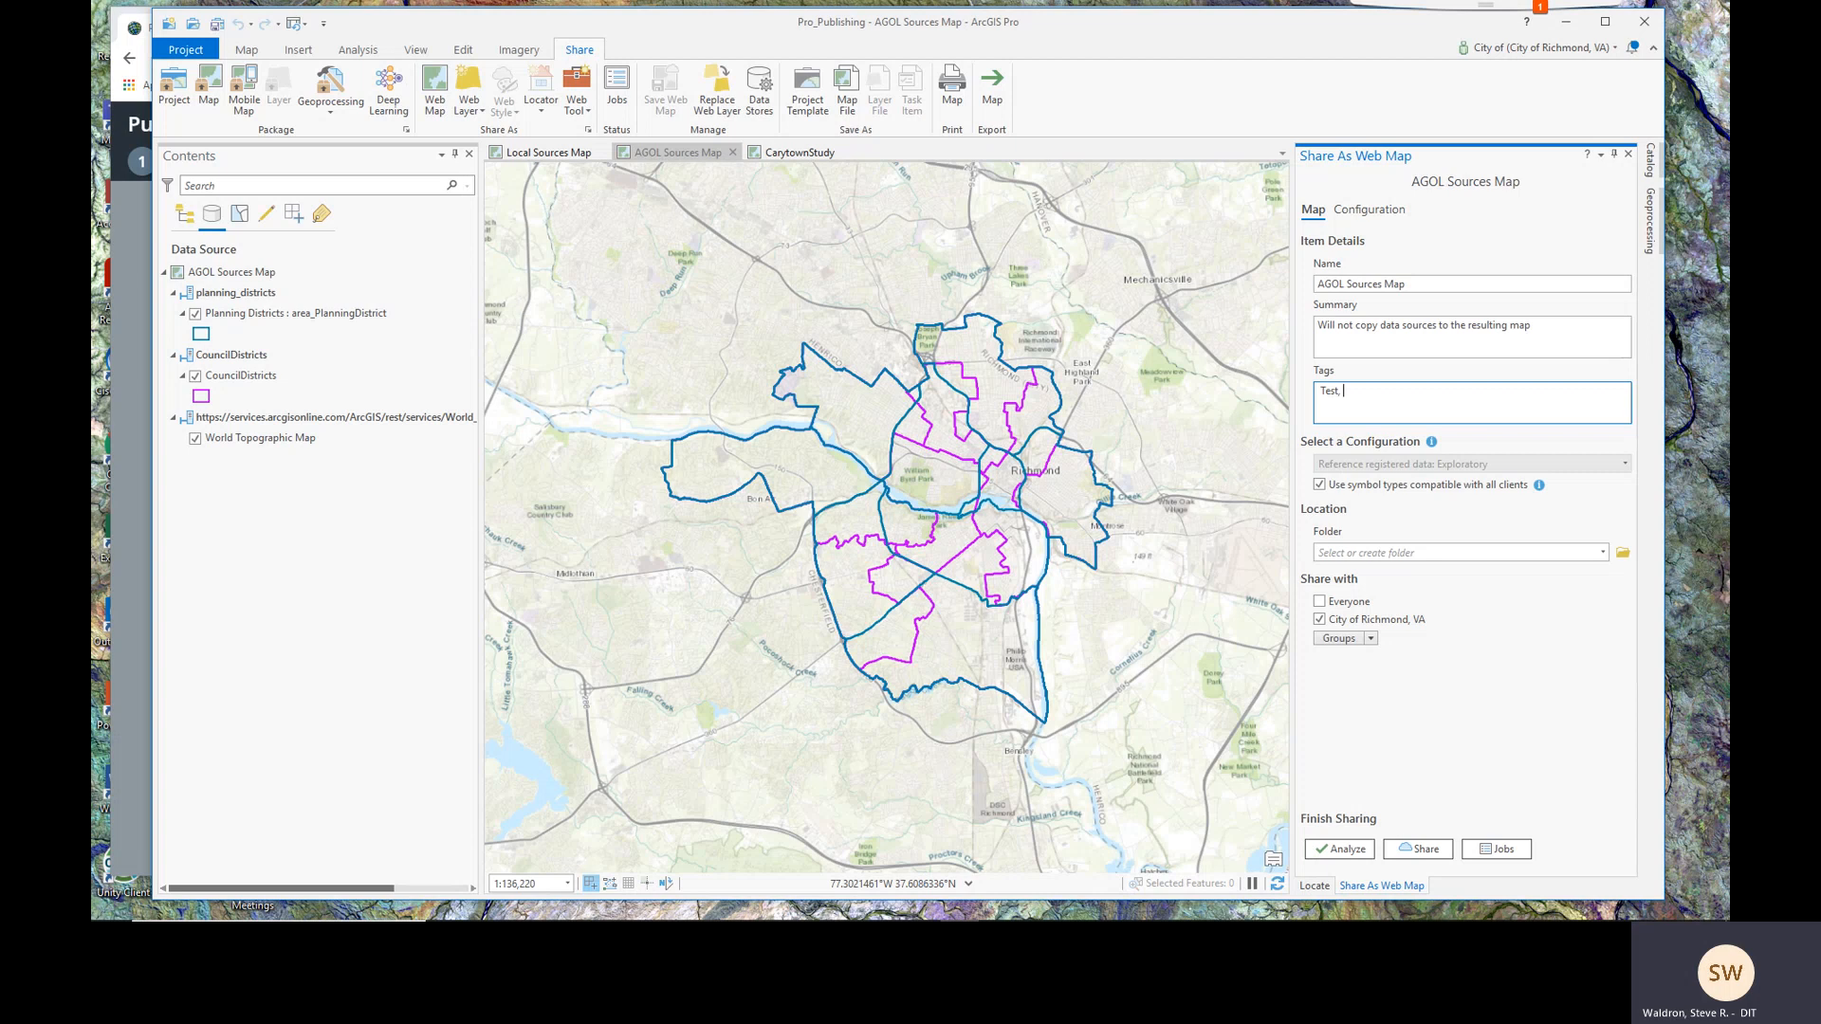
{"action": "type", "text": " Publishing"}
{"action": "left_click", "coordinate": [1485, 639]}
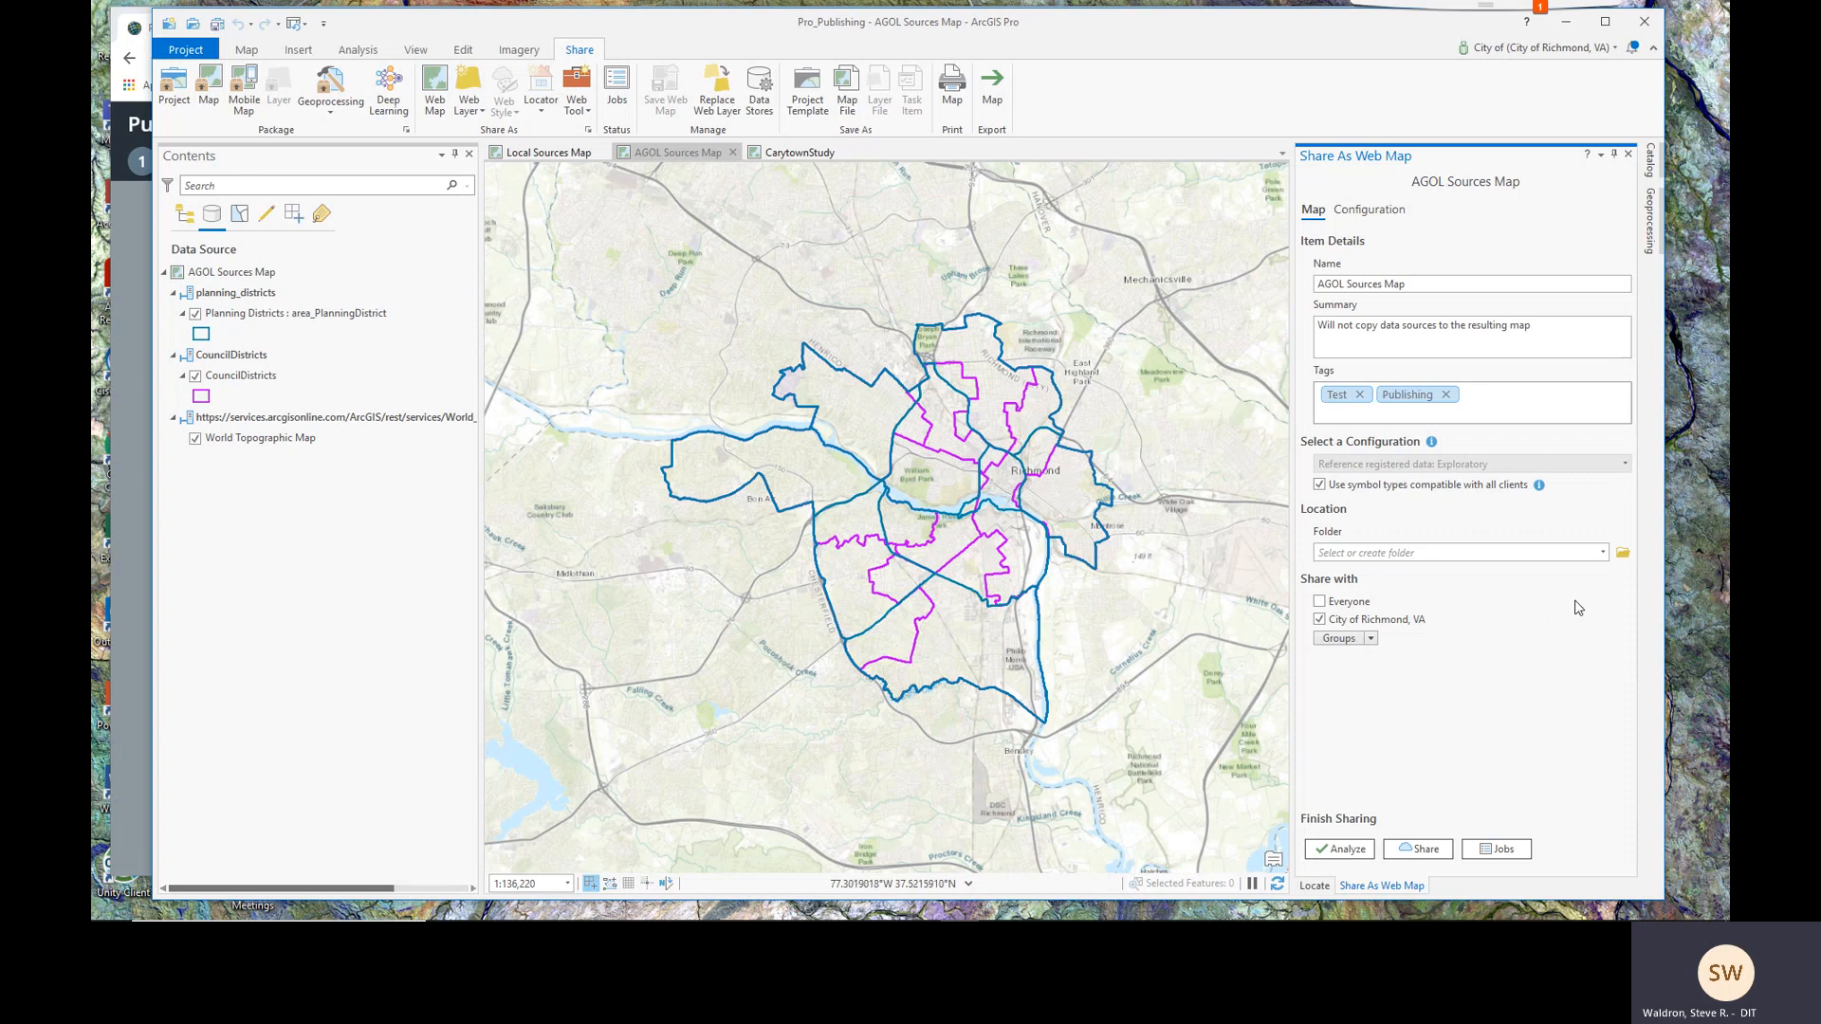
{"action": "left_click", "coordinate": [1601, 552]}
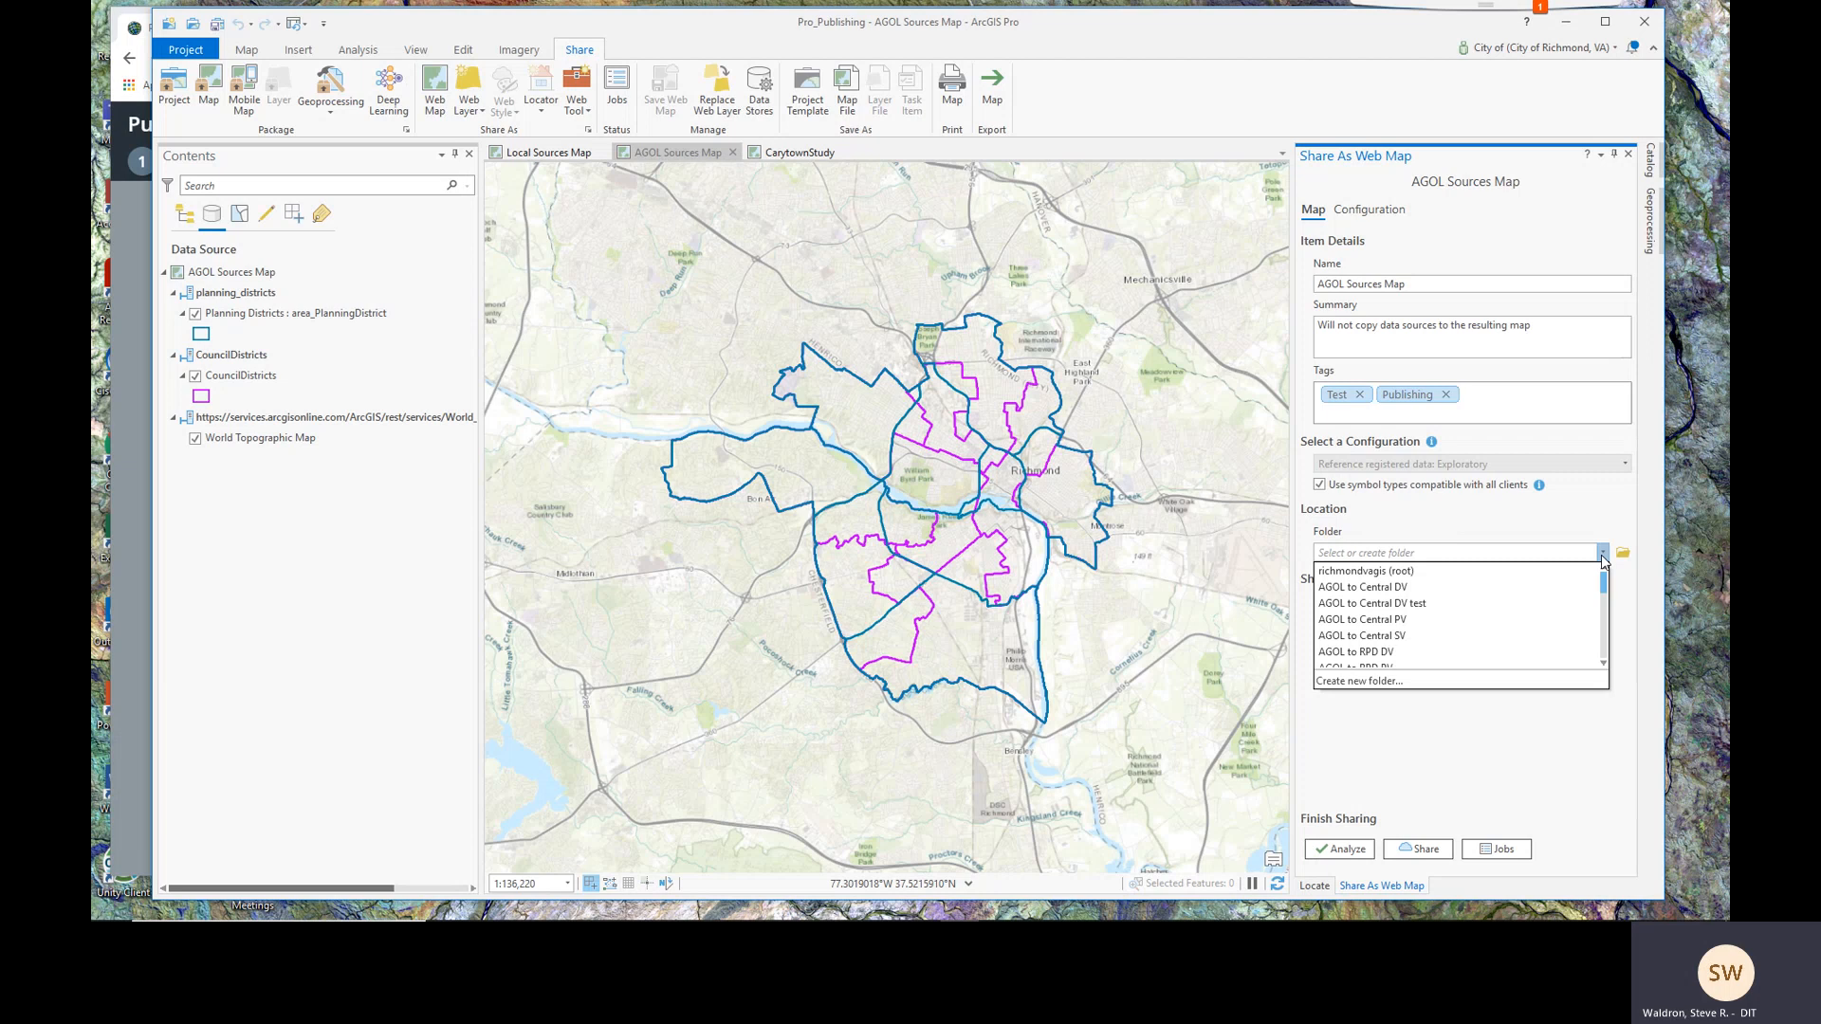
{"action": "left_click_drag", "start_coordinate": [1606, 585], "coordinate": [1605, 640]}
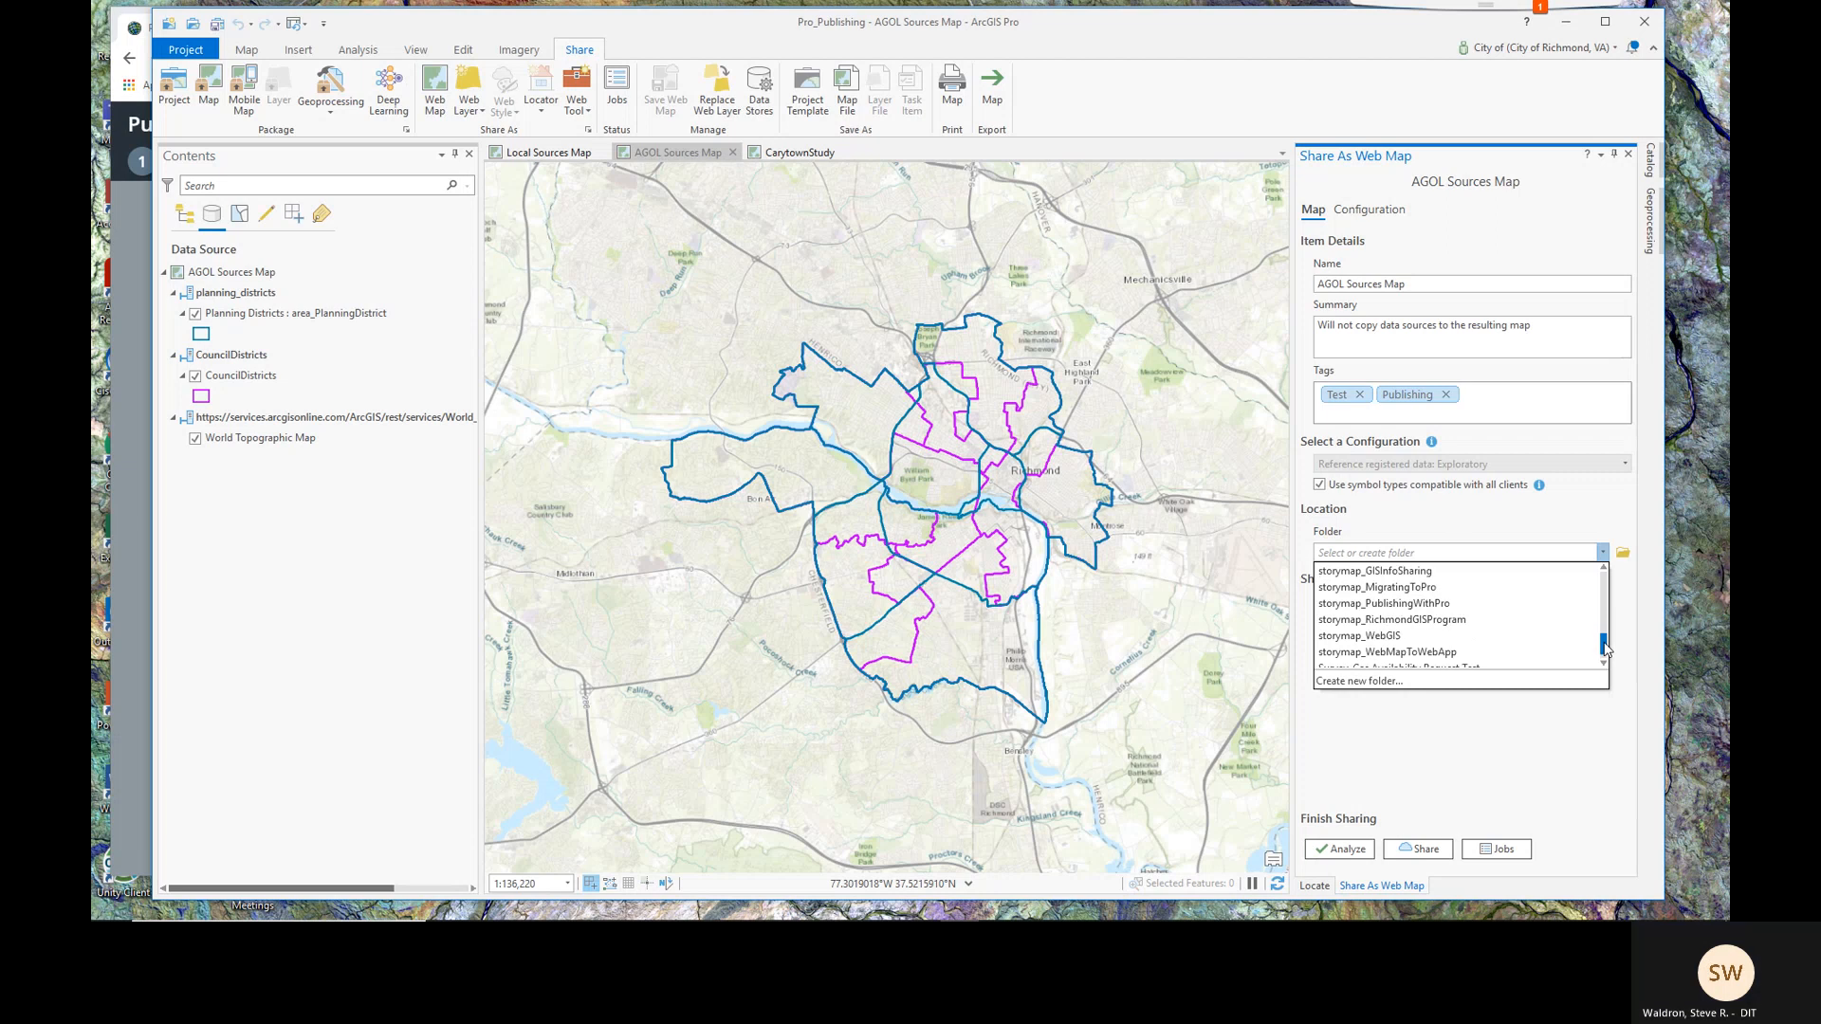
{"action": "scroll", "coordinate": [1412, 612], "scroll_direction": "down", "scroll_amount": 2}
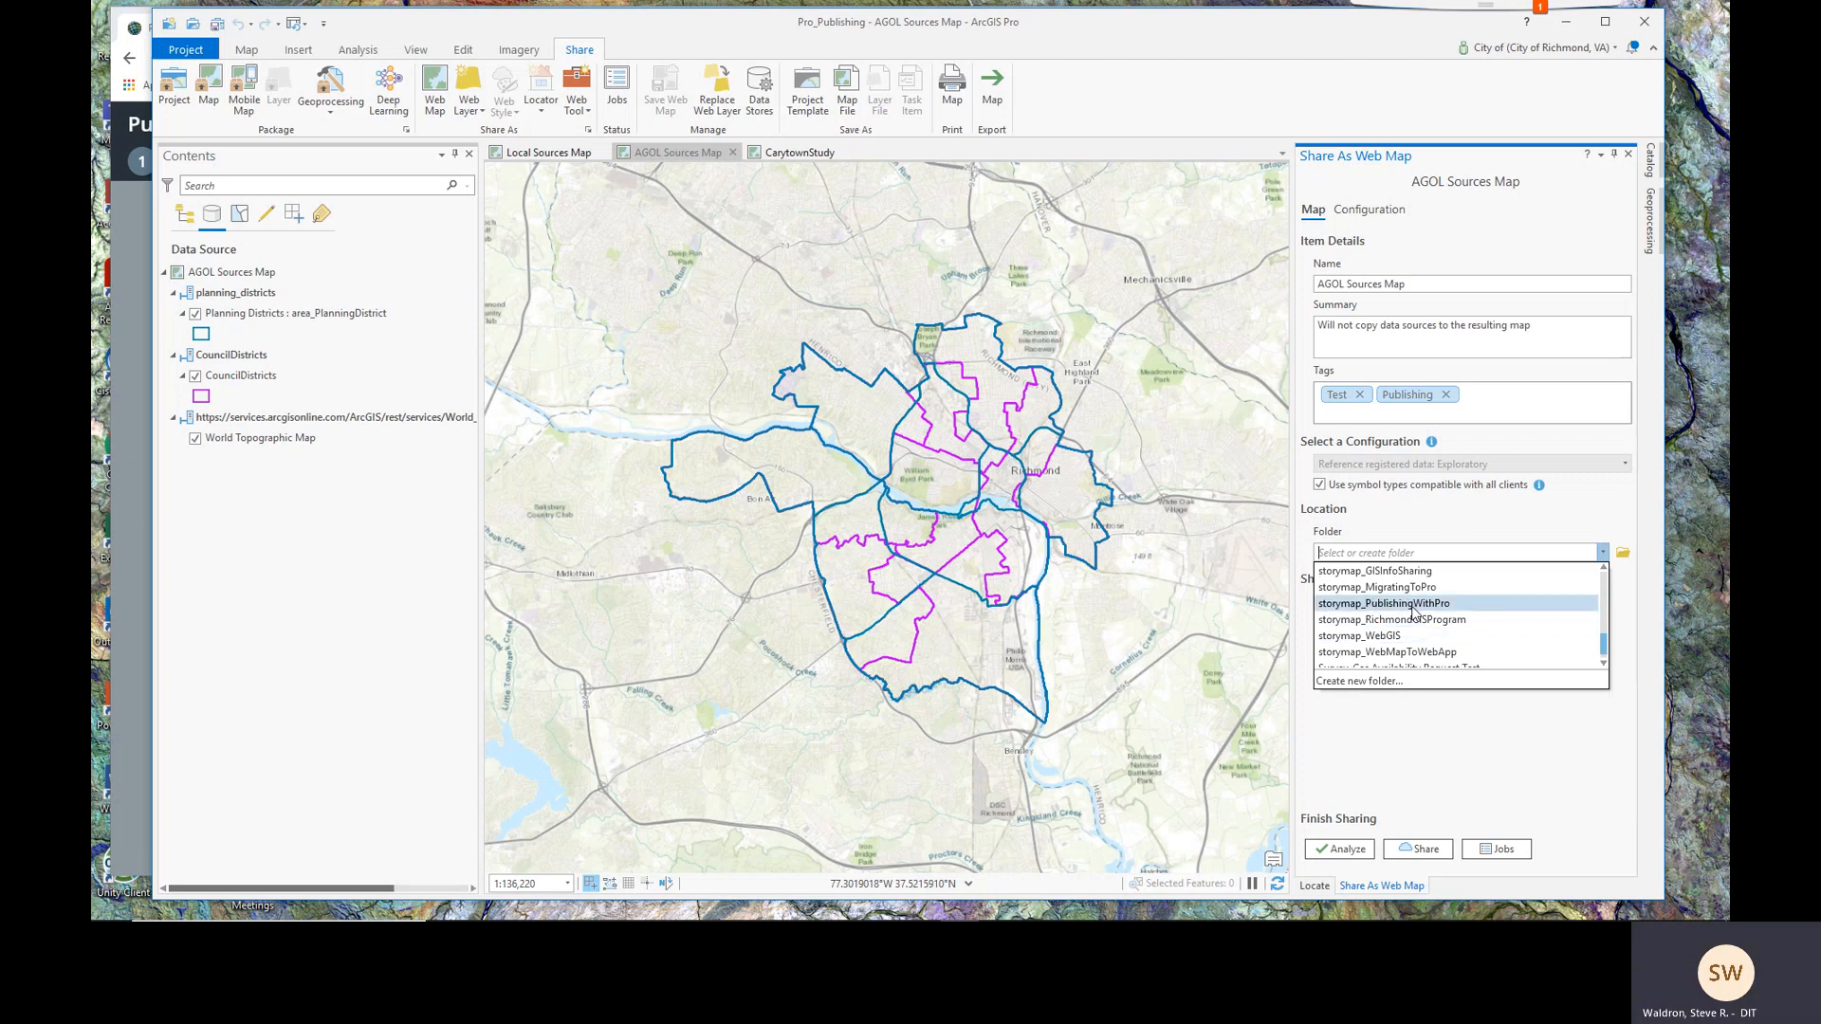
{"action": "left_click", "coordinate": [1413, 604]}
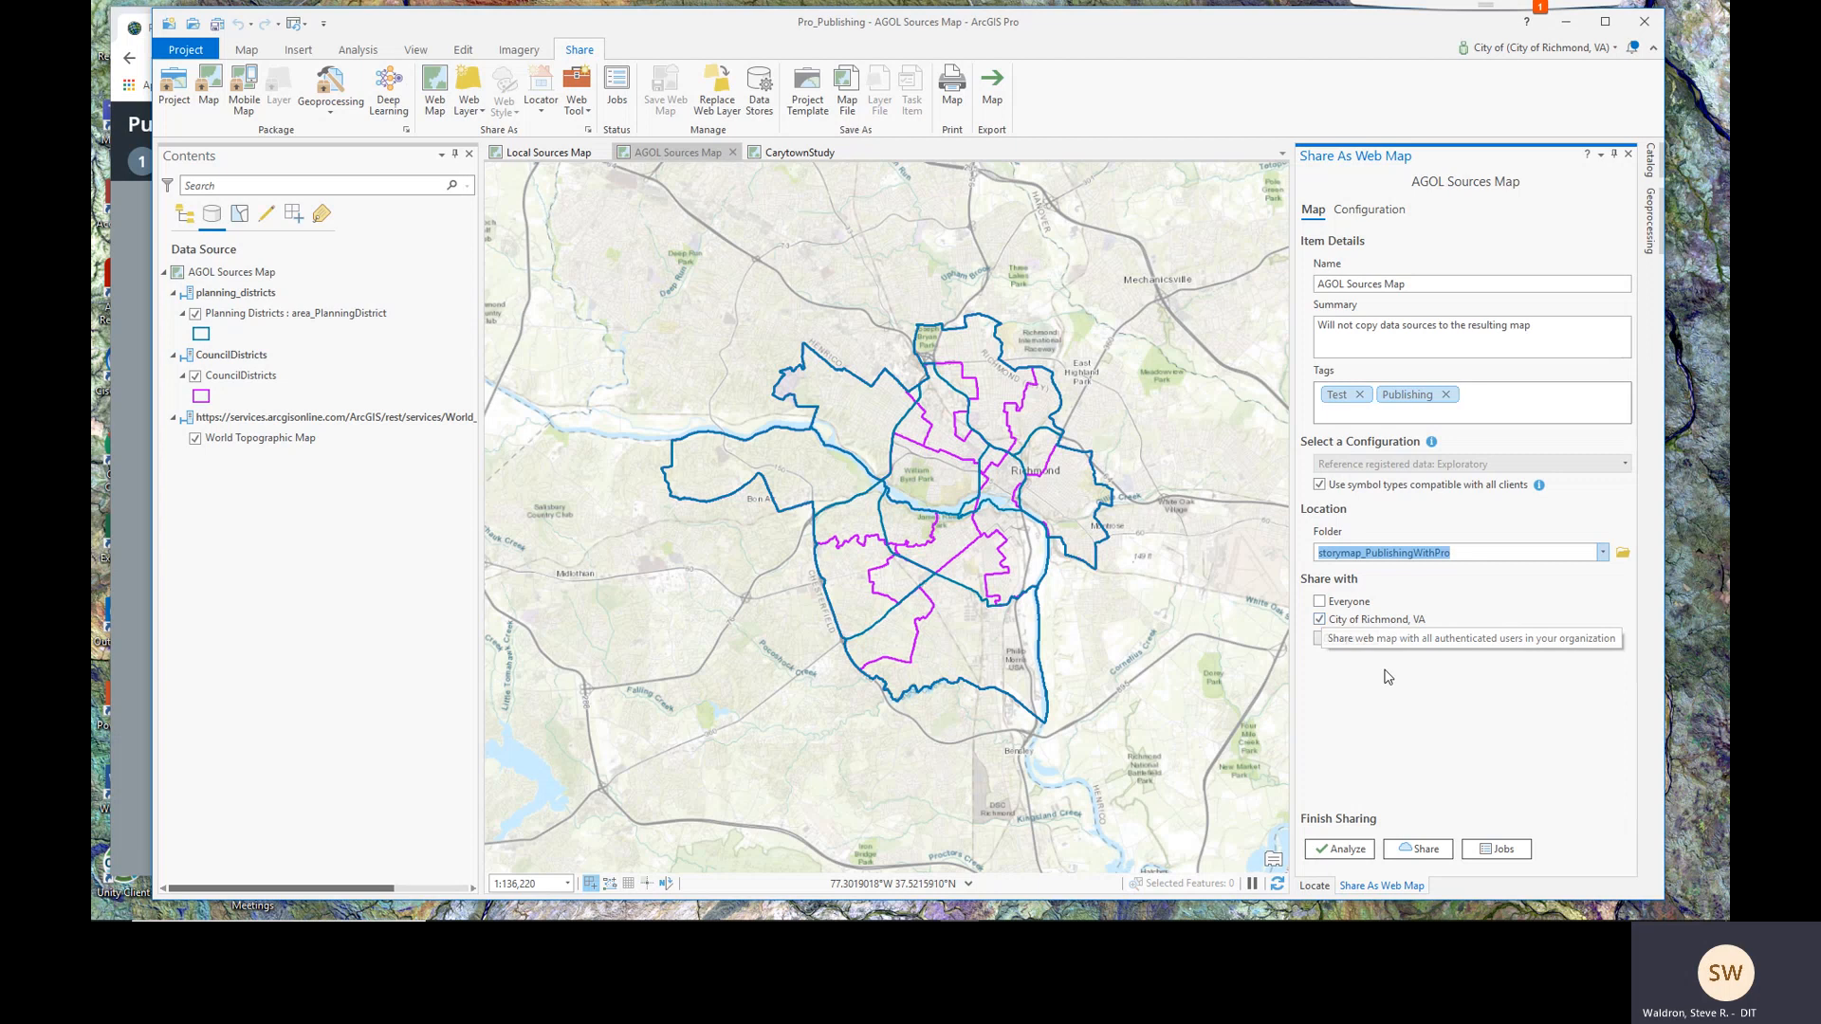
Step: Analyze the AGOL Sources Map, resolve error 00230 by updating the map to use the basemap's coordinate system, and share the web map
{"action": "left_click", "coordinate": [1347, 849]}
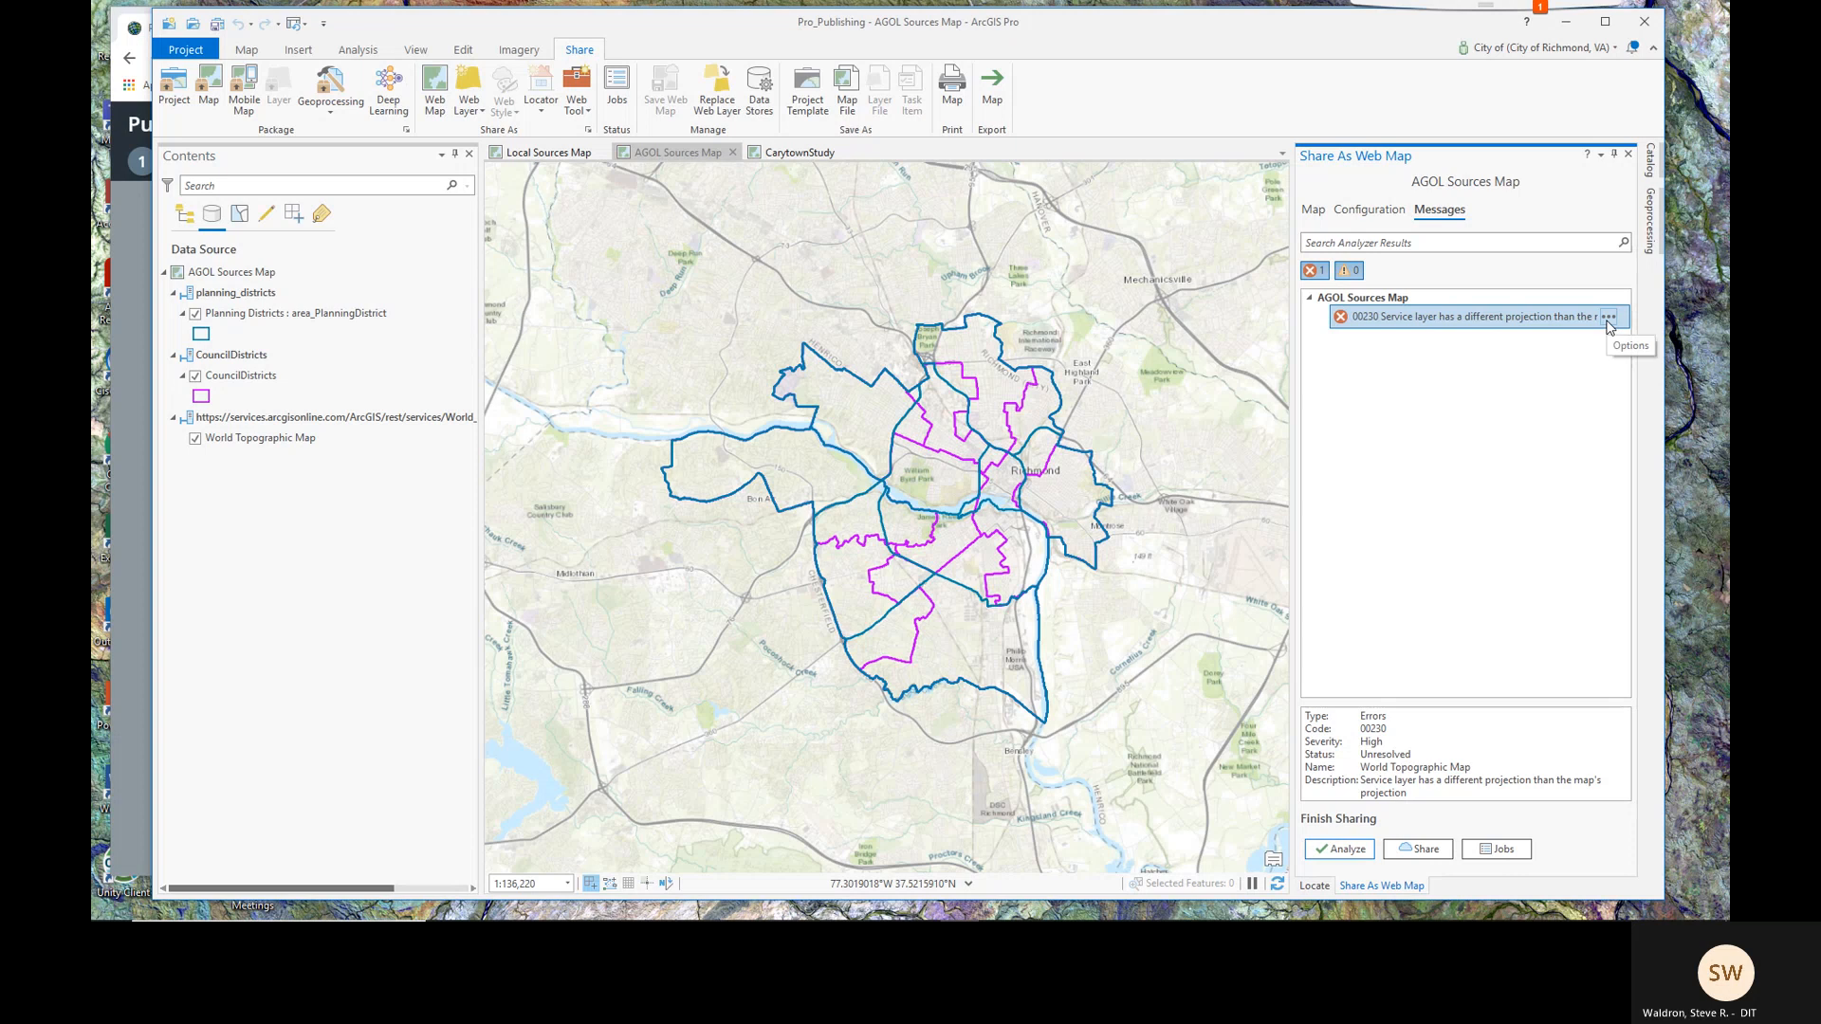
{"action": "right_click", "coordinate": [1609, 321]}
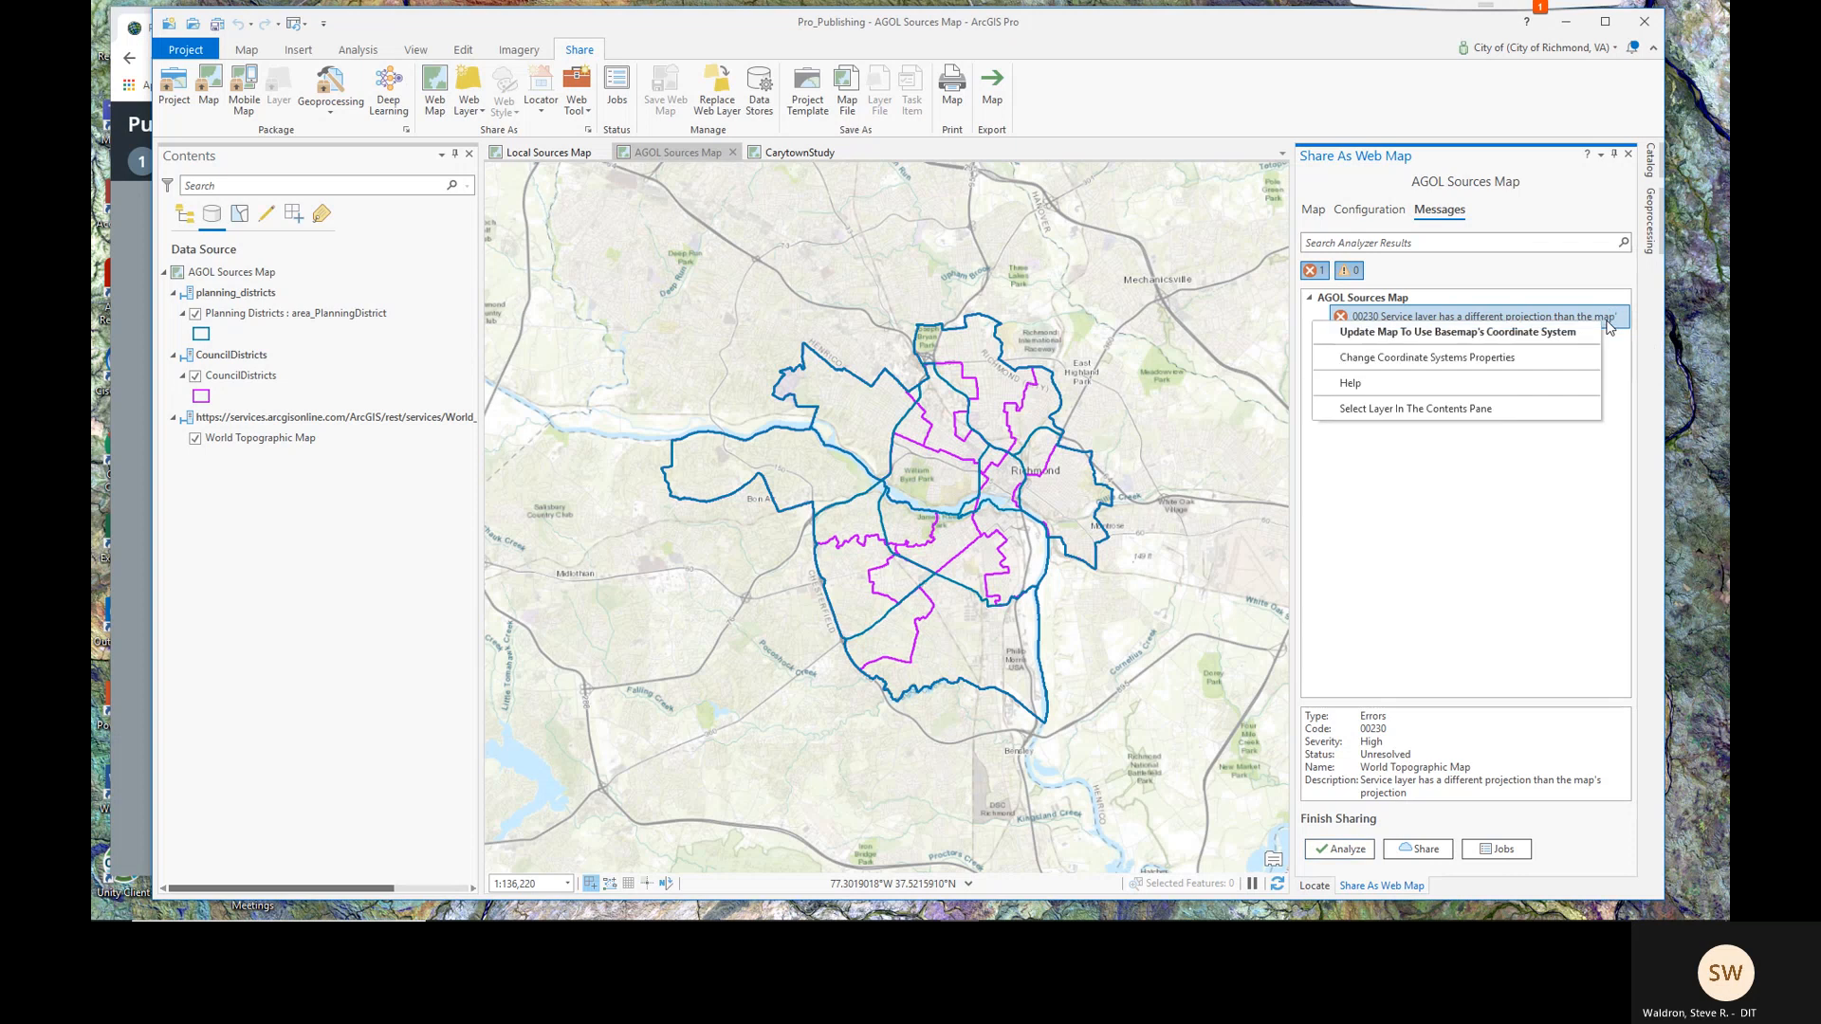
{"action": "left_click", "coordinate": [1535, 338]}
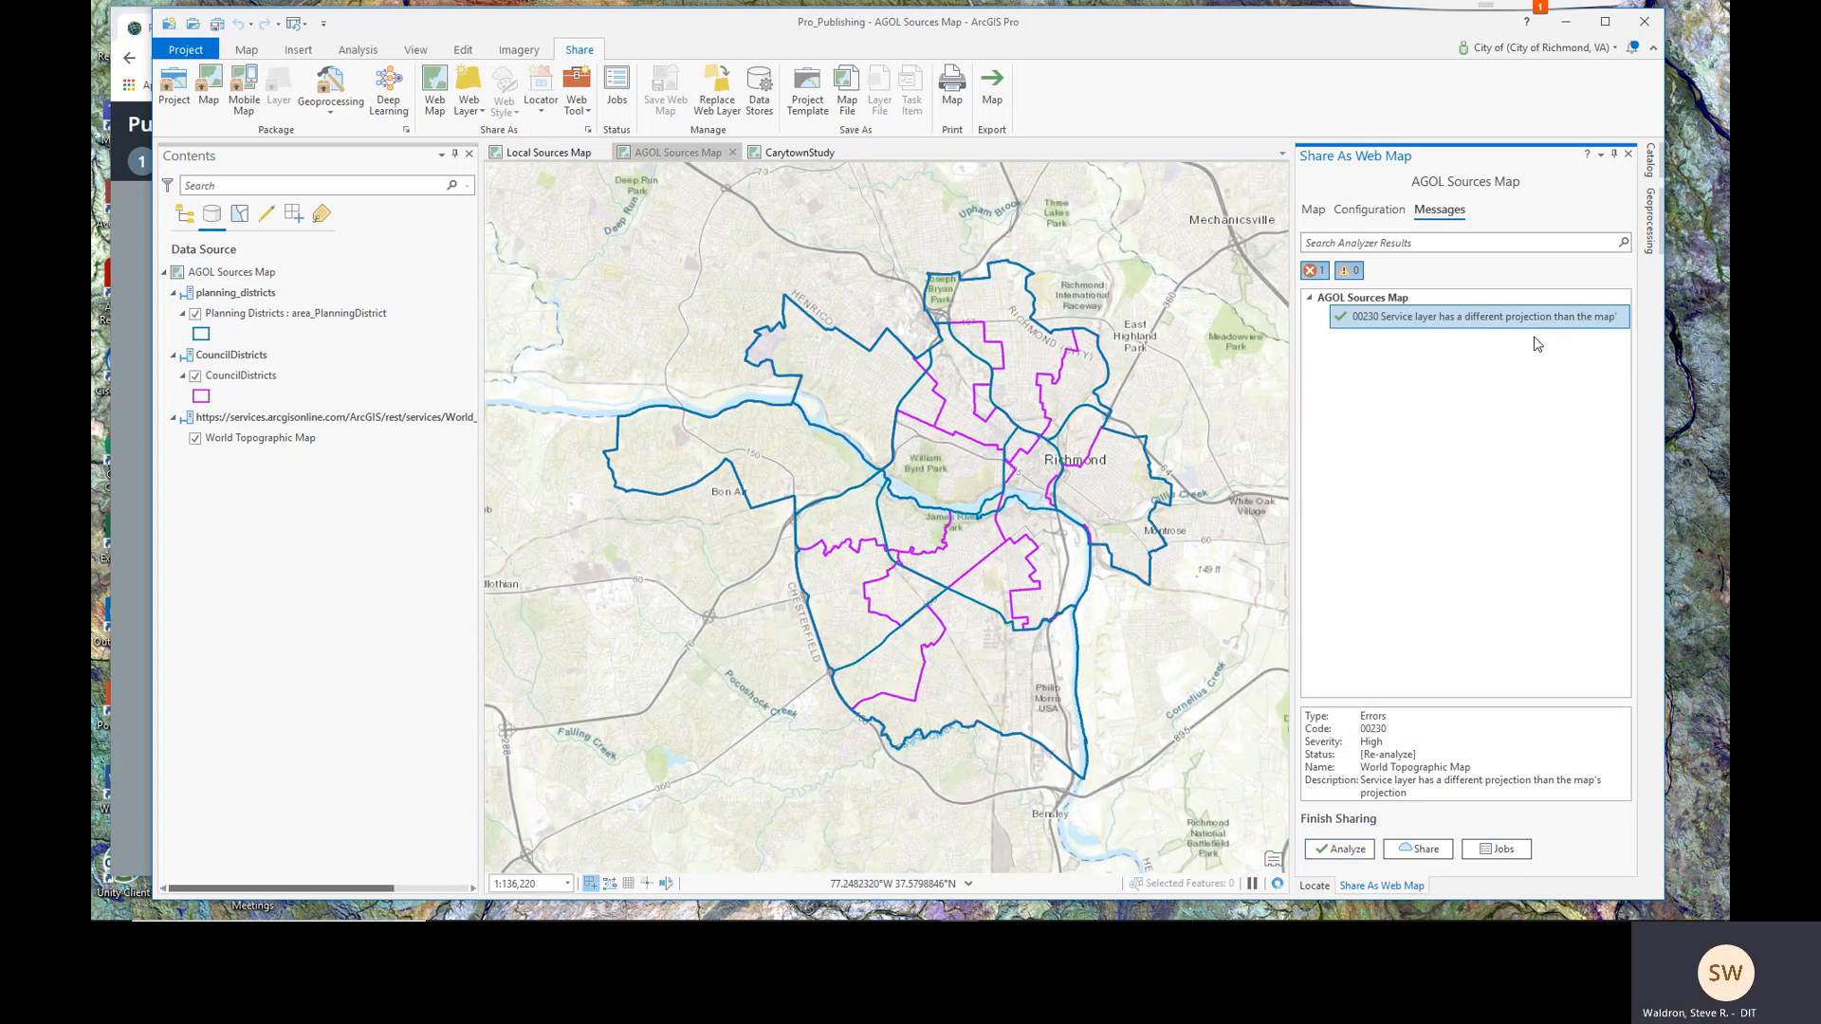
{"action": "left_click", "coordinate": [1422, 849]}
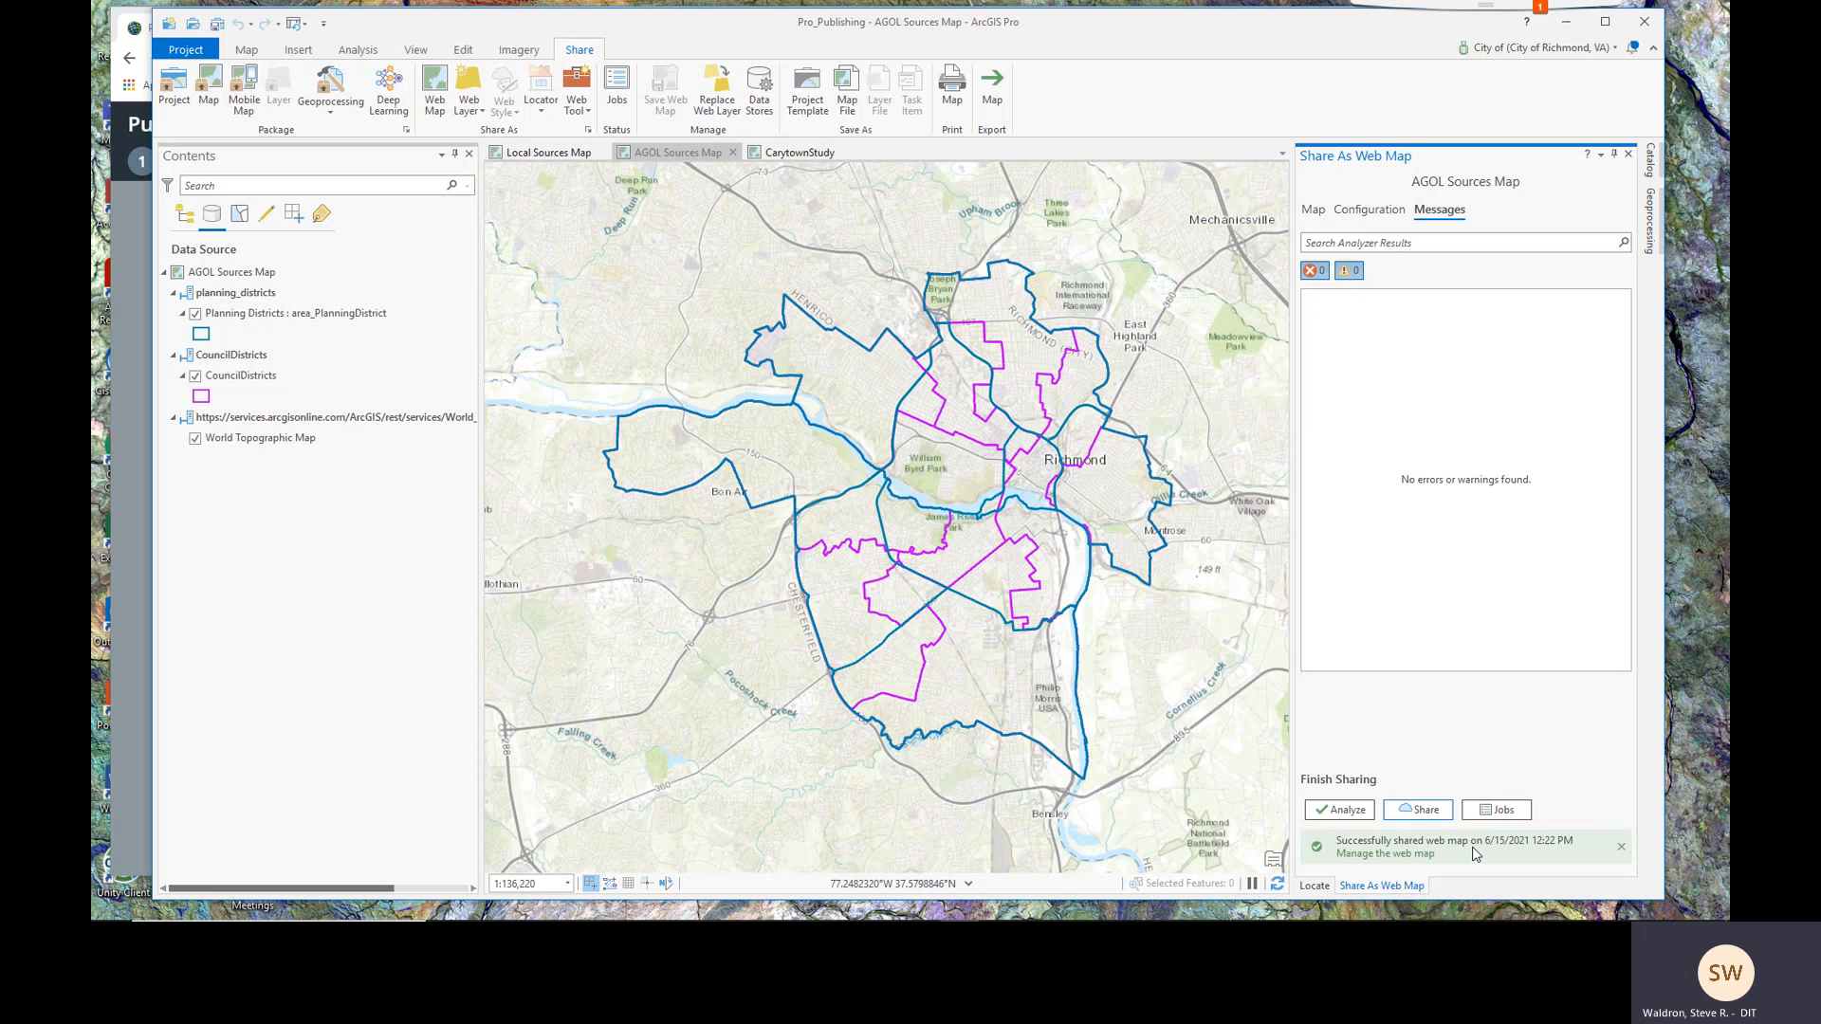
Step: Switch to the browser story map, open the AGOL Sources Map item from page 8, and examine its layers in Map Viewer Classic
{"action": "left_click", "coordinate": [129, 294]}
{"action": "left_click", "coordinate": [417, 166]}
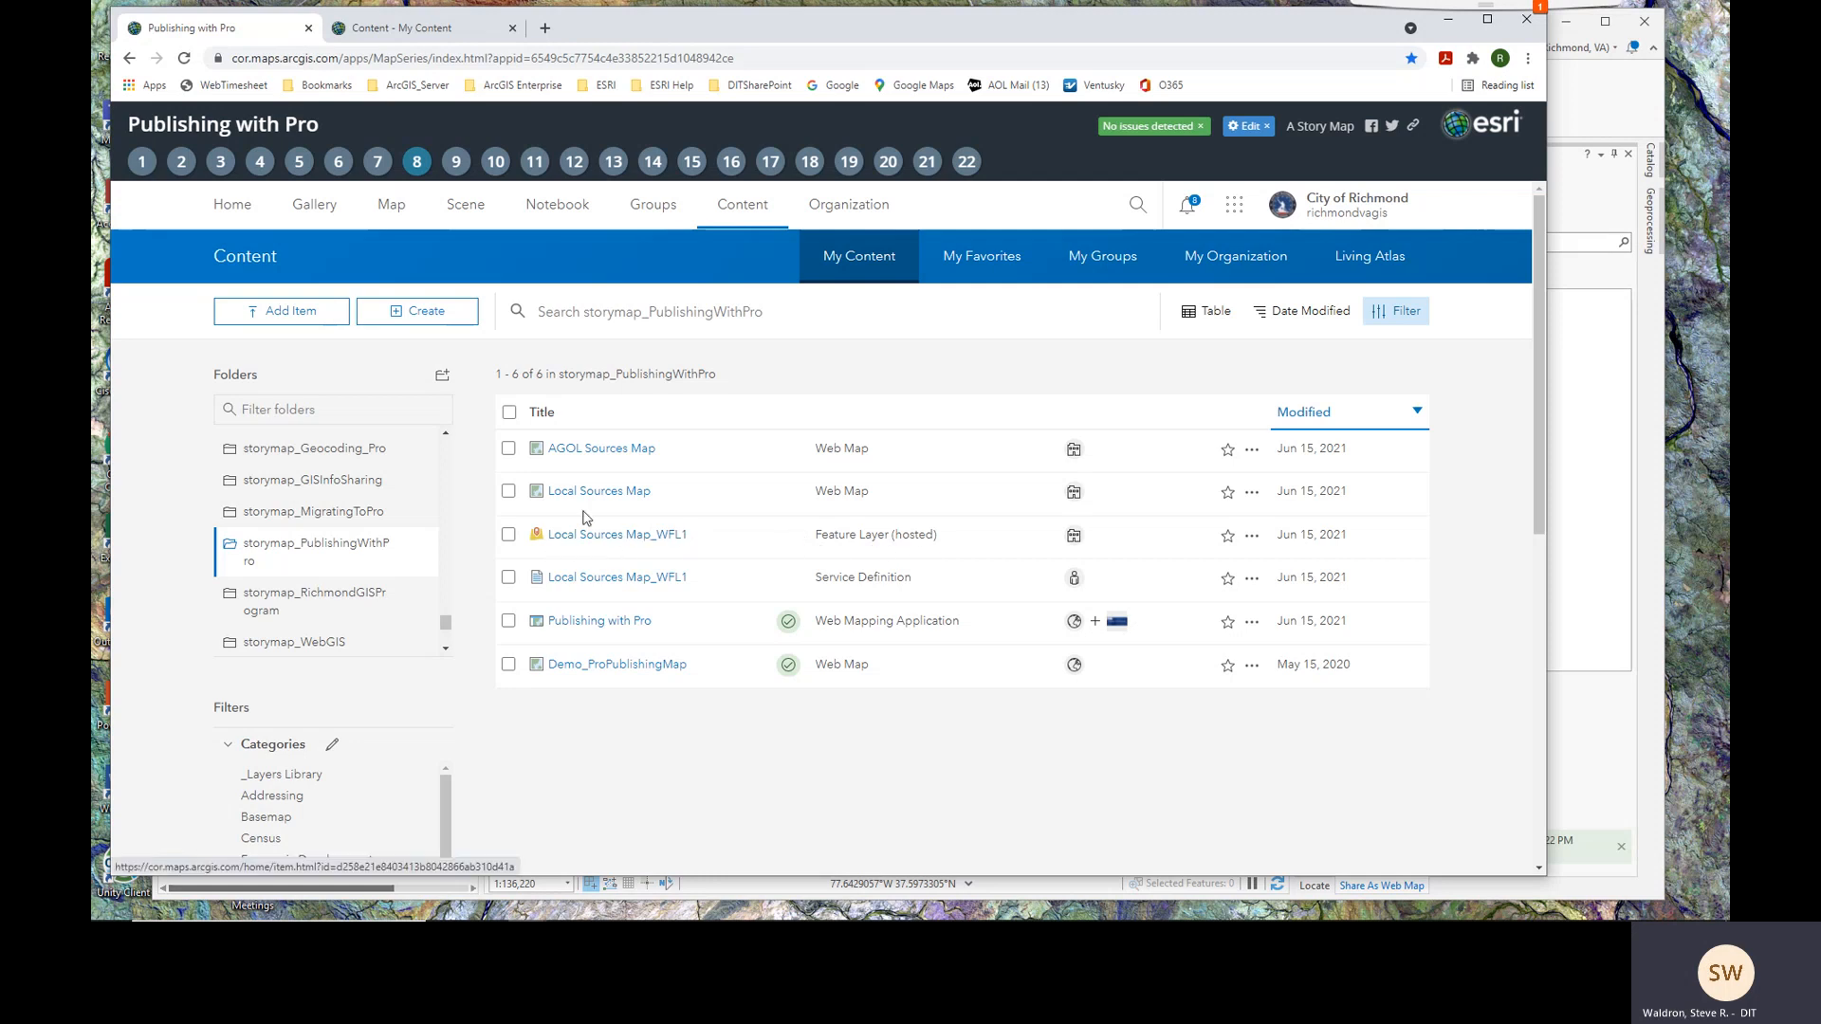
{"action": "left_click", "coordinate": [592, 453]}
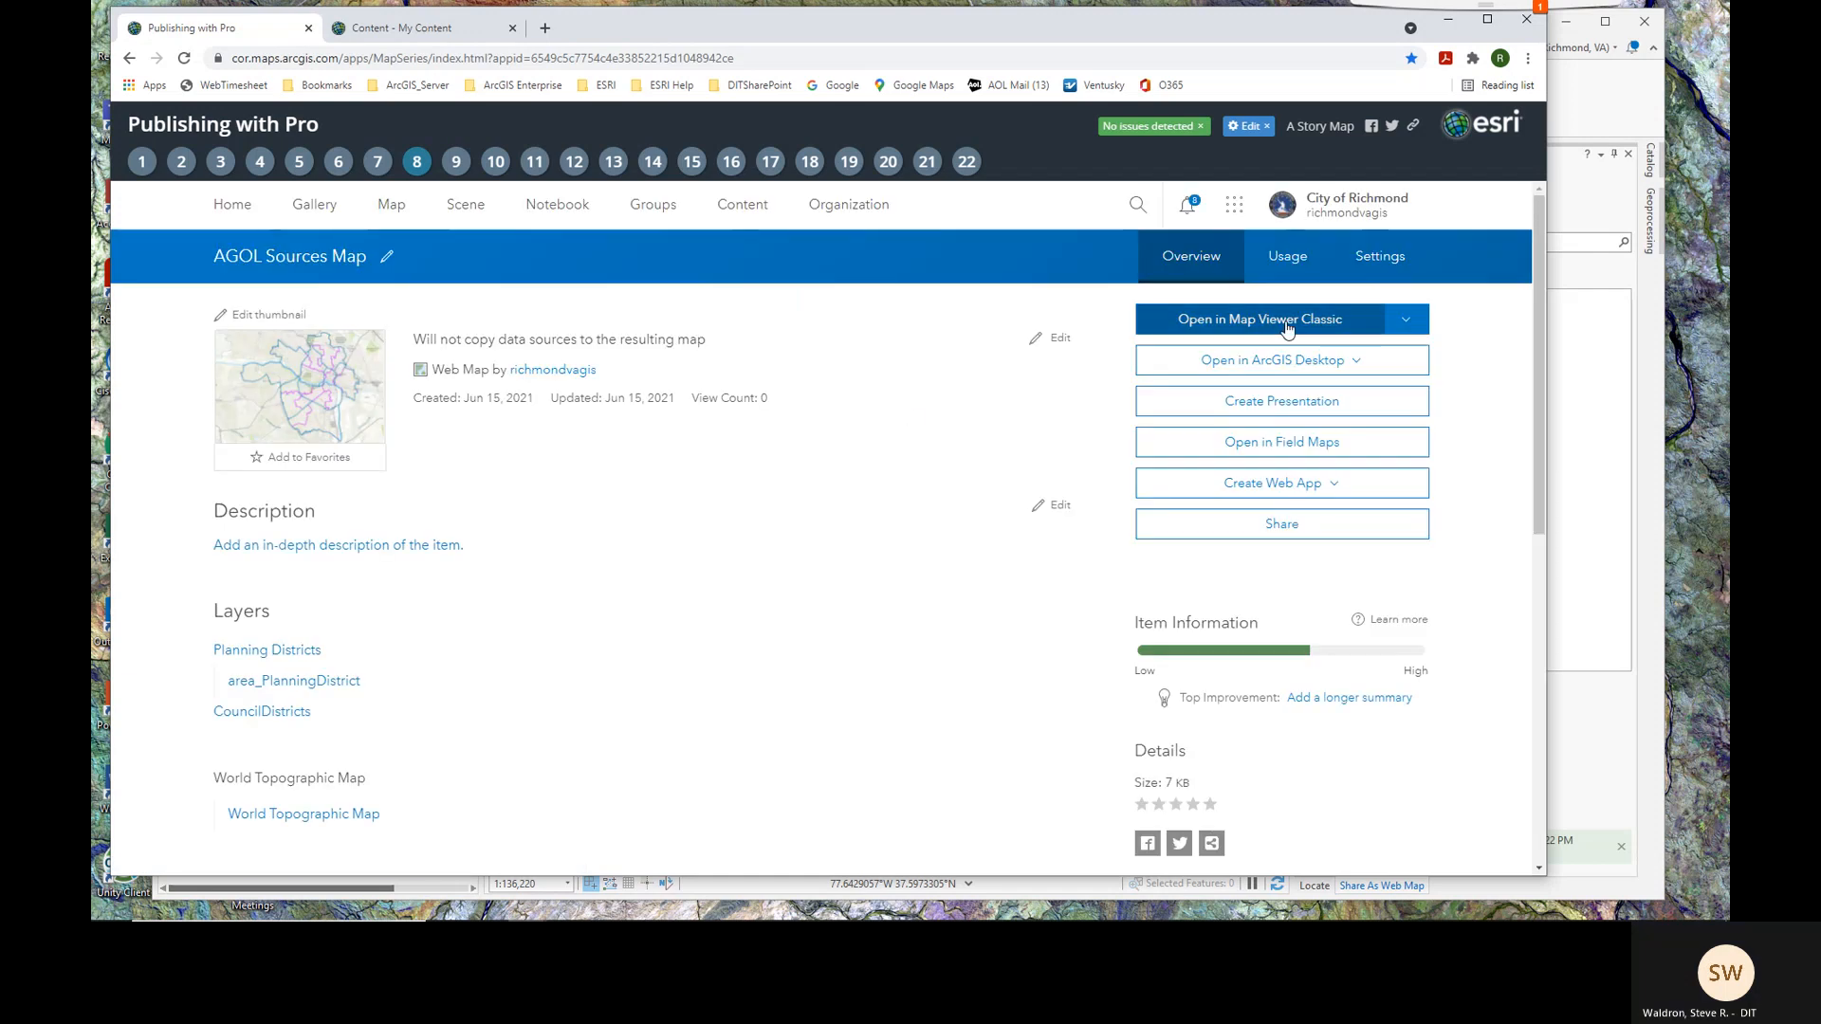
{"action": "left_click", "coordinate": [1286, 322]}
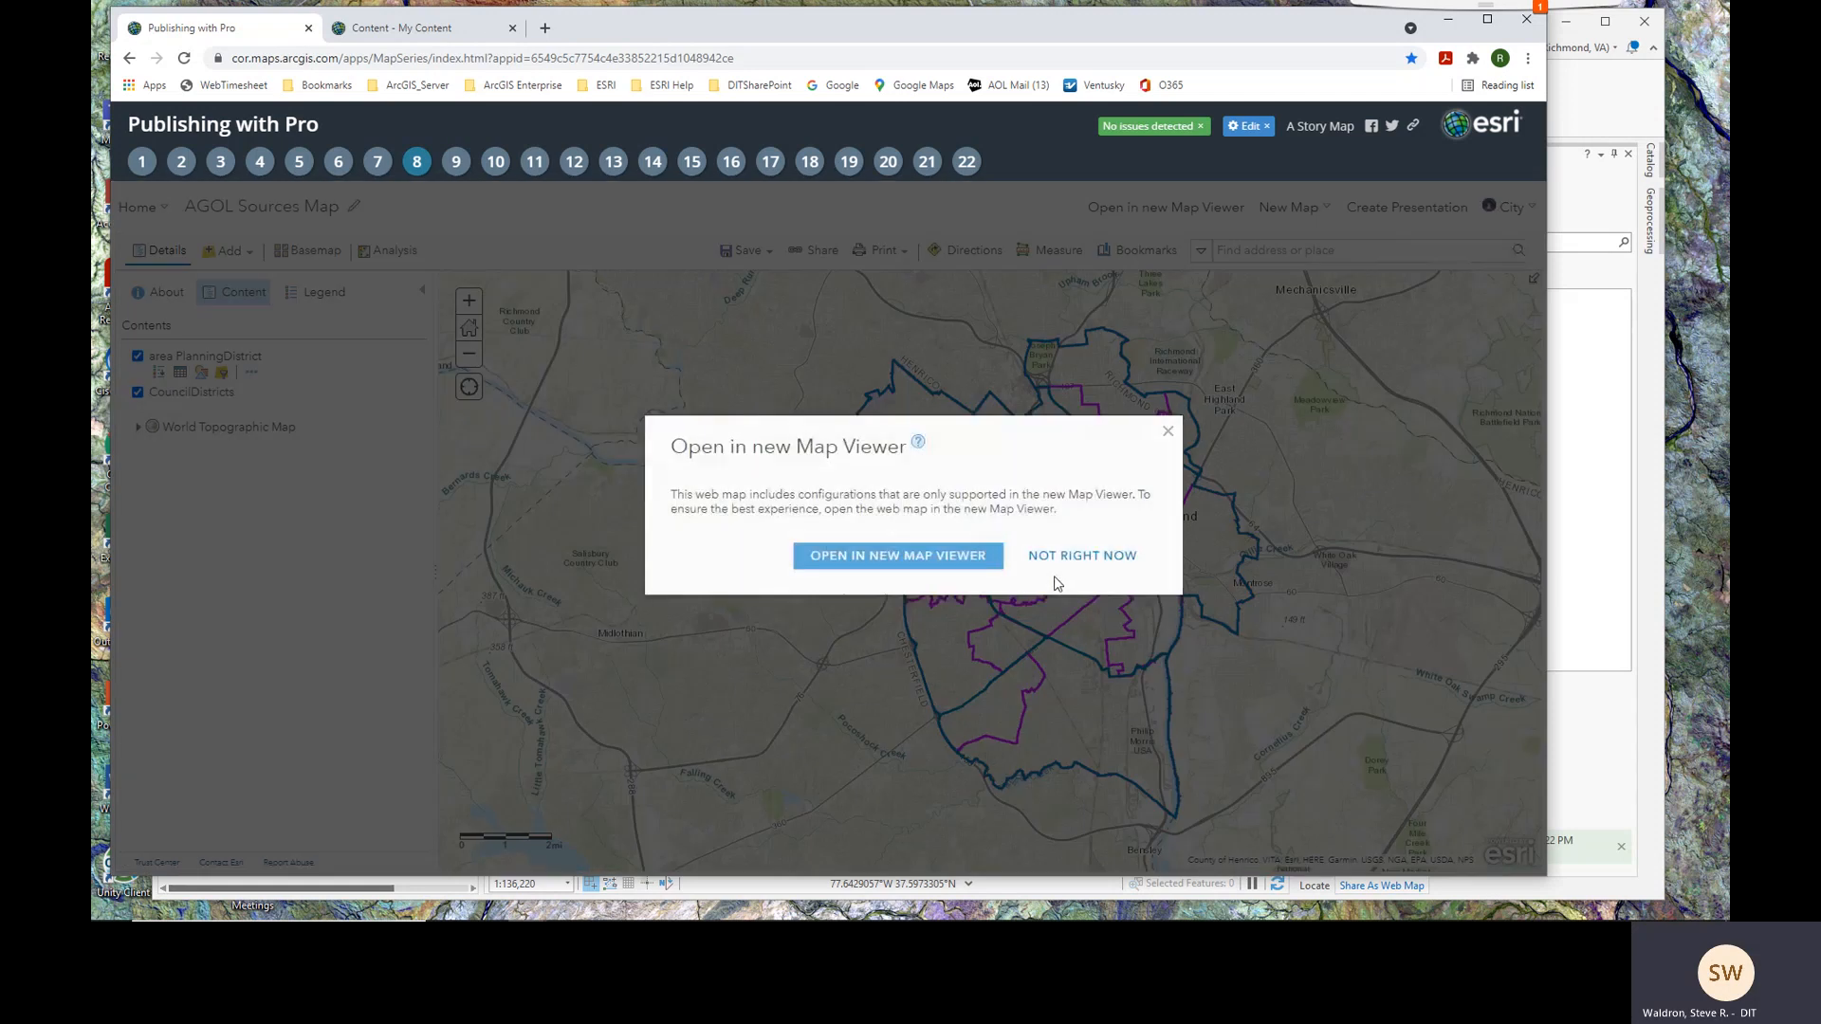
{"action": "left_click", "coordinate": [1106, 557]}
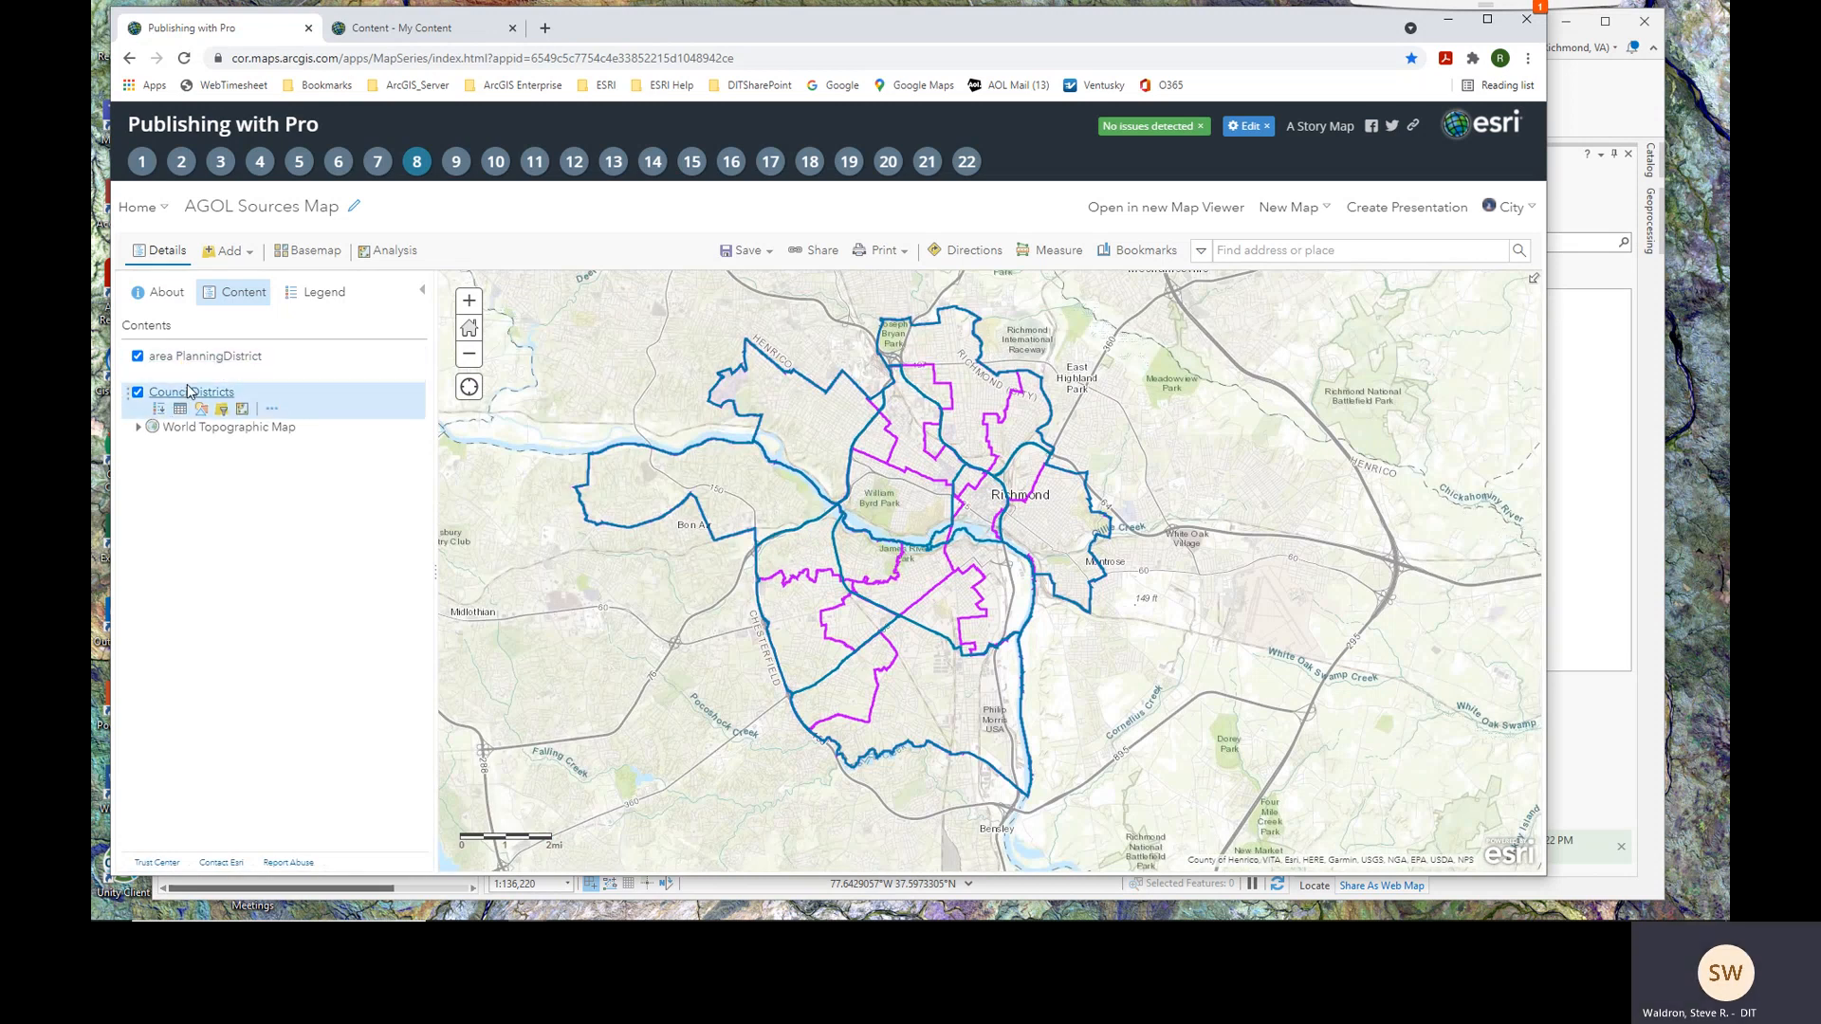
{"action": "left_click_drag", "start_coordinate": [866, 517], "coordinate": [864, 533]}
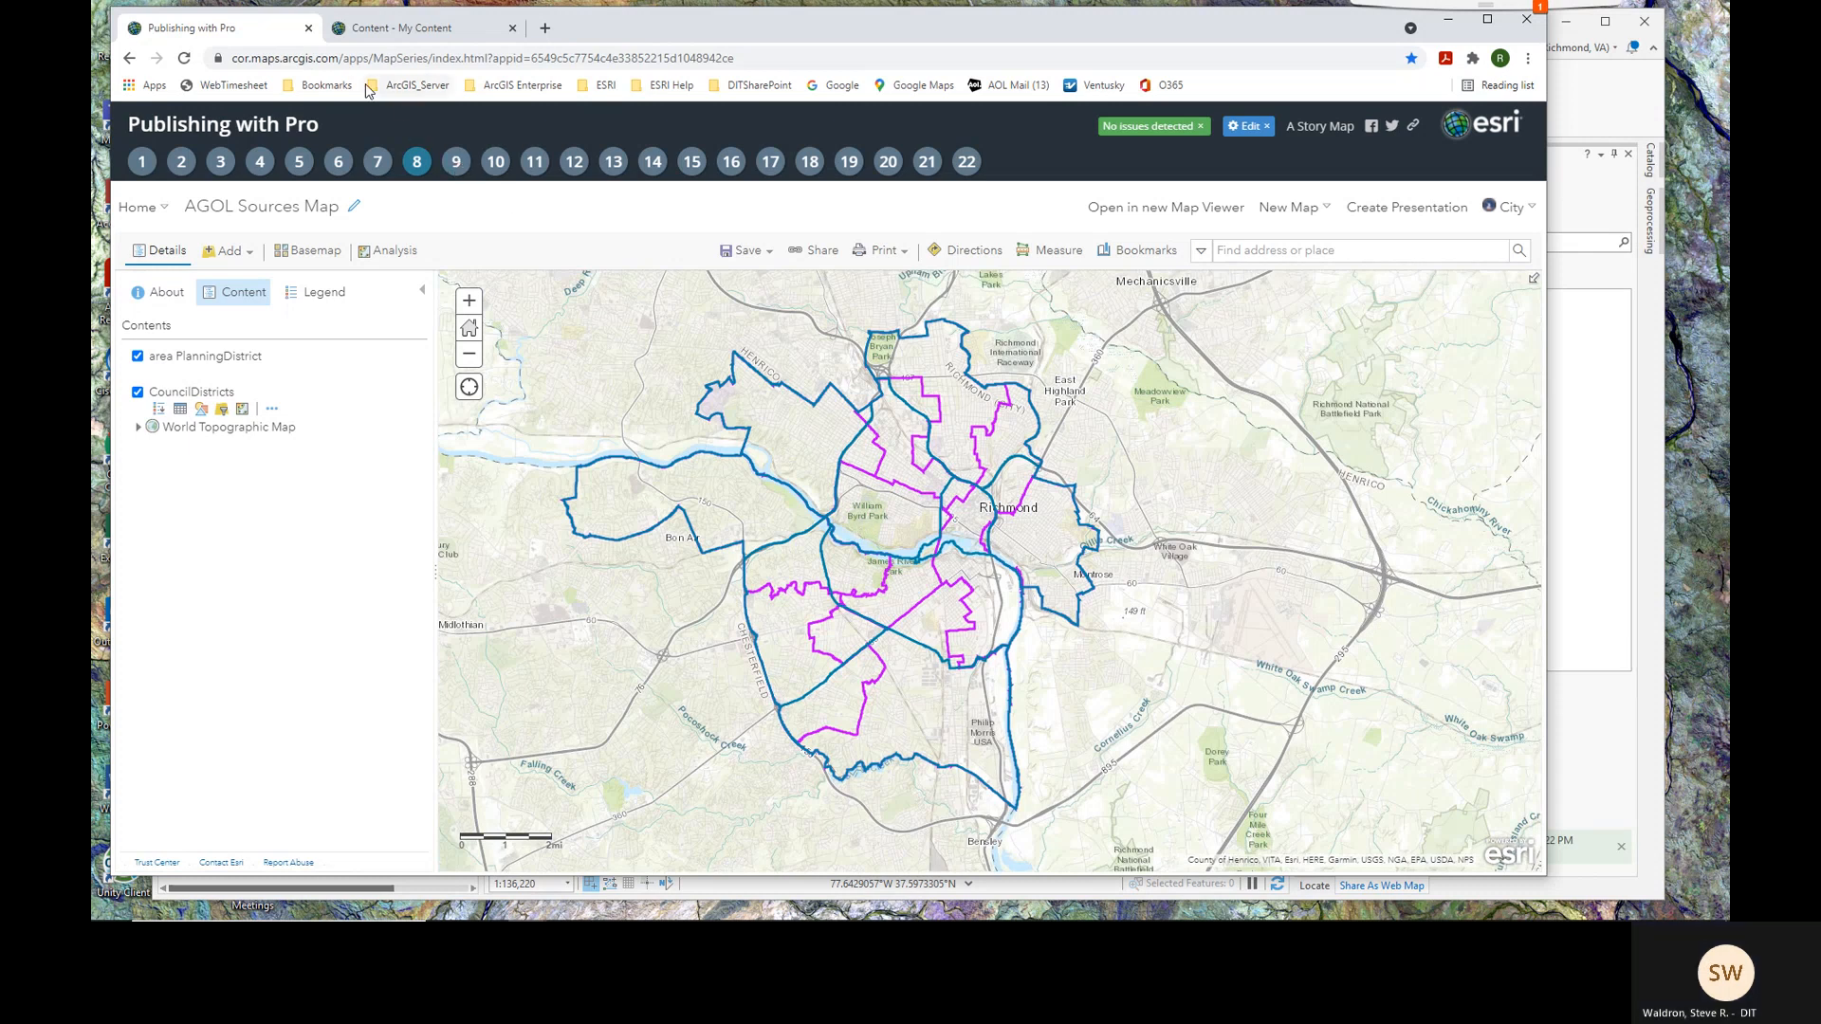
Step: Review story map pages 11 and 12 on publishing a single layer as a web layer
{"action": "left_click", "coordinate": [534, 162]}
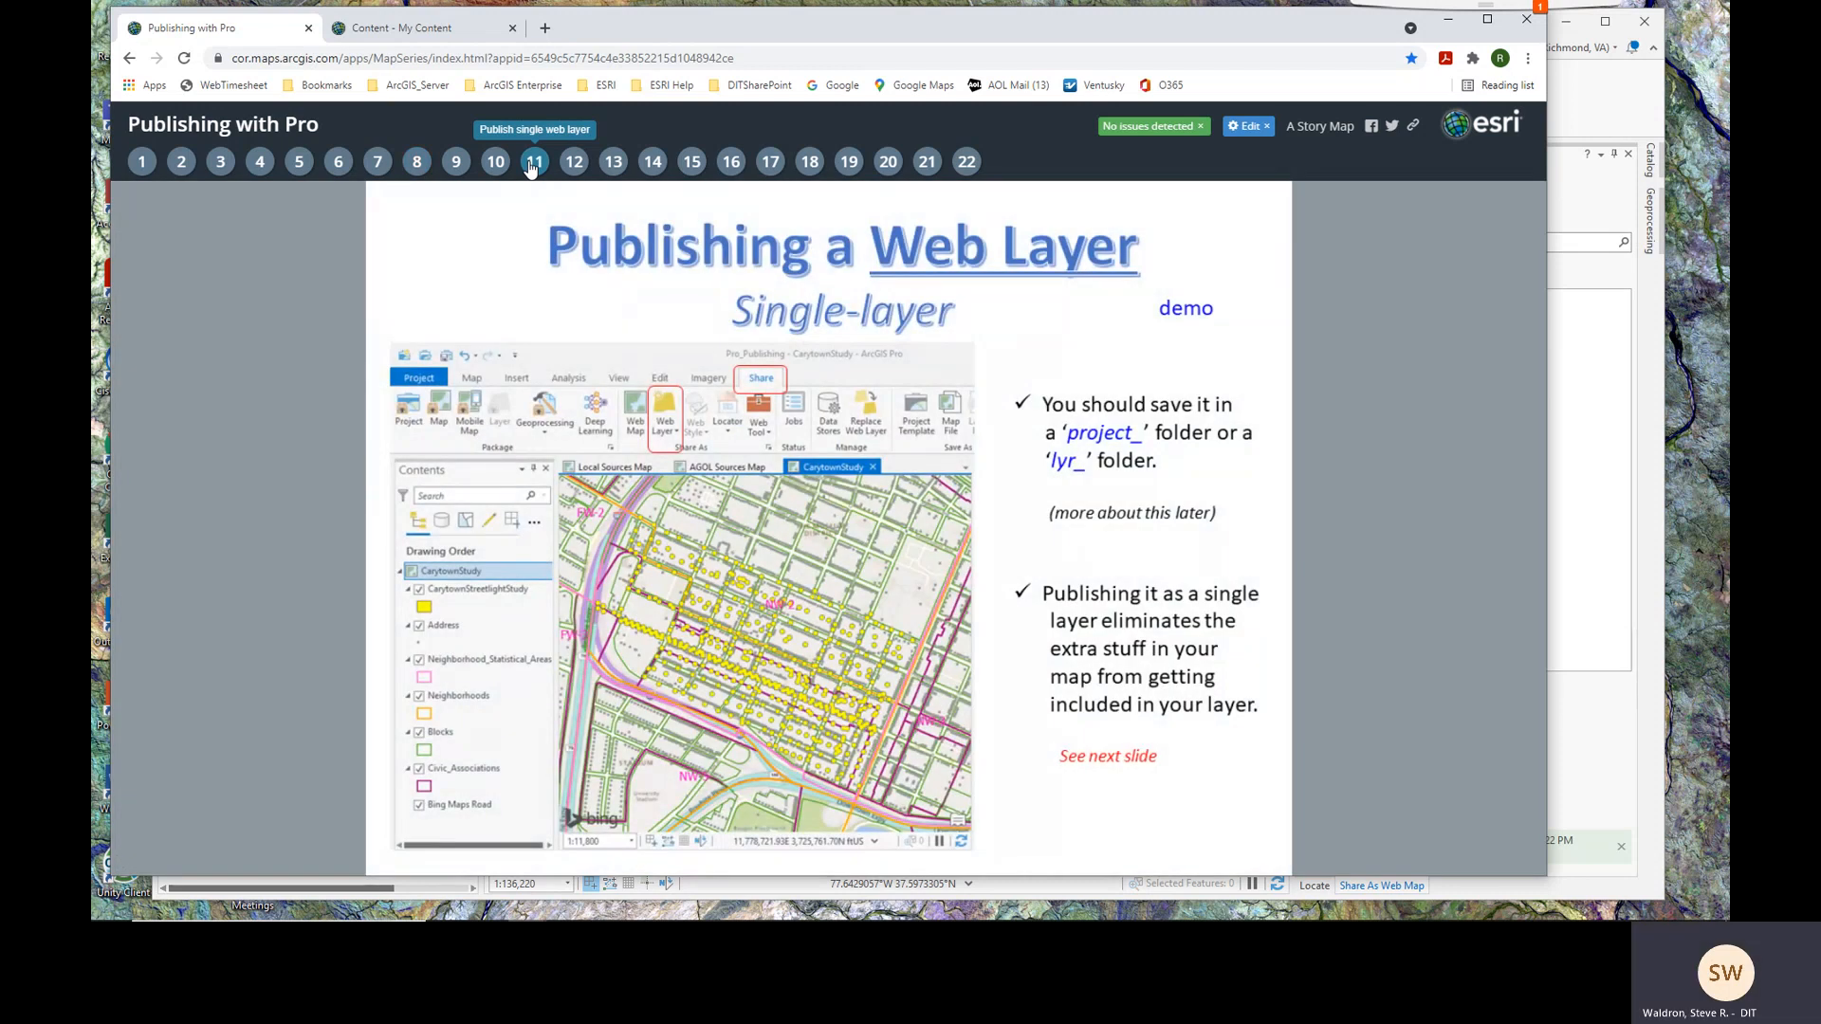
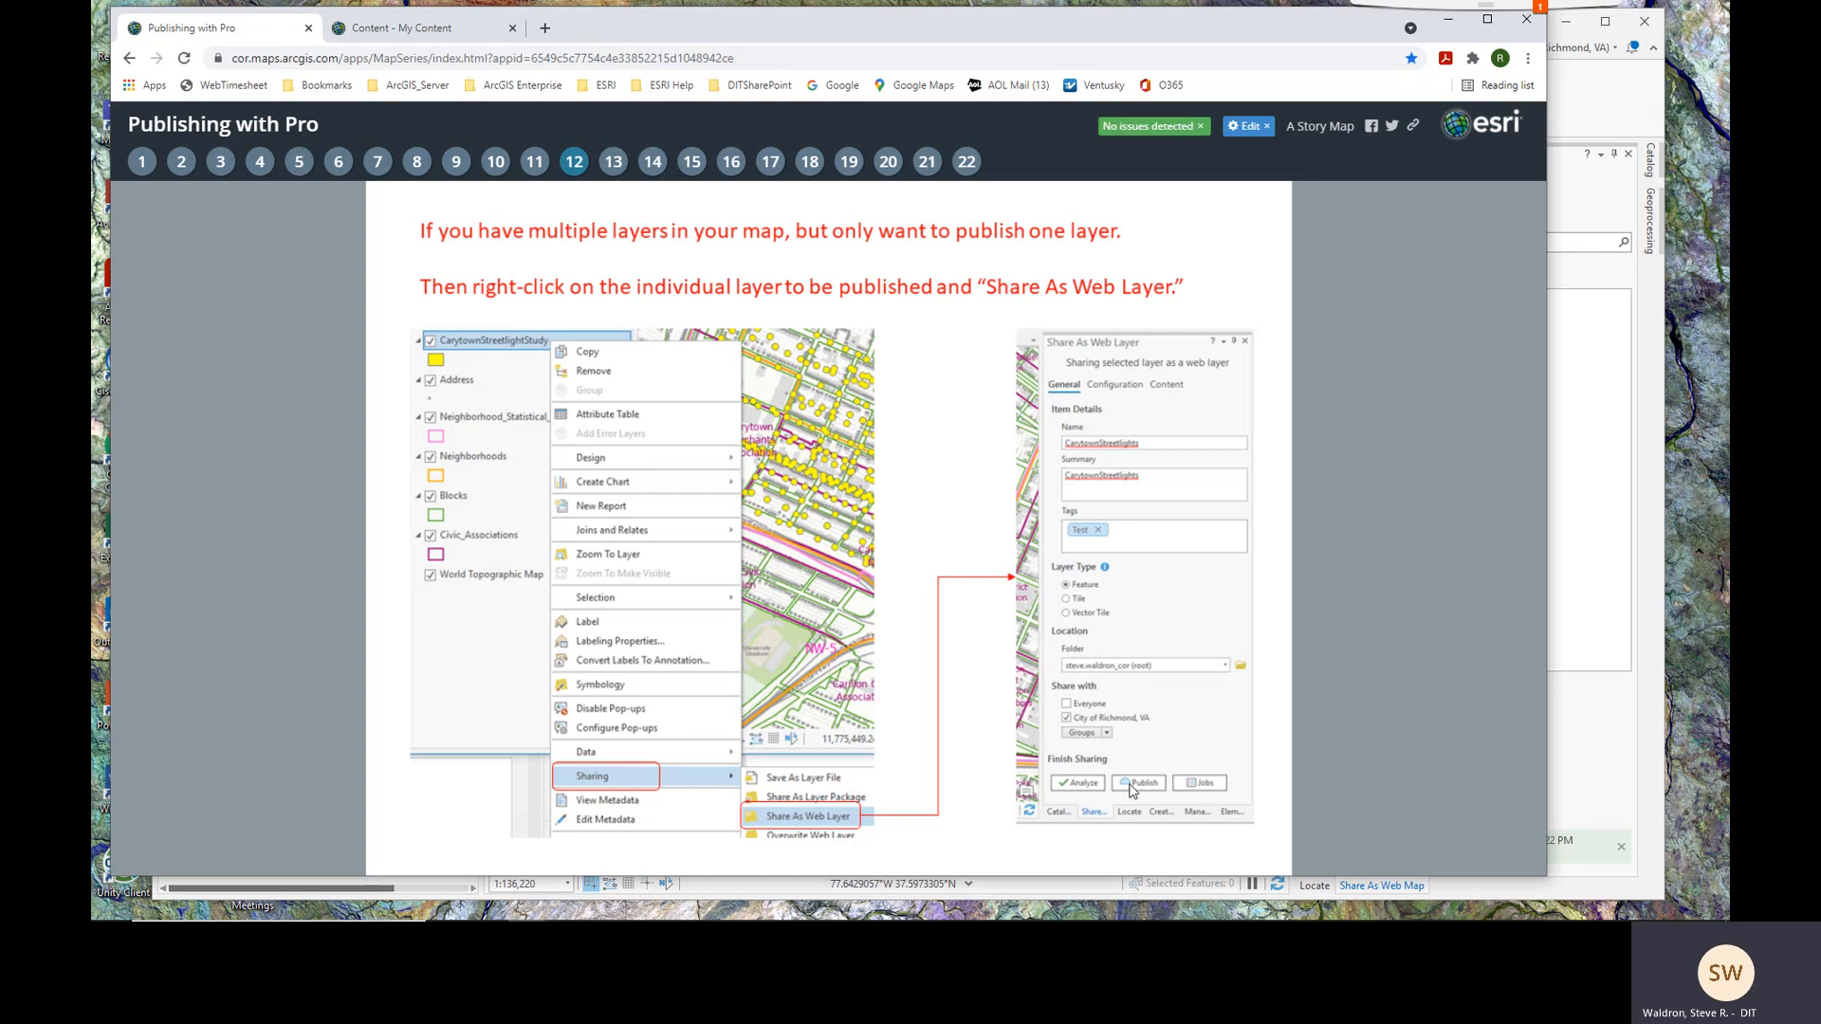
{"action": "left_click", "coordinate": [613, 165]}
{"action": "left_click", "coordinate": [575, 165]}
Step: Switch to ArcGIS Pro, open the CarytownStudy map, and examine its streetlight points and surrounding layers at different scales
{"action": "left_click", "coordinate": [1609, 107]}
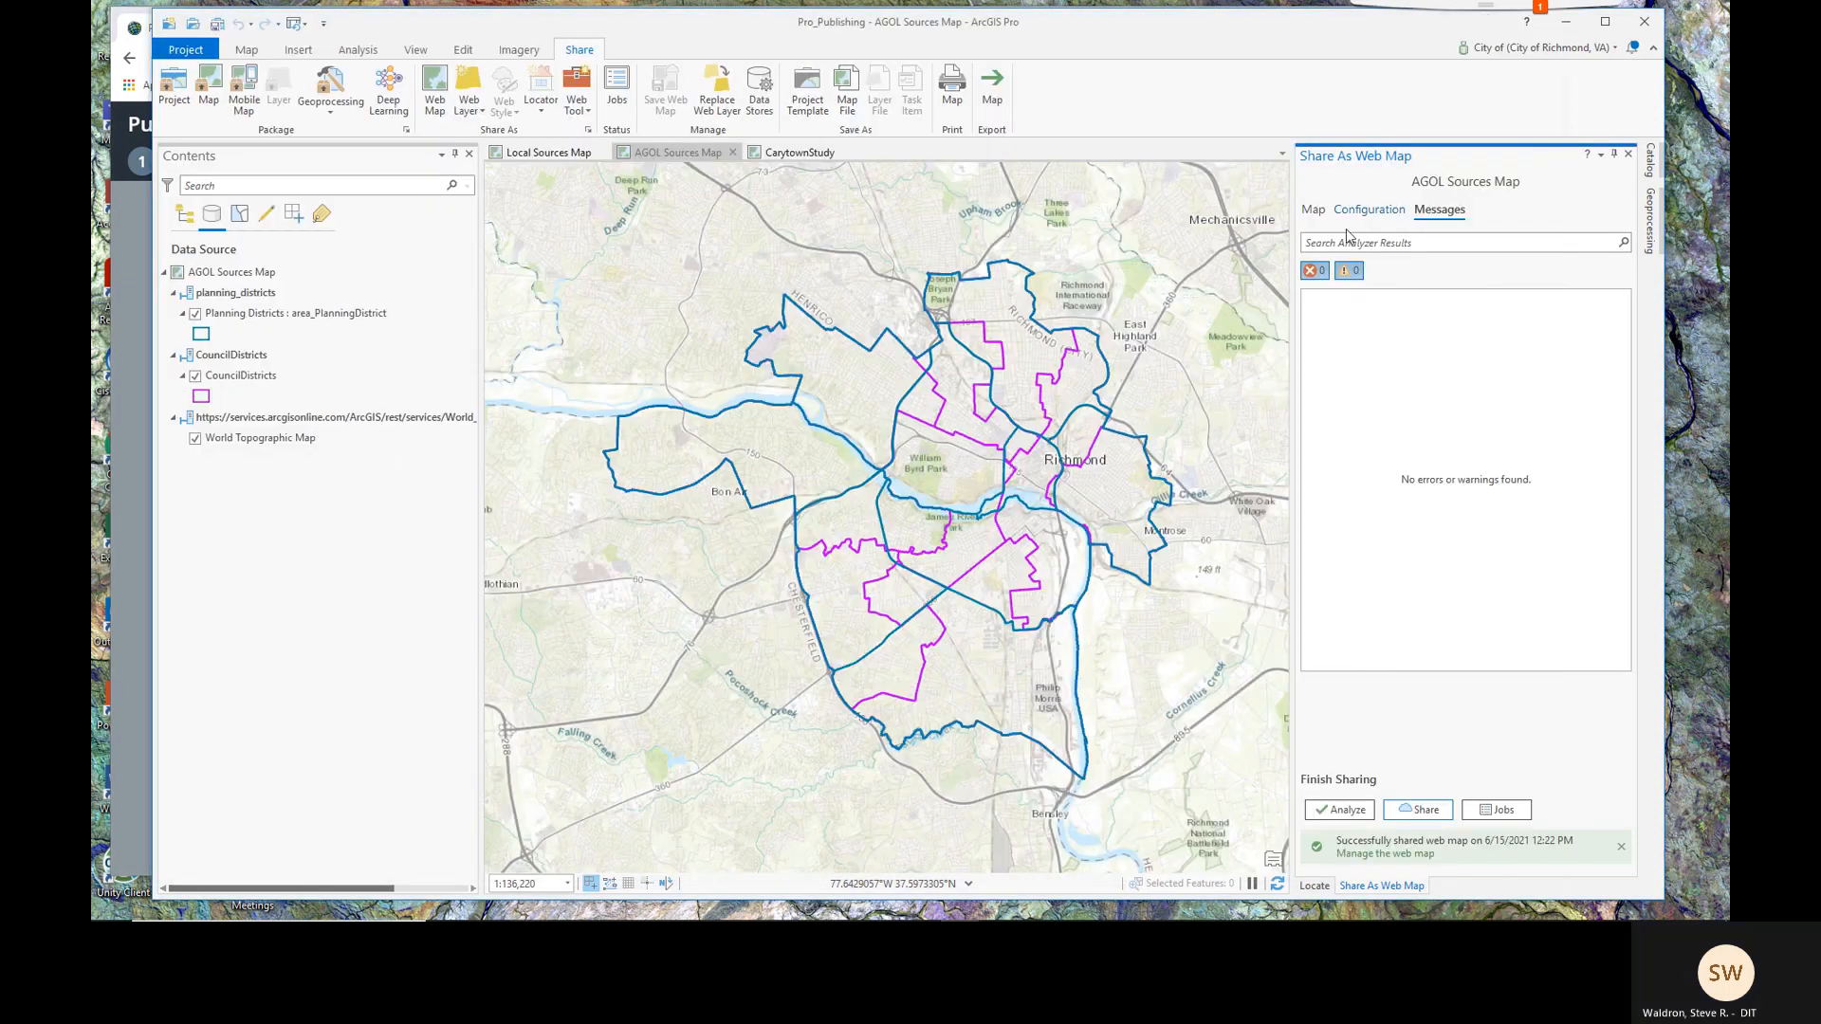
{"action": "left_click", "coordinate": [783, 157]}
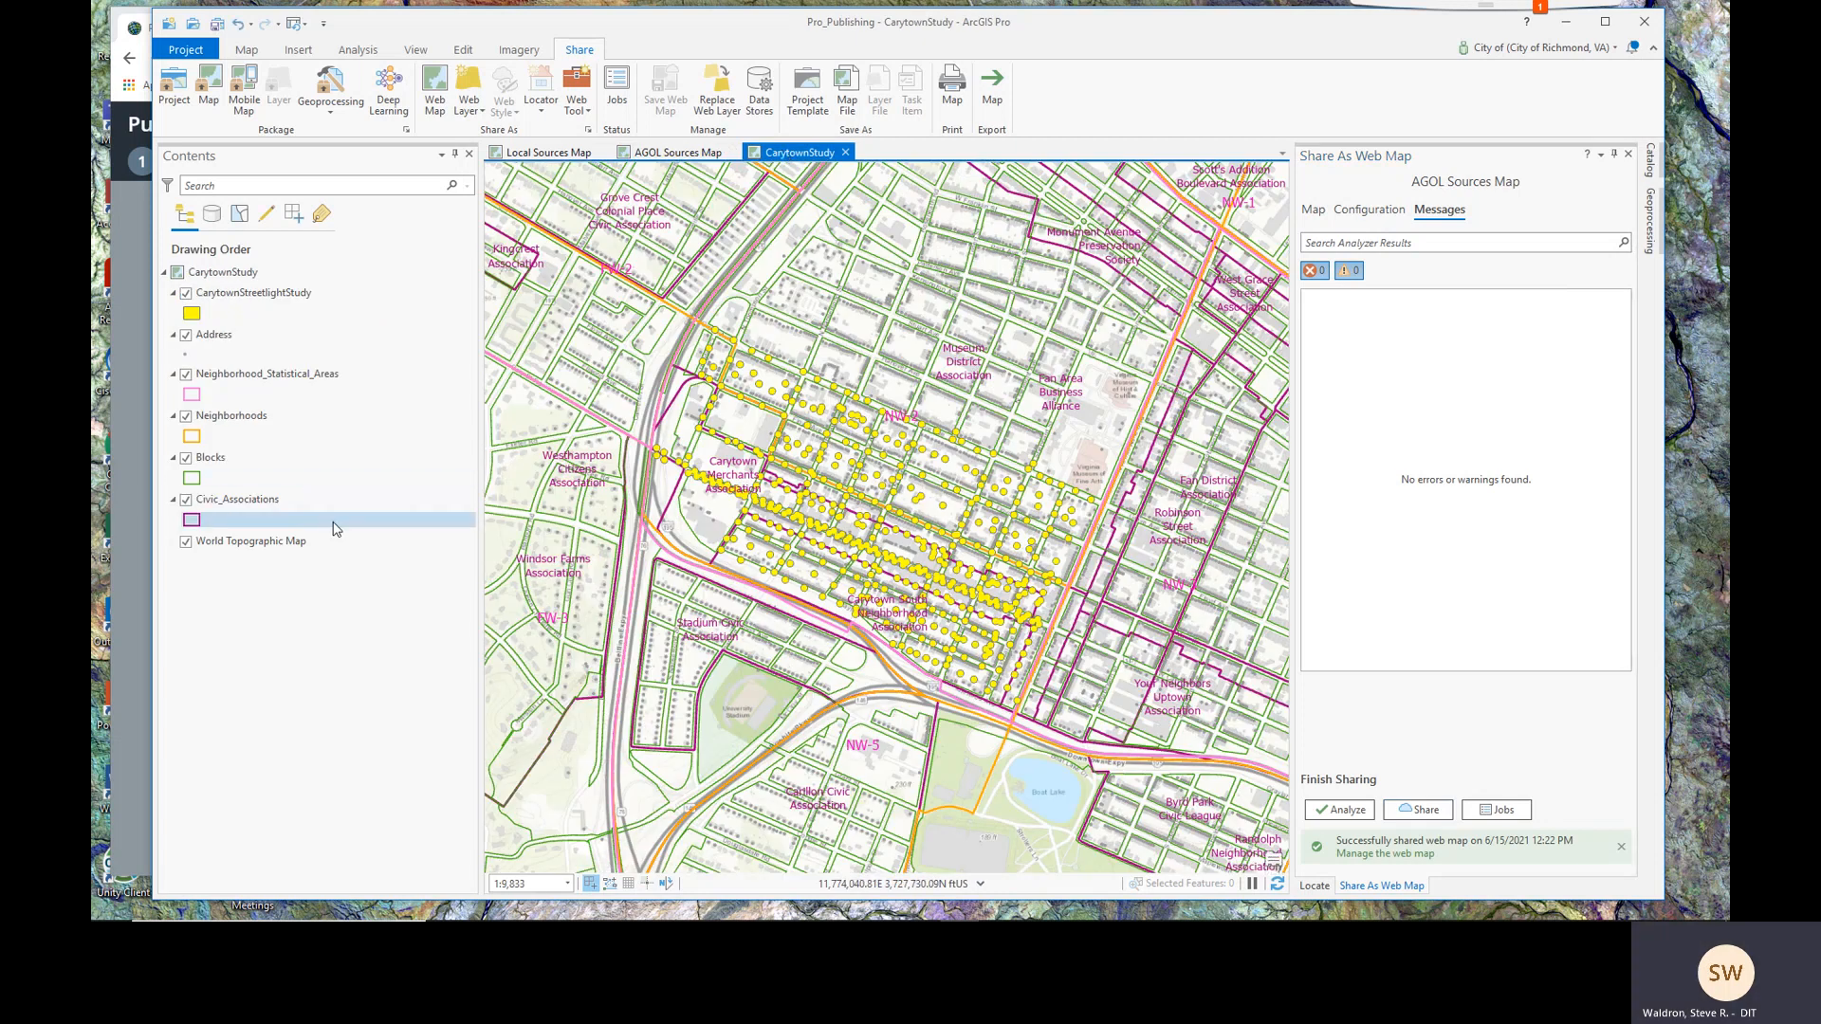
{"action": "scroll", "coordinate": [819, 513], "scroll_direction": "up", "scroll_amount": 5}
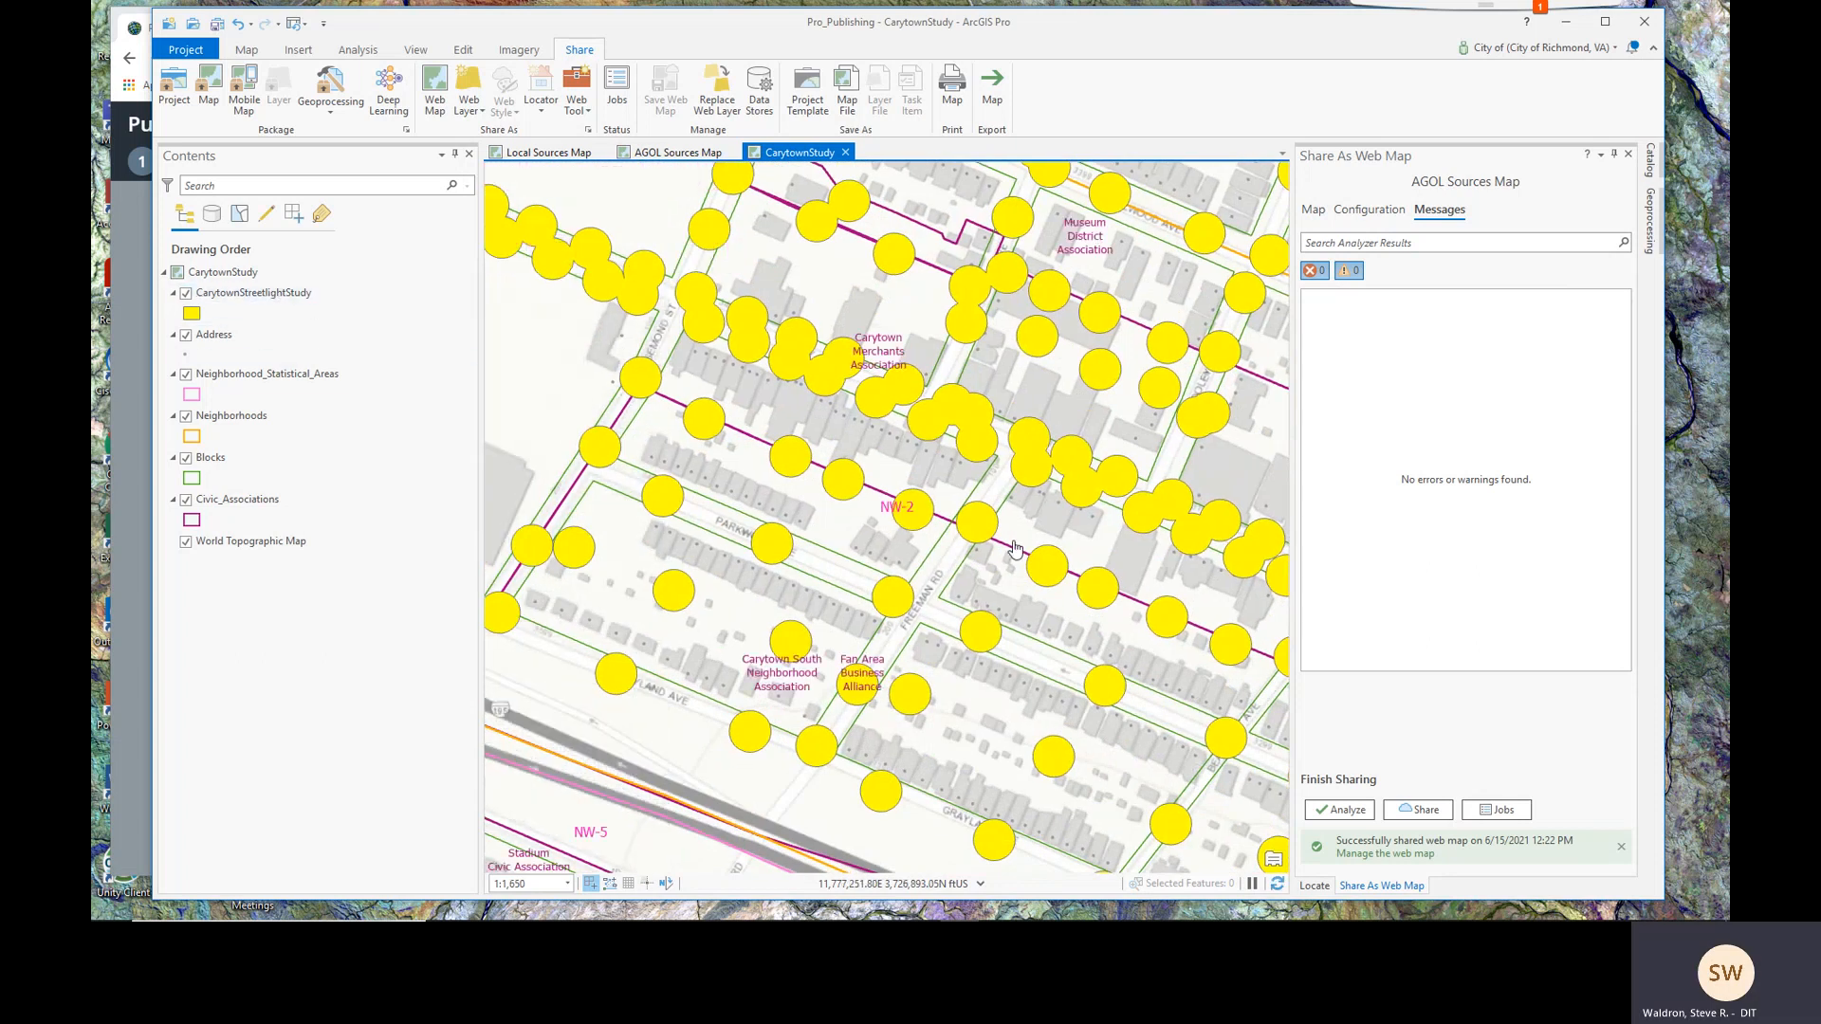
{"action": "scroll", "coordinate": [1014, 548], "scroll_direction": "down", "scroll_amount": 3}
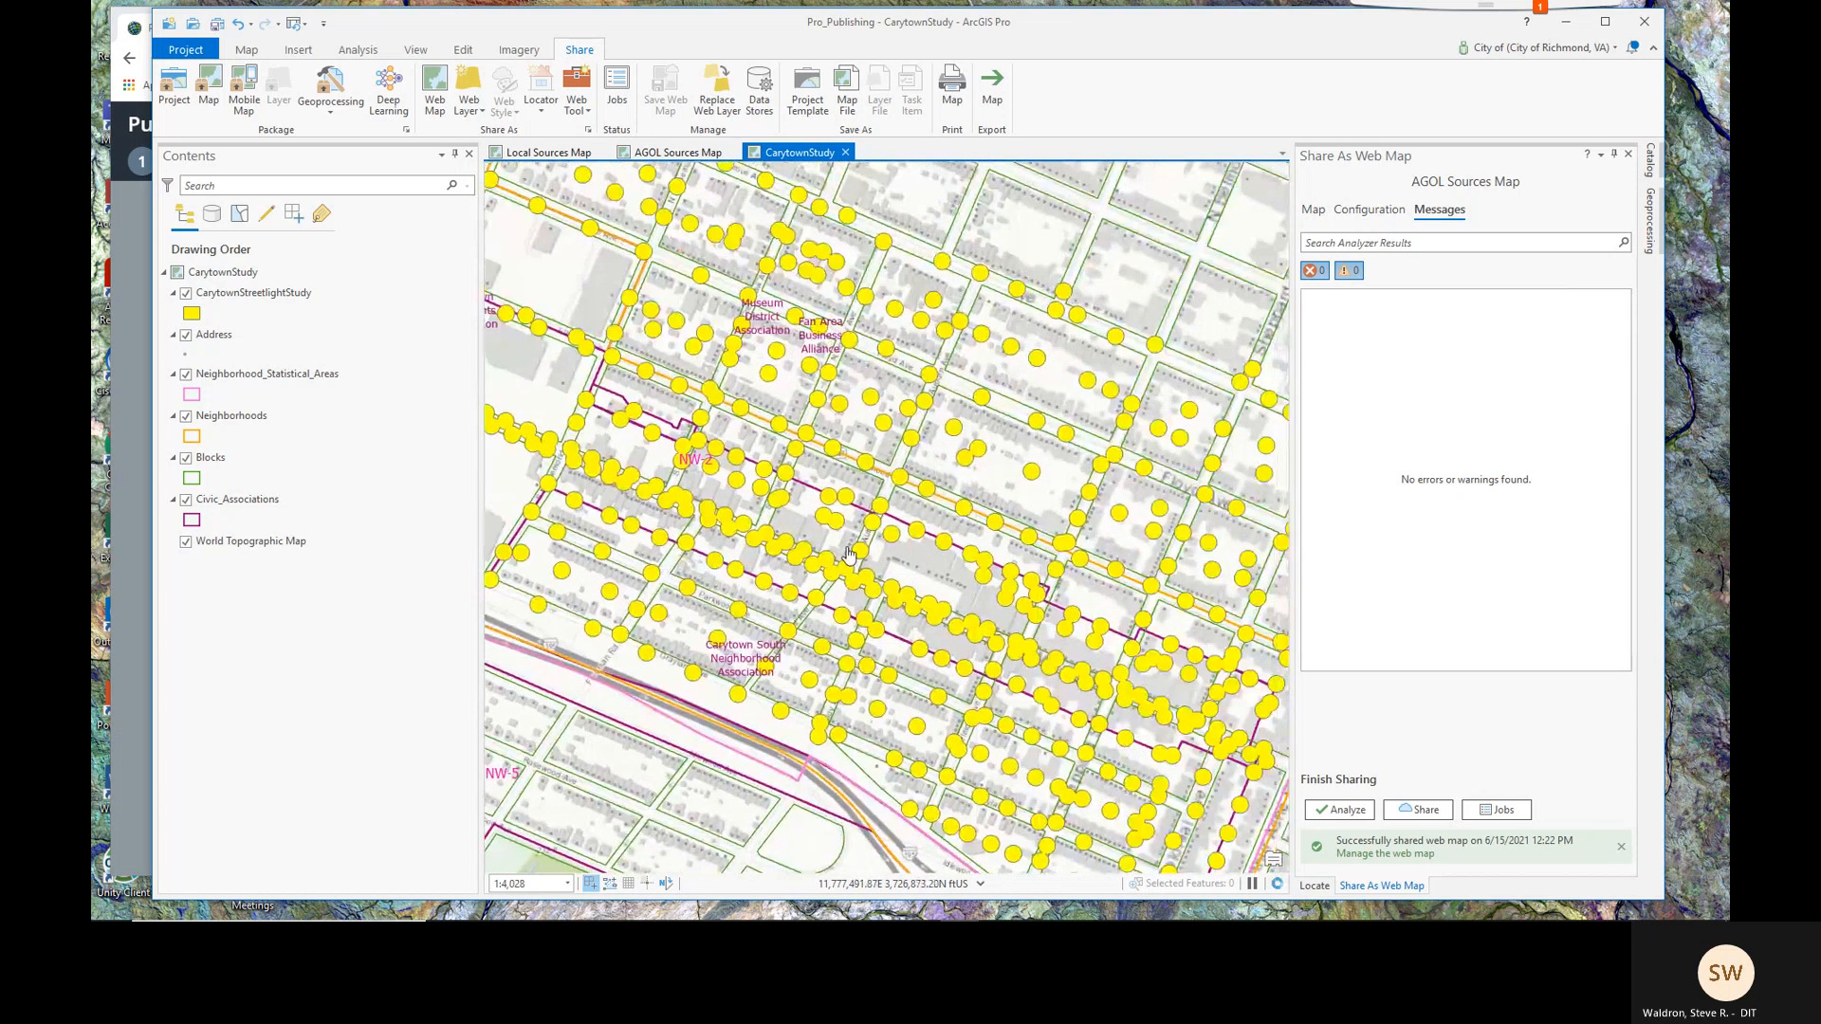
{"action": "scroll", "coordinate": [848, 555], "scroll_direction": "down", "scroll_amount": 3}
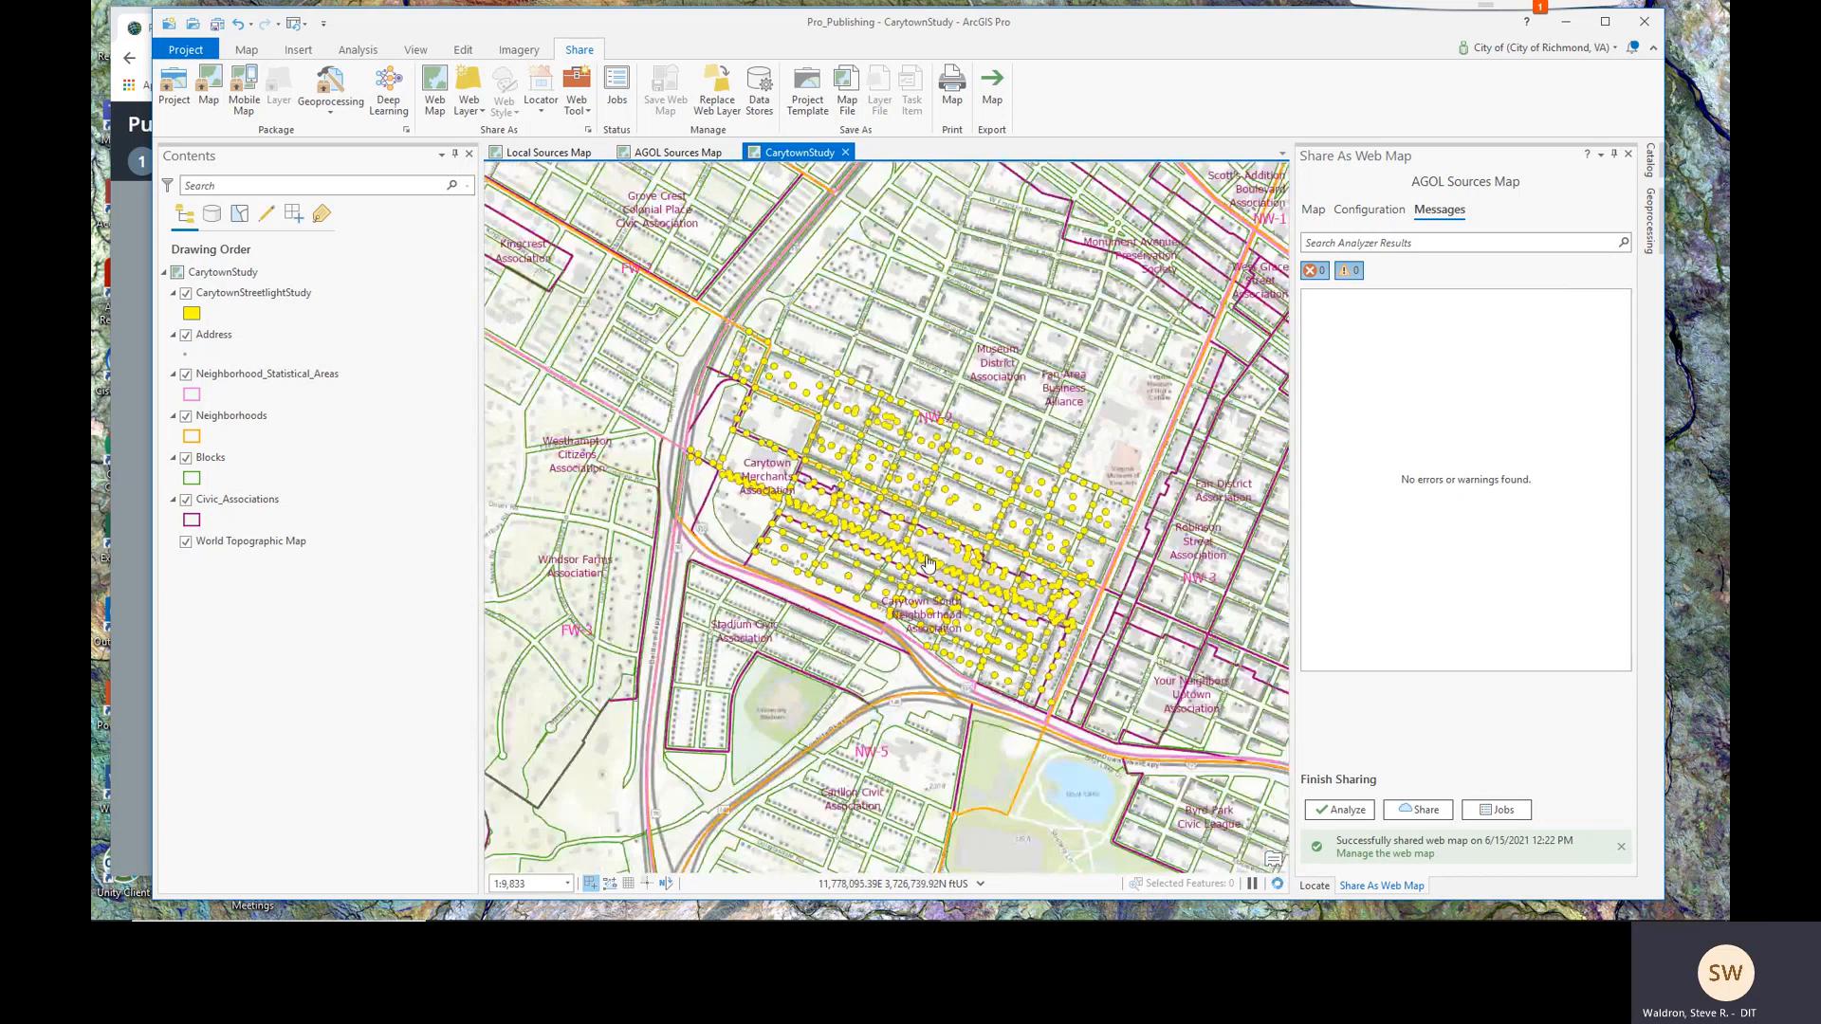
{"action": "scroll", "coordinate": [928, 562], "scroll_direction": "up", "scroll_amount": 2}
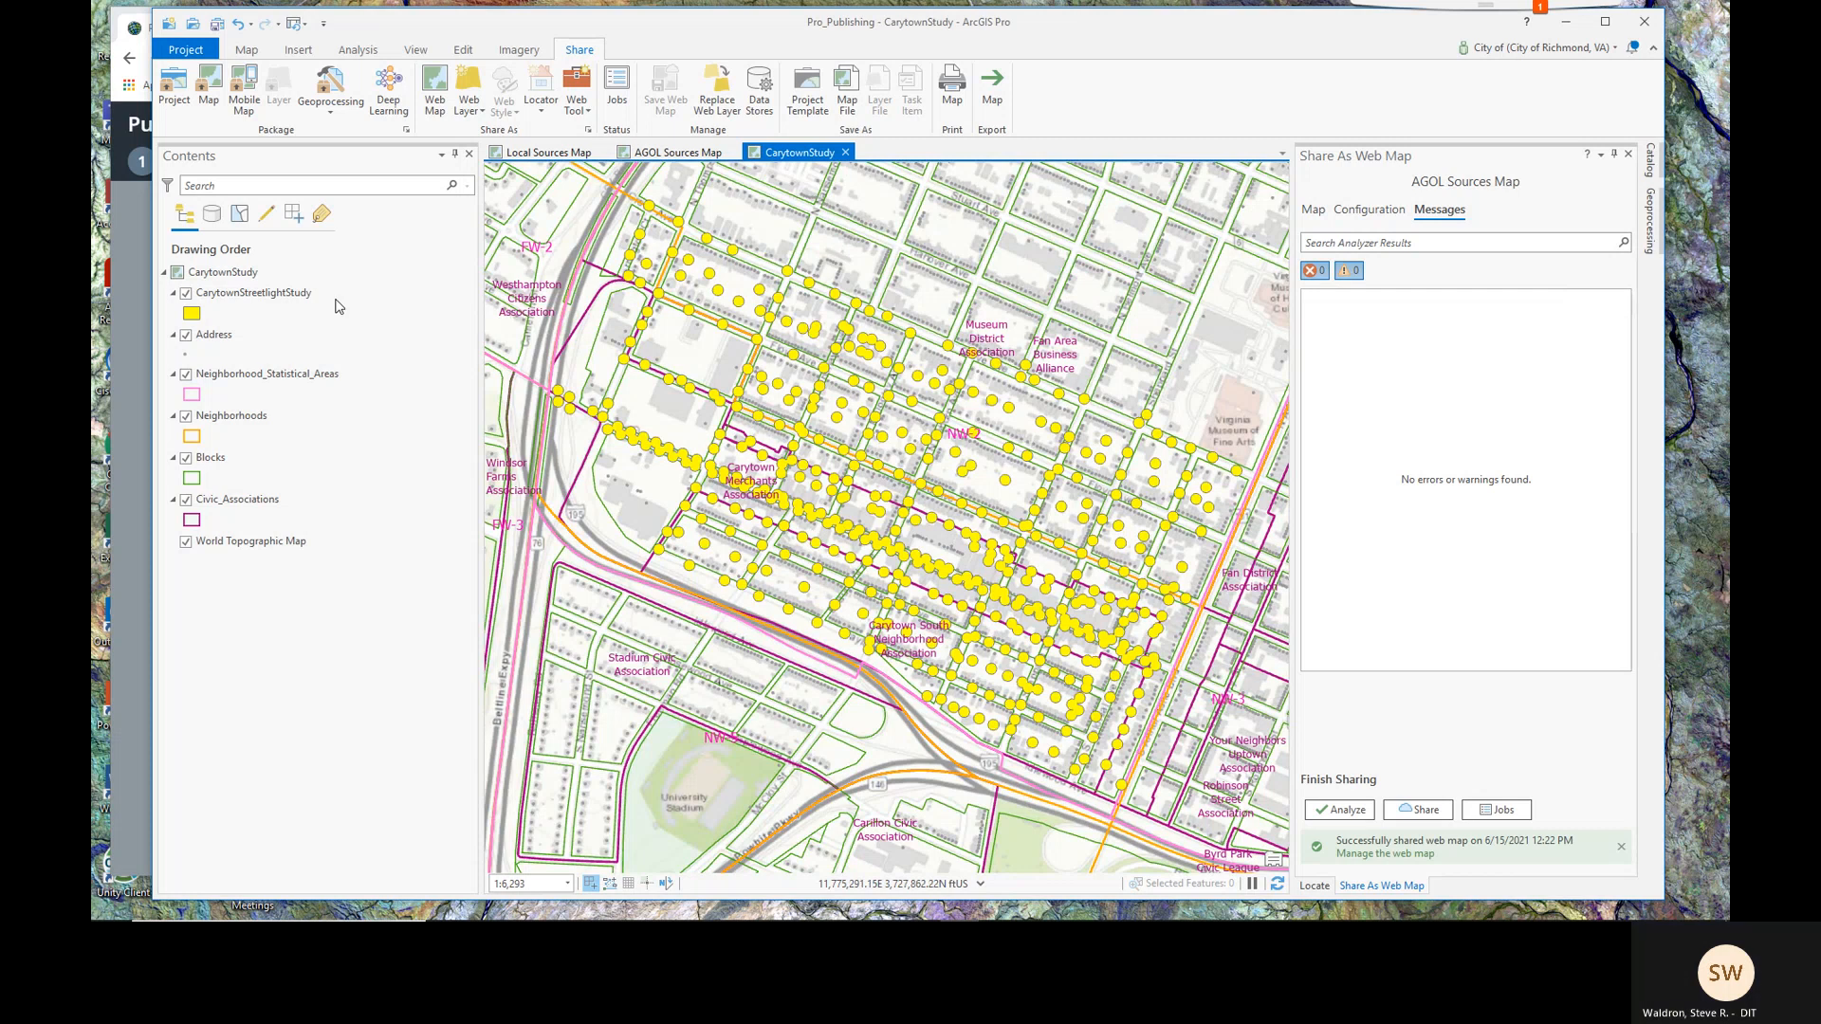
Step: Start sharing the CarytownStreetlightStudy layer as a web layer and enter the summary "Carytown Streetlight Study."
{"action": "left_click", "coordinate": [268, 298]}
{"action": "right_click", "coordinate": [270, 300]}
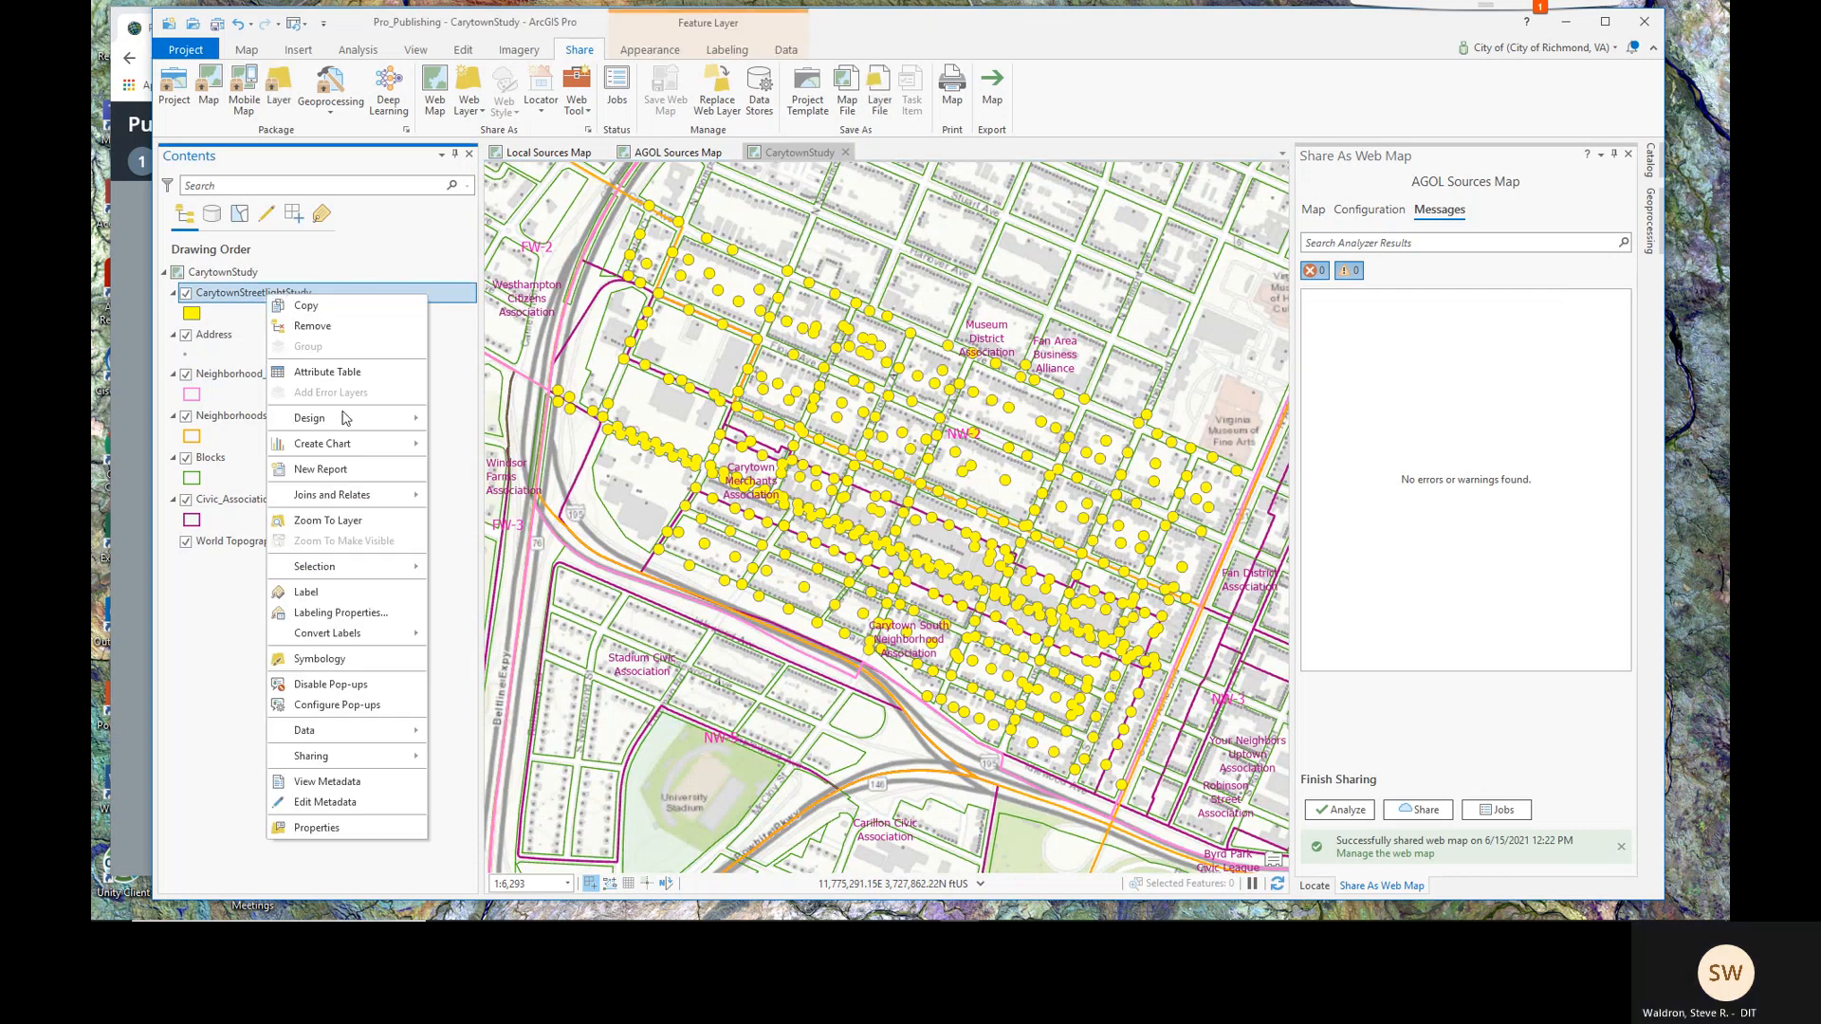
{"action": "mouse_move", "coordinate": [338, 757]}
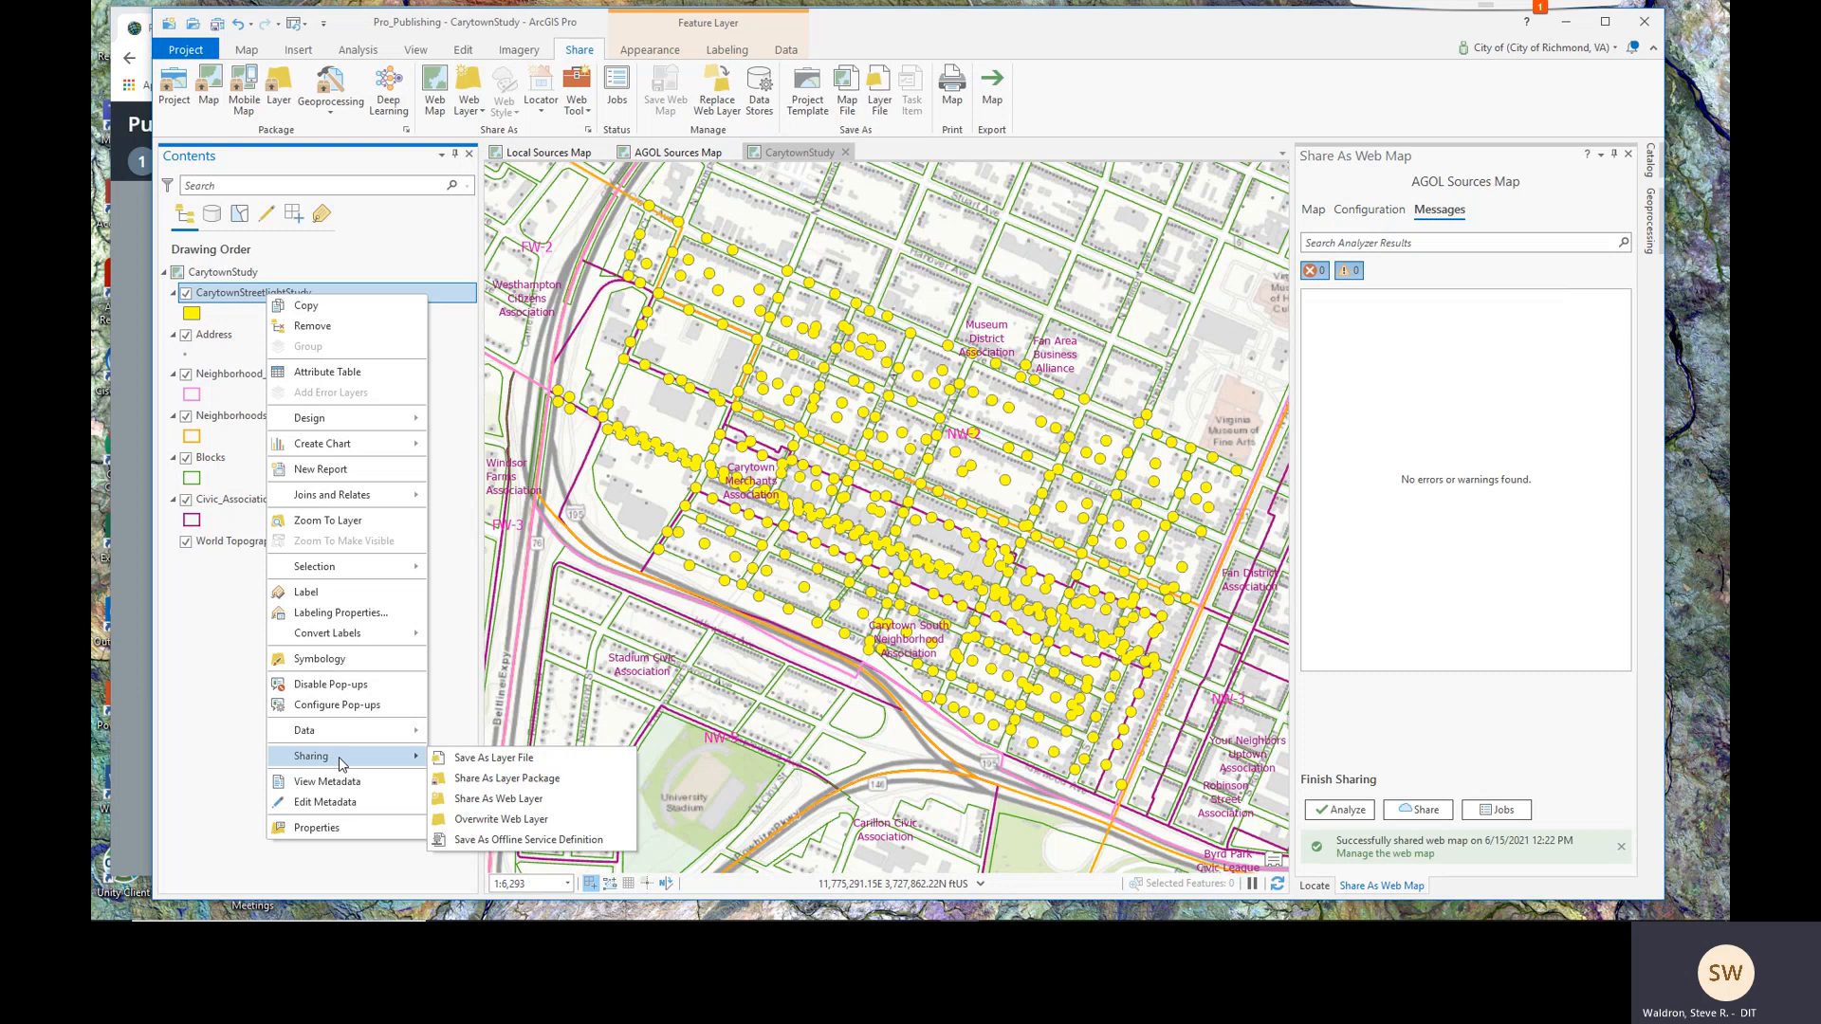
{"action": "left_click", "coordinate": [510, 799]}
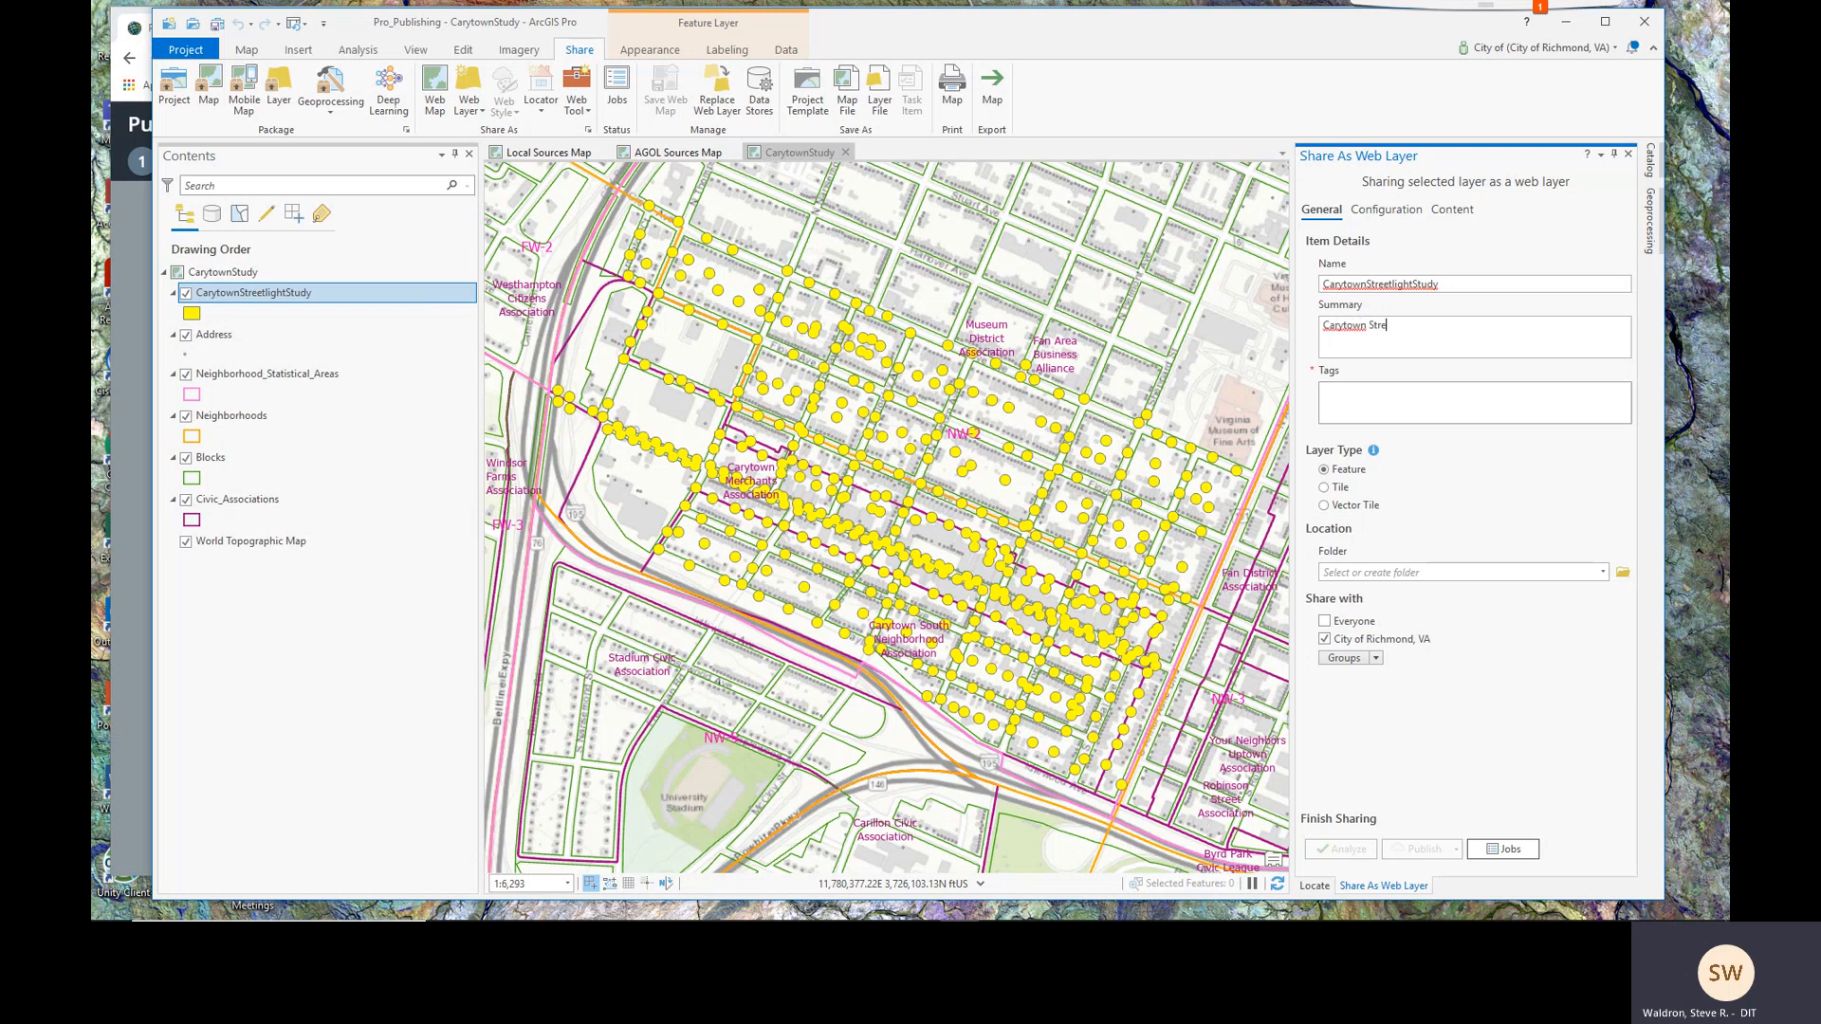
{"action": "type", "text": "S"}
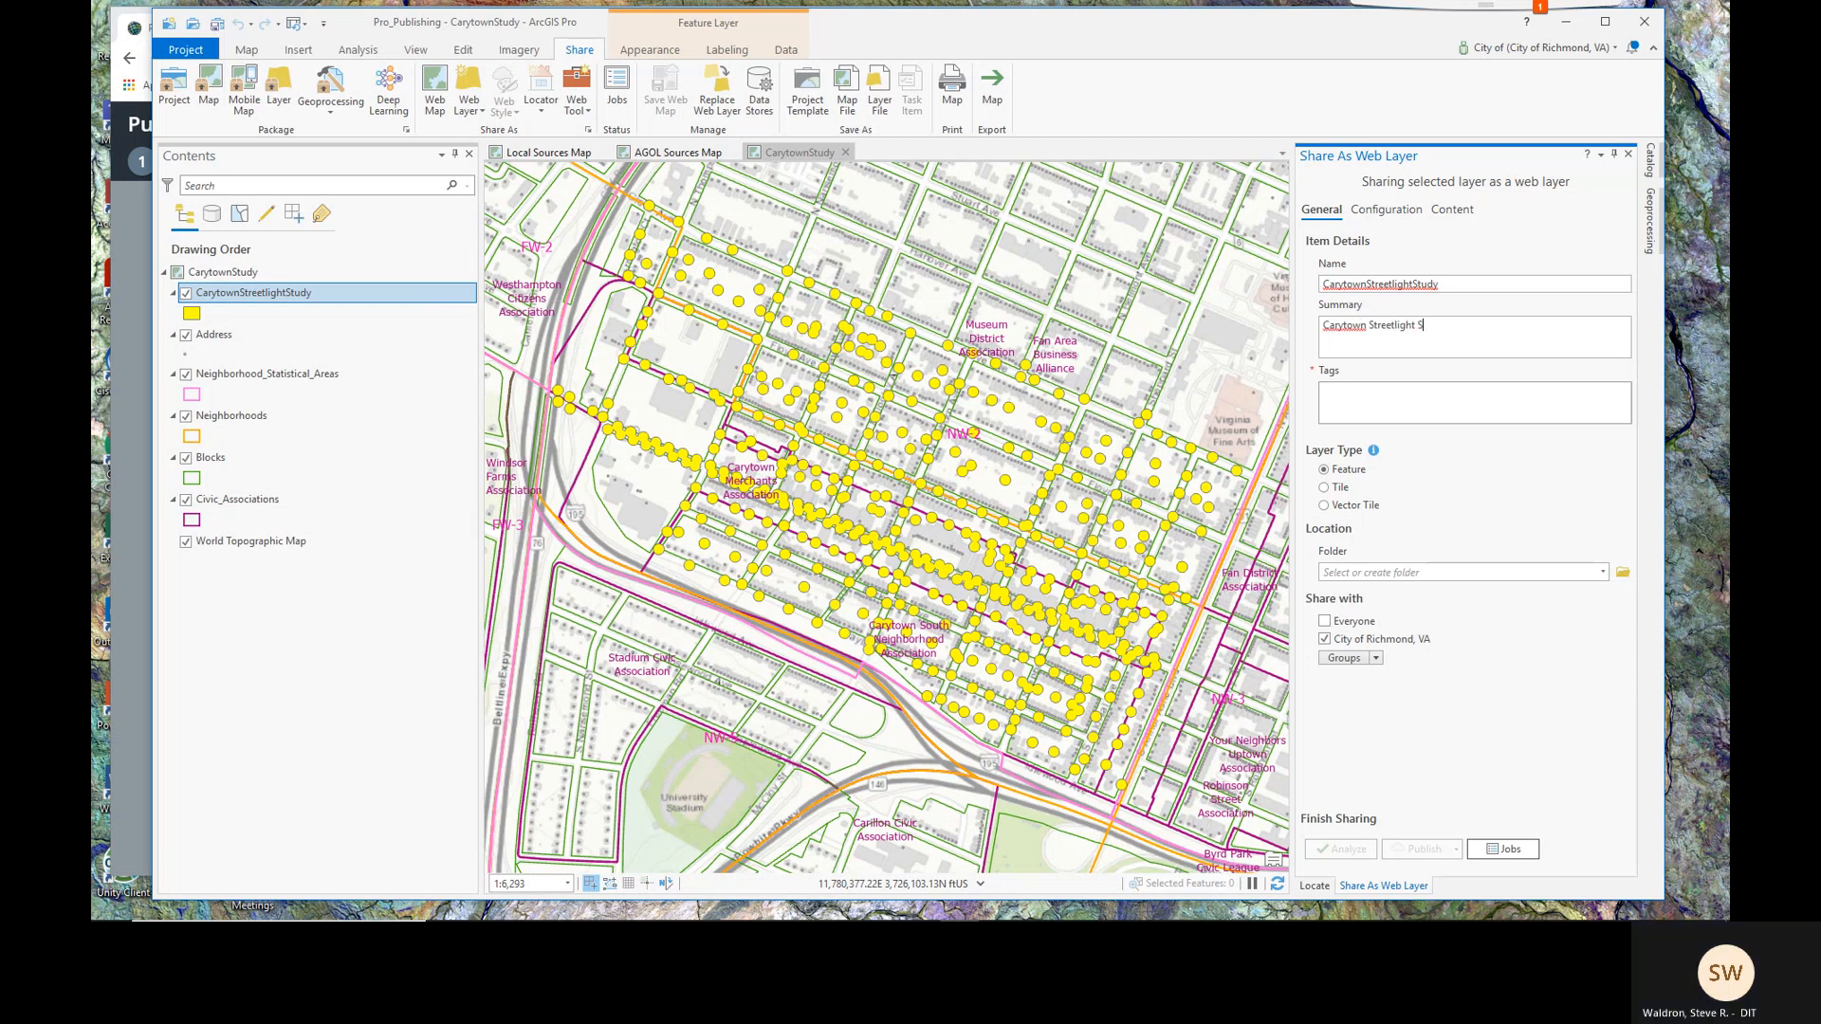
{"action": "type", "text": "tudy."}
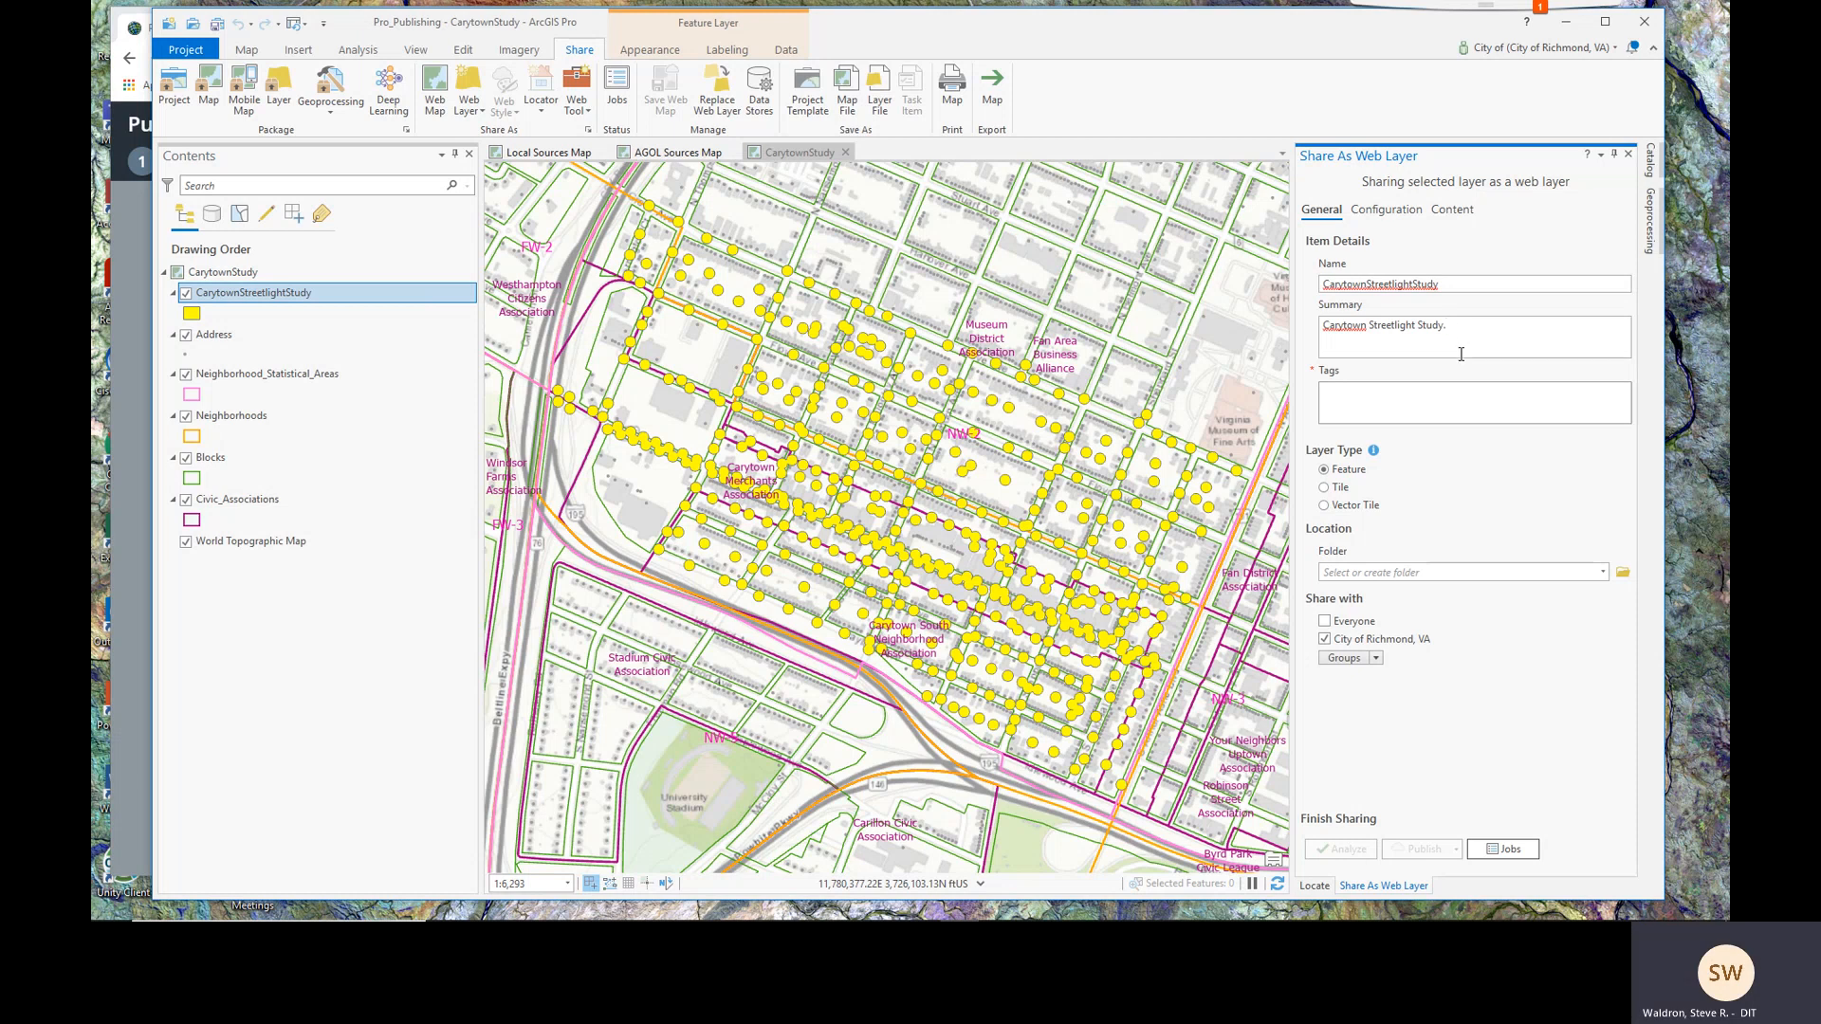
Step: Add the tags Carytown, Streetlight and Demo to the web layer
{"action": "left_click", "coordinate": [1447, 394]}
{"action": "type", "text": "Carytown,"}
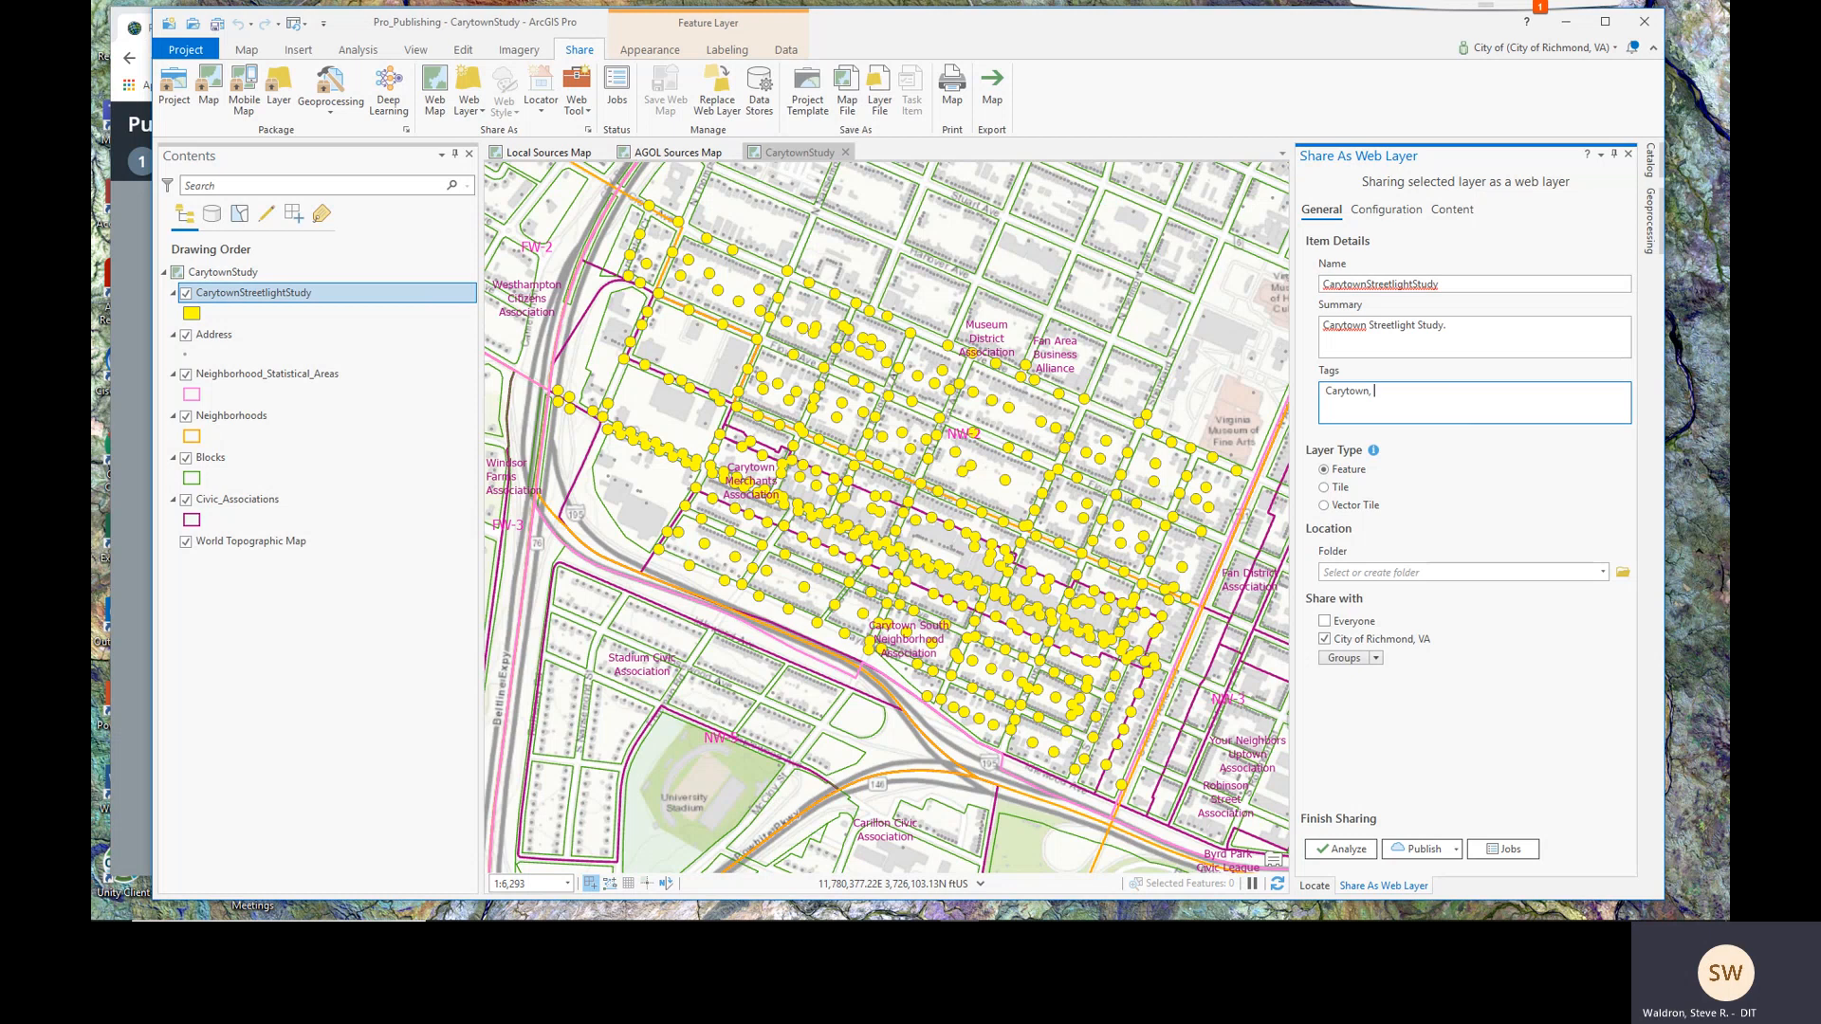
{"action": "type", "text": " Streetlight"}
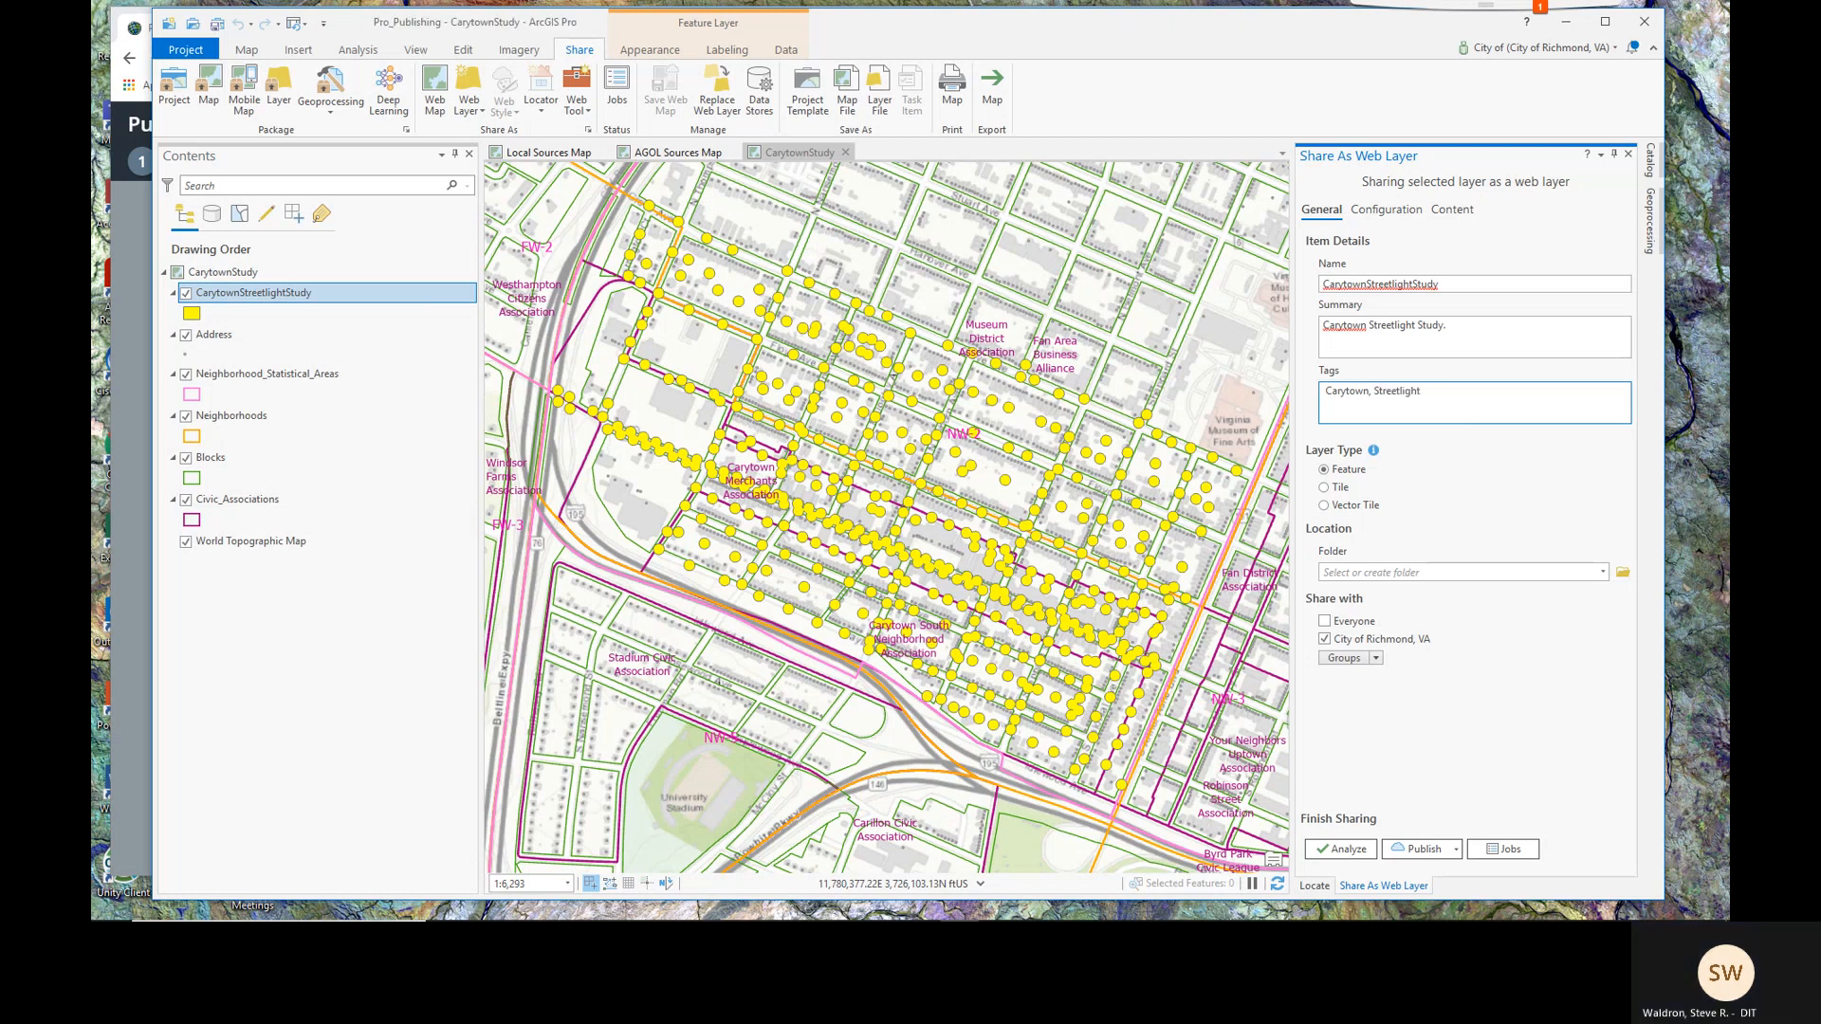
{"action": "type", "text": ", "}
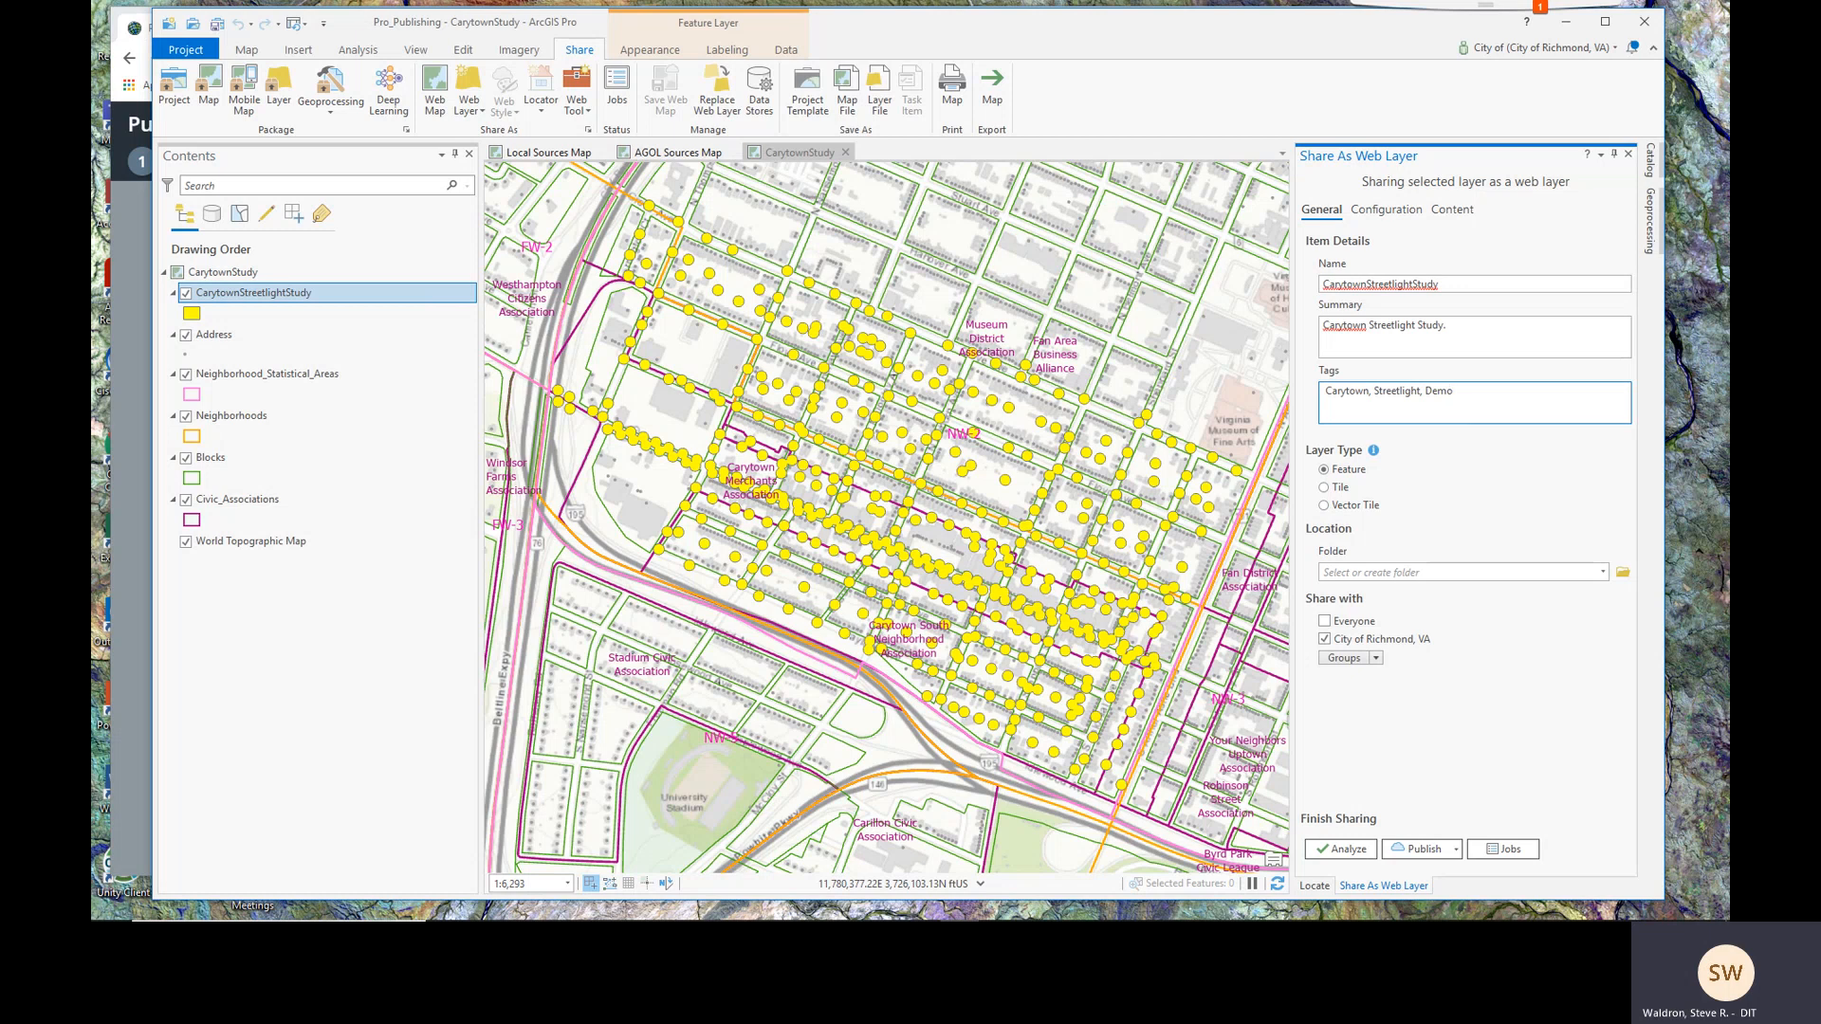
{"action": "type", "text": "Demo"}
{"action": "key", "text": "Return"}
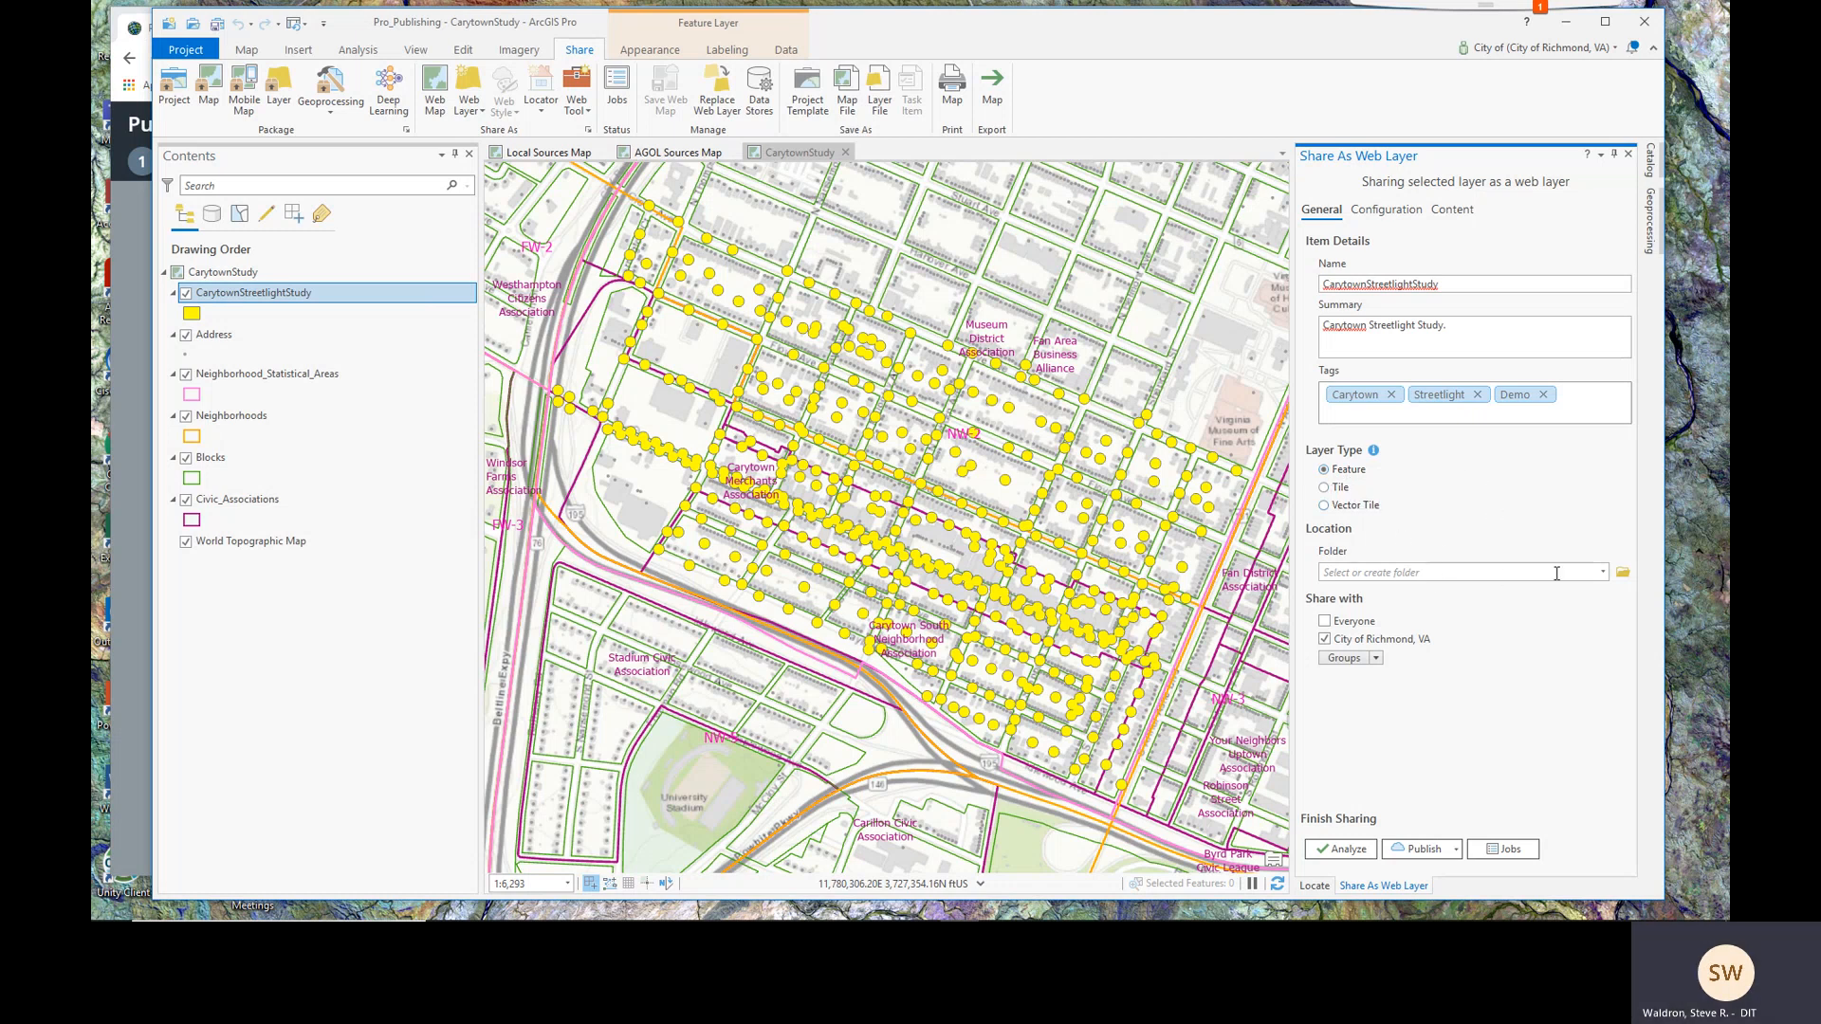
Step: Set storymap_PublishingWithPro as the destination folder for the web layer
{"action": "left_click", "coordinate": [1603, 573]}
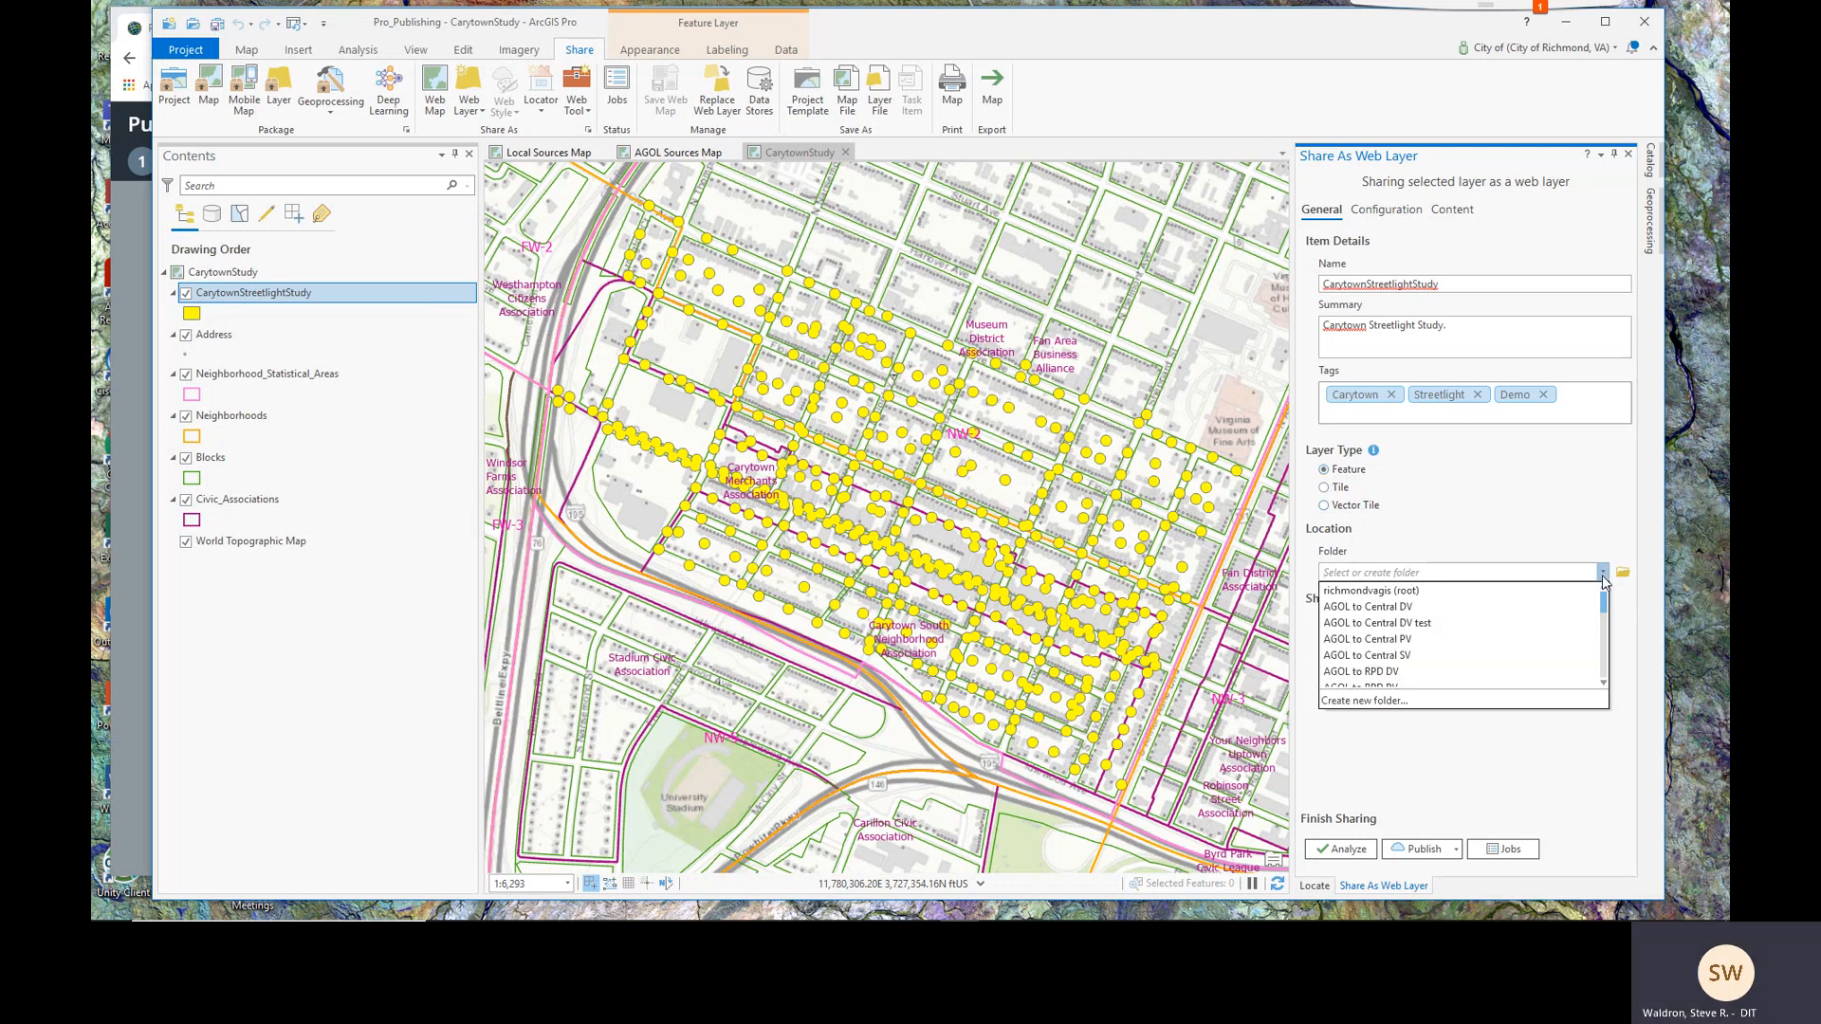
{"action": "left_click_drag", "start_coordinate": [1603, 607], "coordinate": [1604, 671]}
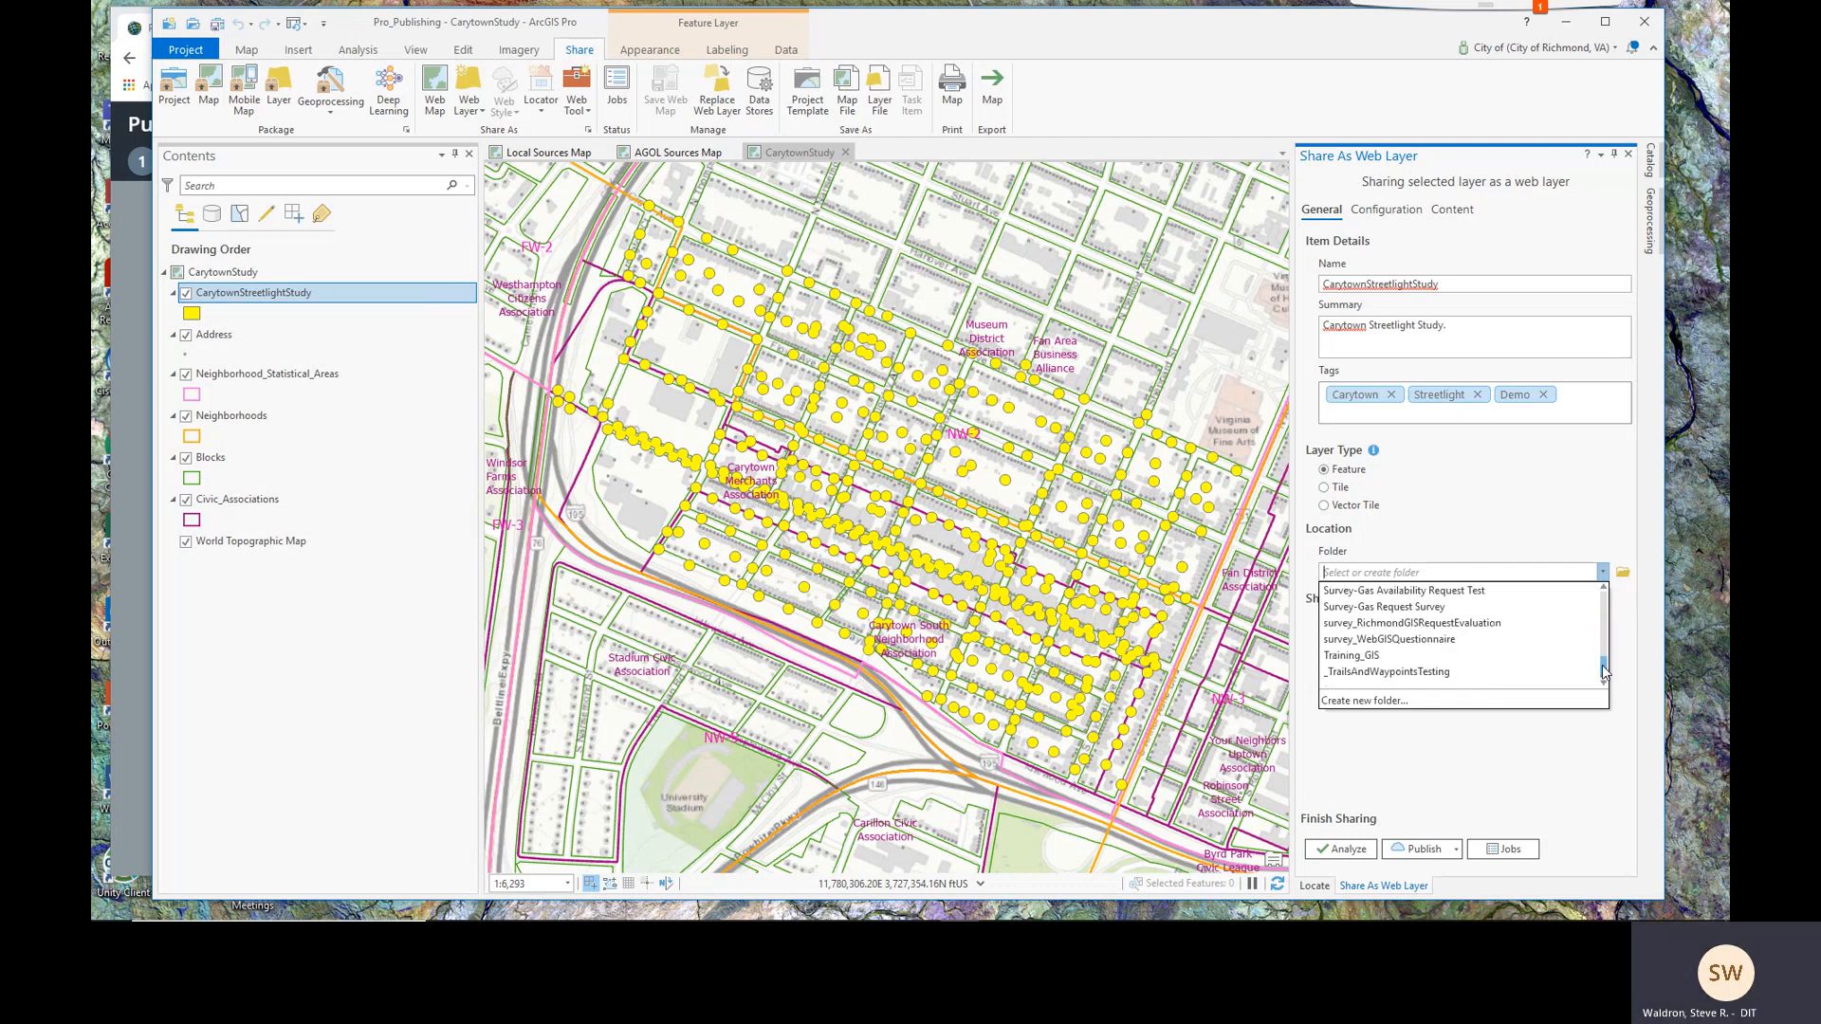
{"action": "left_click", "coordinate": [1602, 588]}
{"action": "left_click", "coordinate": [1603, 588]}
{"action": "left_click", "coordinate": [1602, 588]}
{"action": "left_click", "coordinate": [1602, 588]}
{"action": "left_click", "coordinate": [1602, 588]}
{"action": "left_click", "coordinate": [1603, 588]}
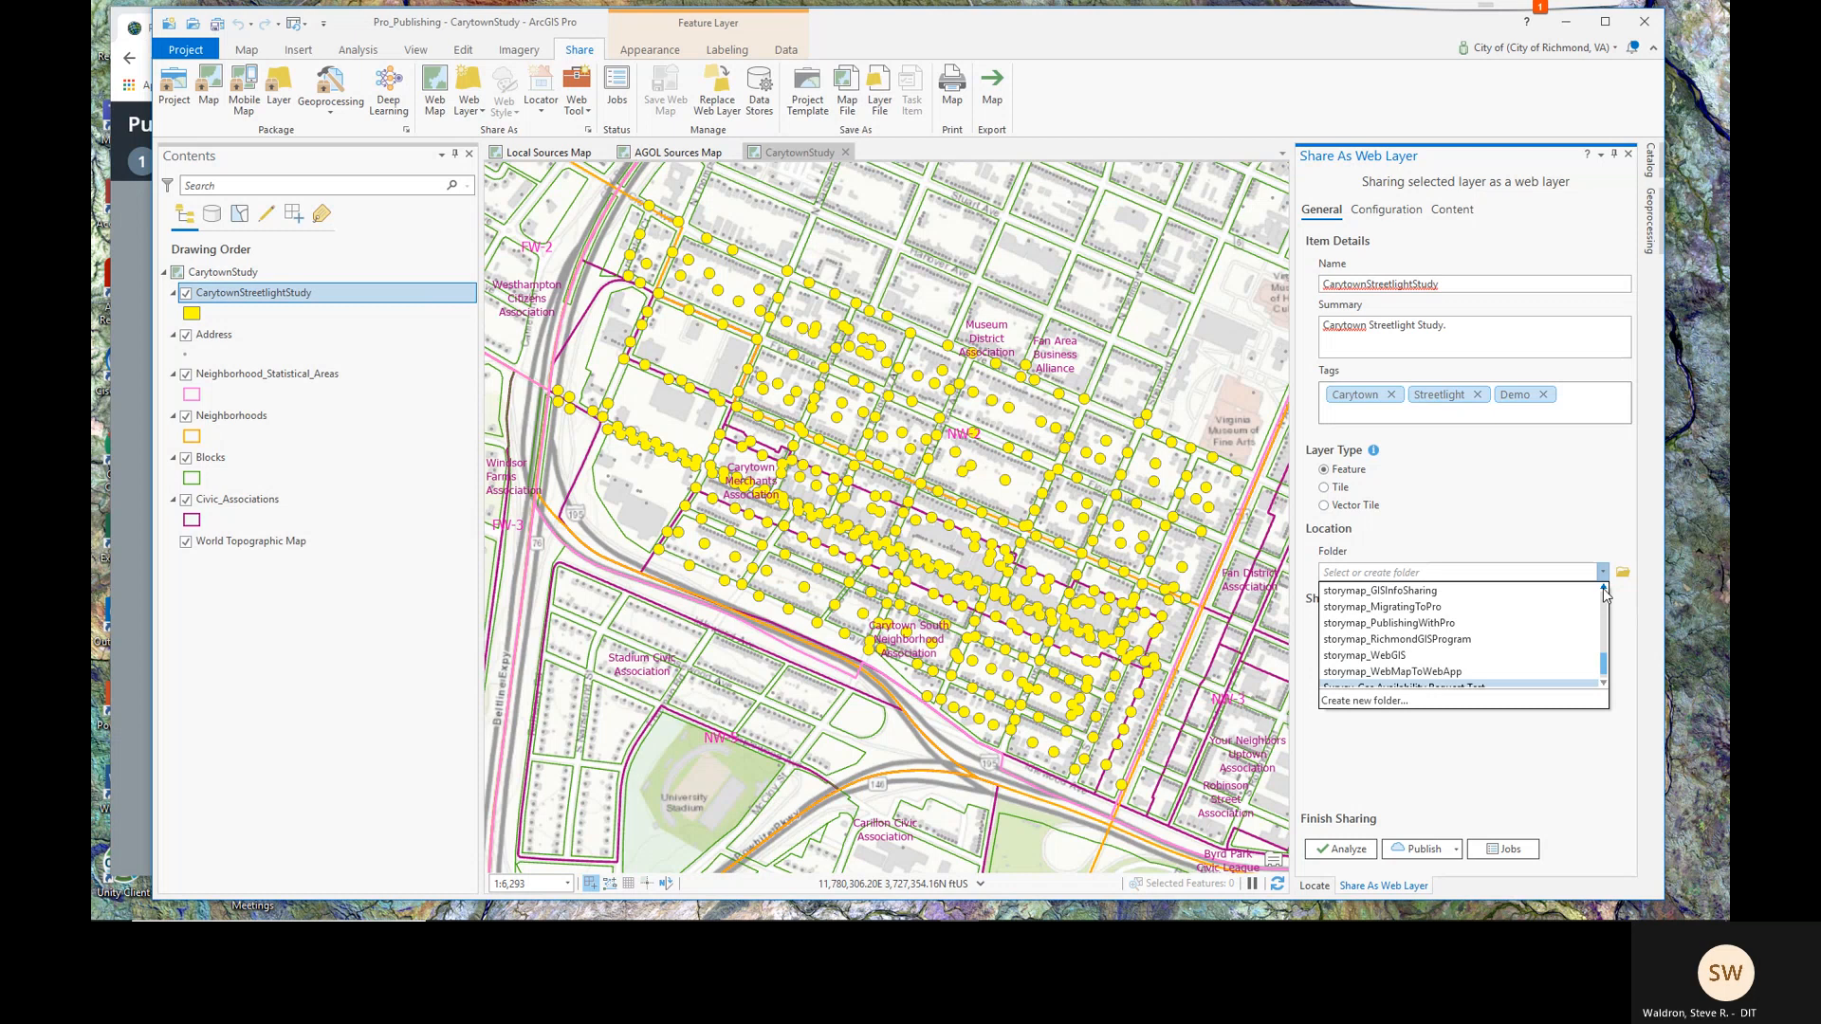
{"action": "left_click", "coordinate": [1484, 623]}
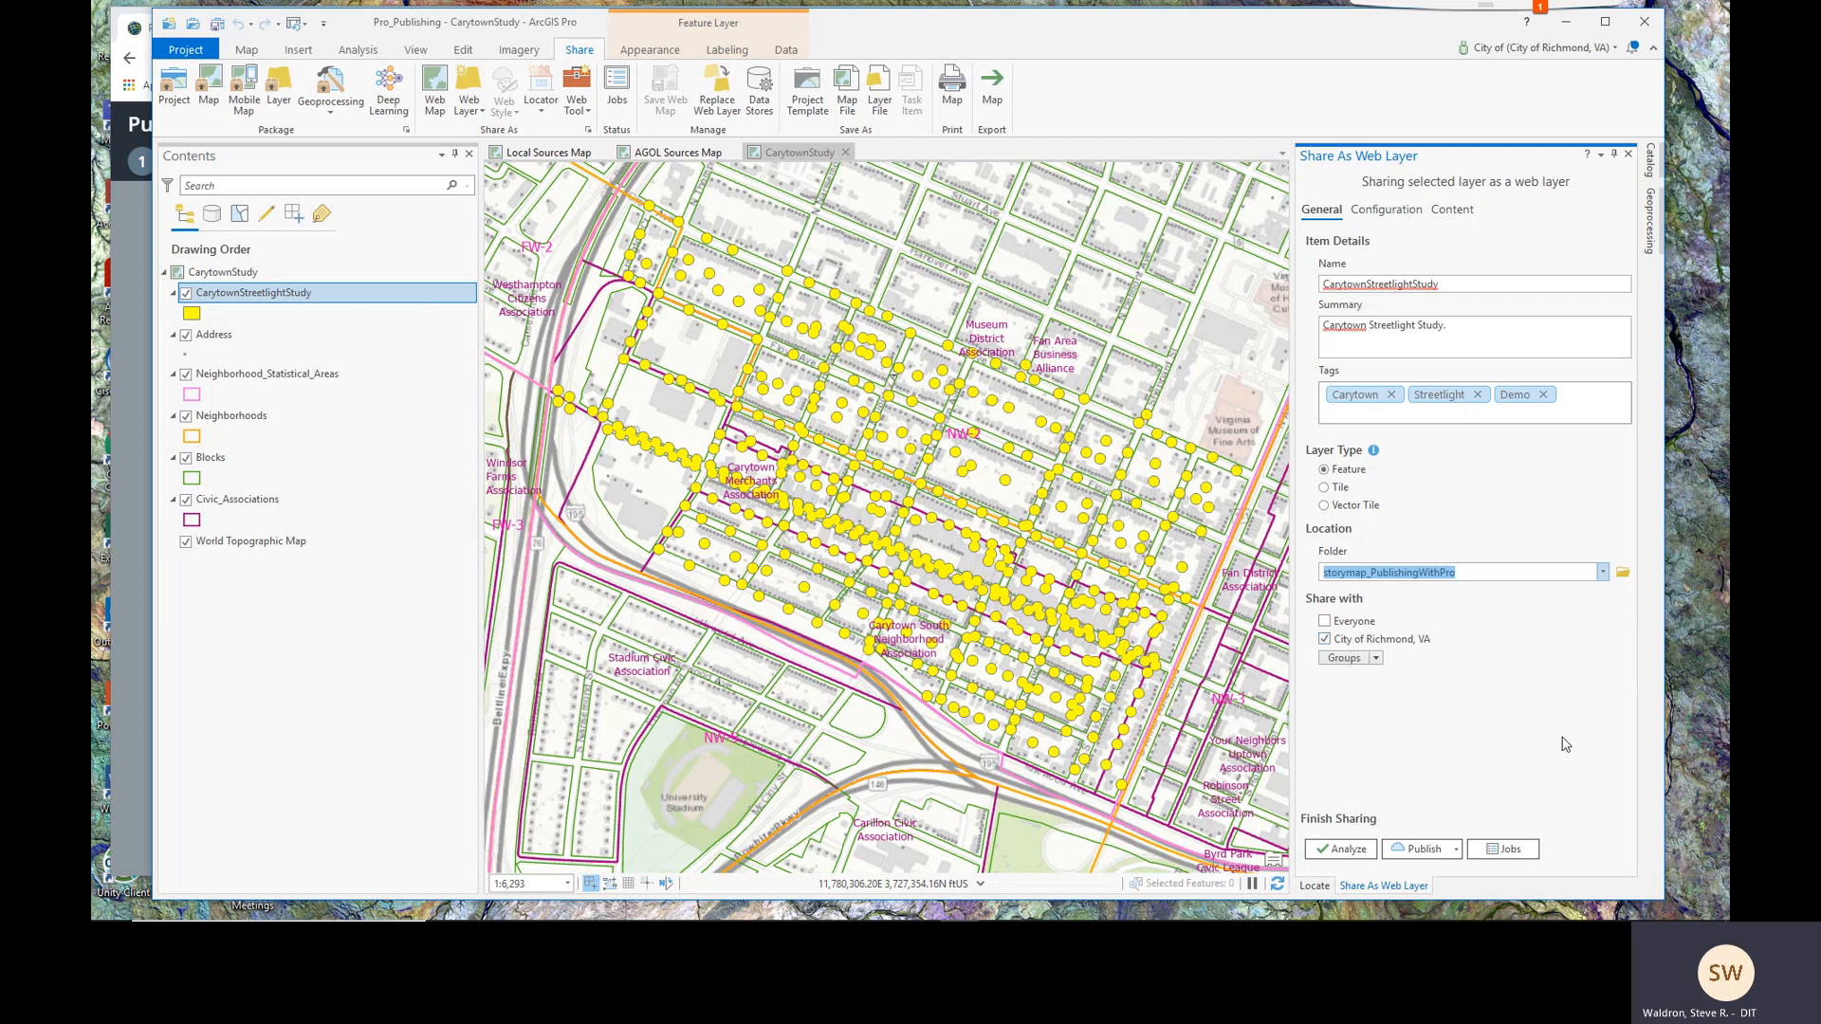
Step: Analyze the CarytownStreetlightStudy web layer for errors and publish it
{"action": "left_click", "coordinate": [1354, 857]}
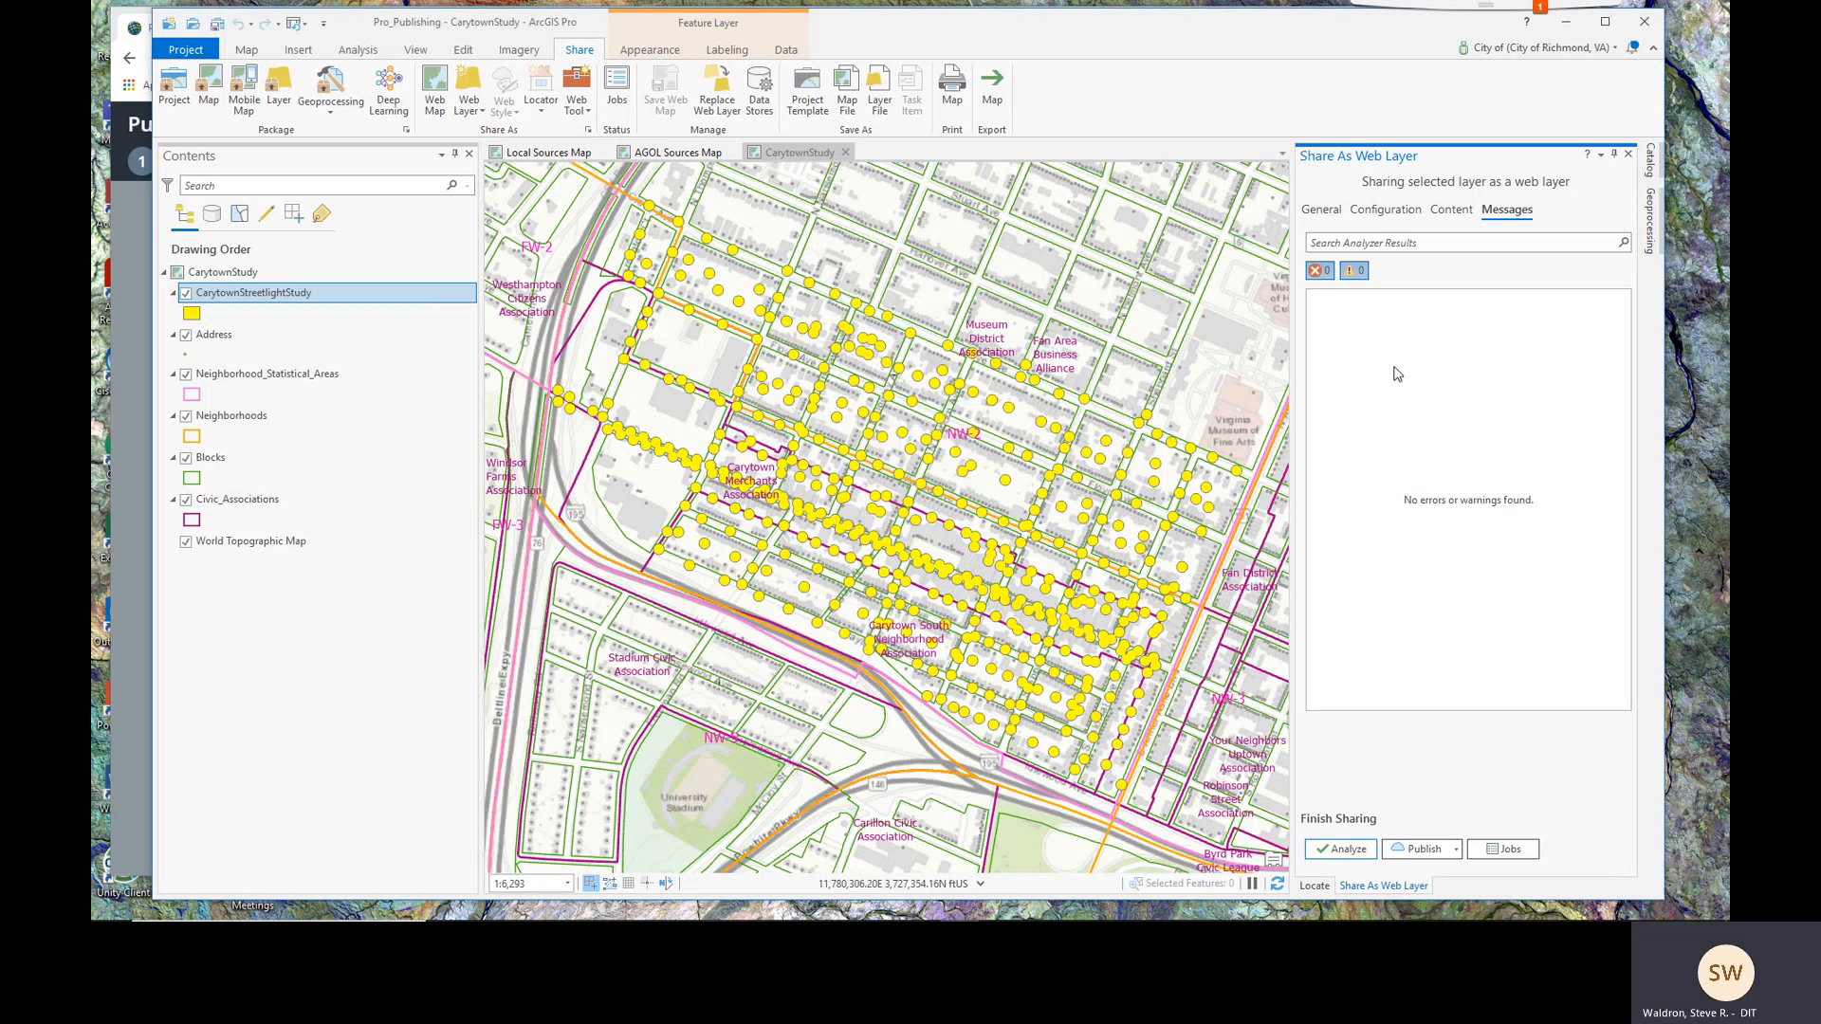
{"action": "left_click", "coordinate": [1428, 851]}
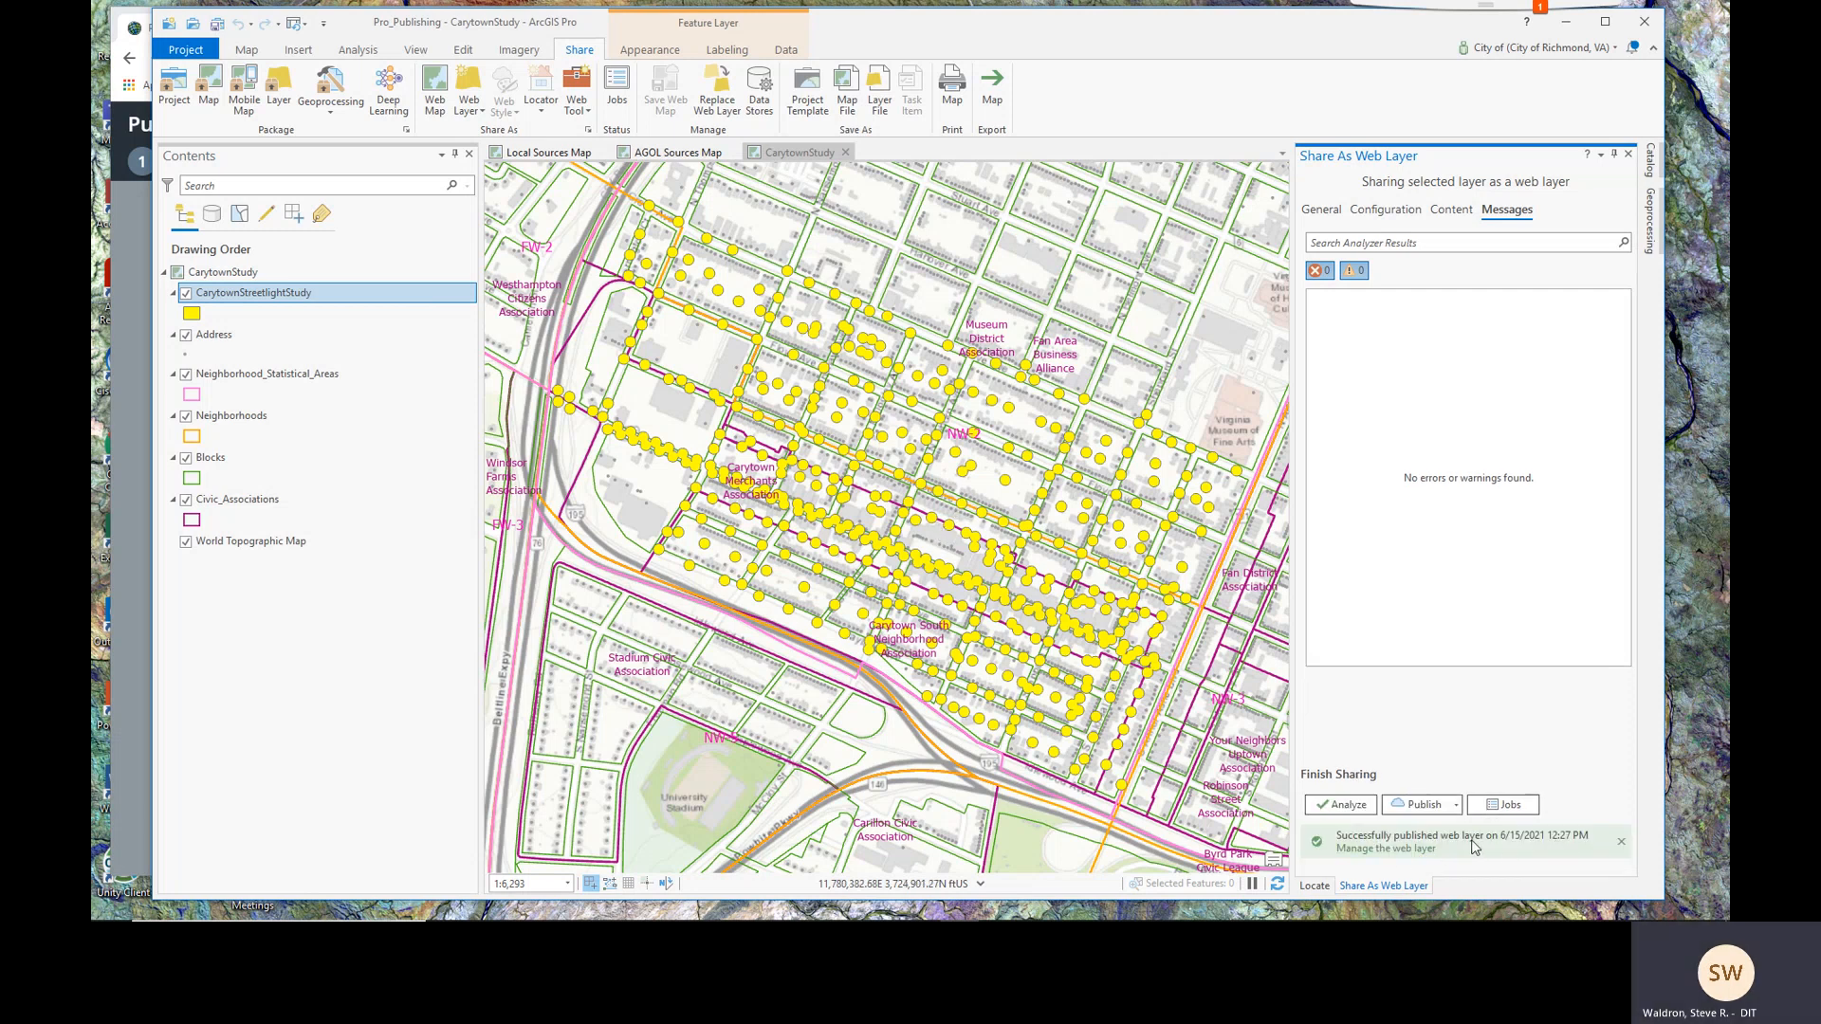
Step: Switch to the browser story map, review page 13 on sharing, and open the Demo_ProPublishingMap on page 14
{"action": "left_click", "coordinate": [133, 486]}
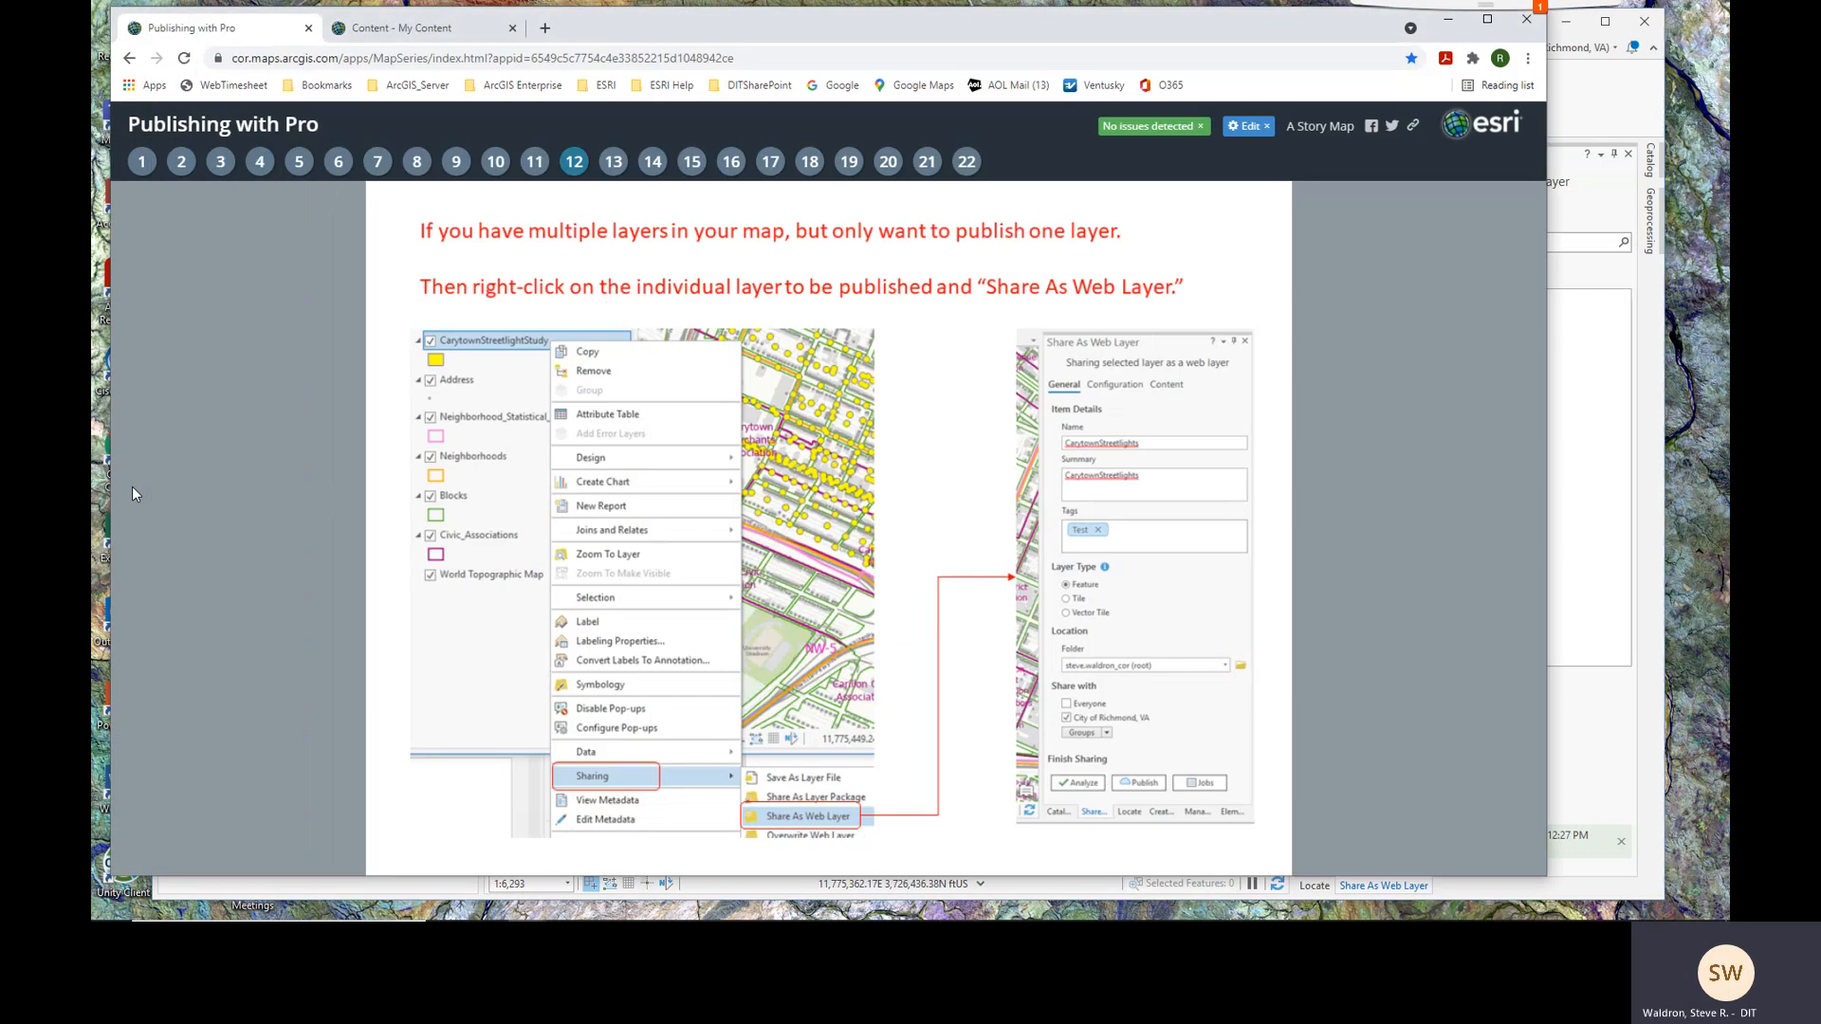
{"action": "left_click", "coordinate": [614, 172]}
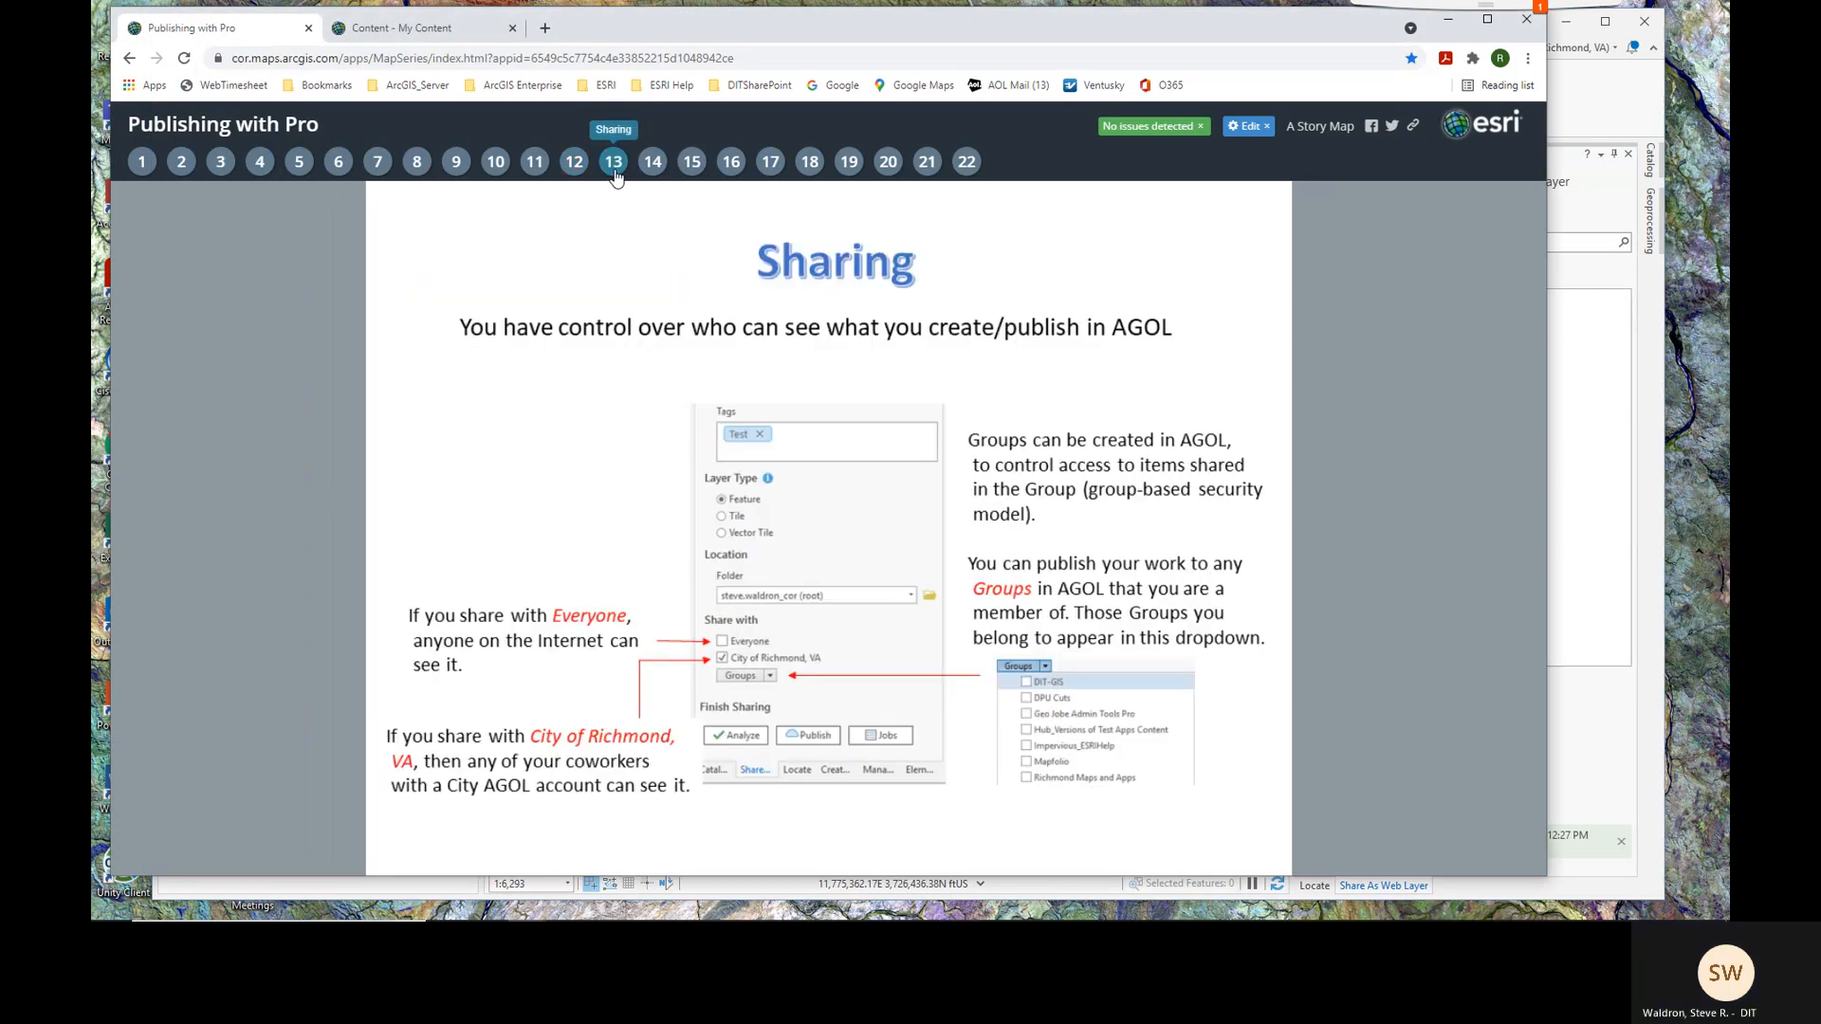
{"action": "left_click", "coordinate": [651, 163]}
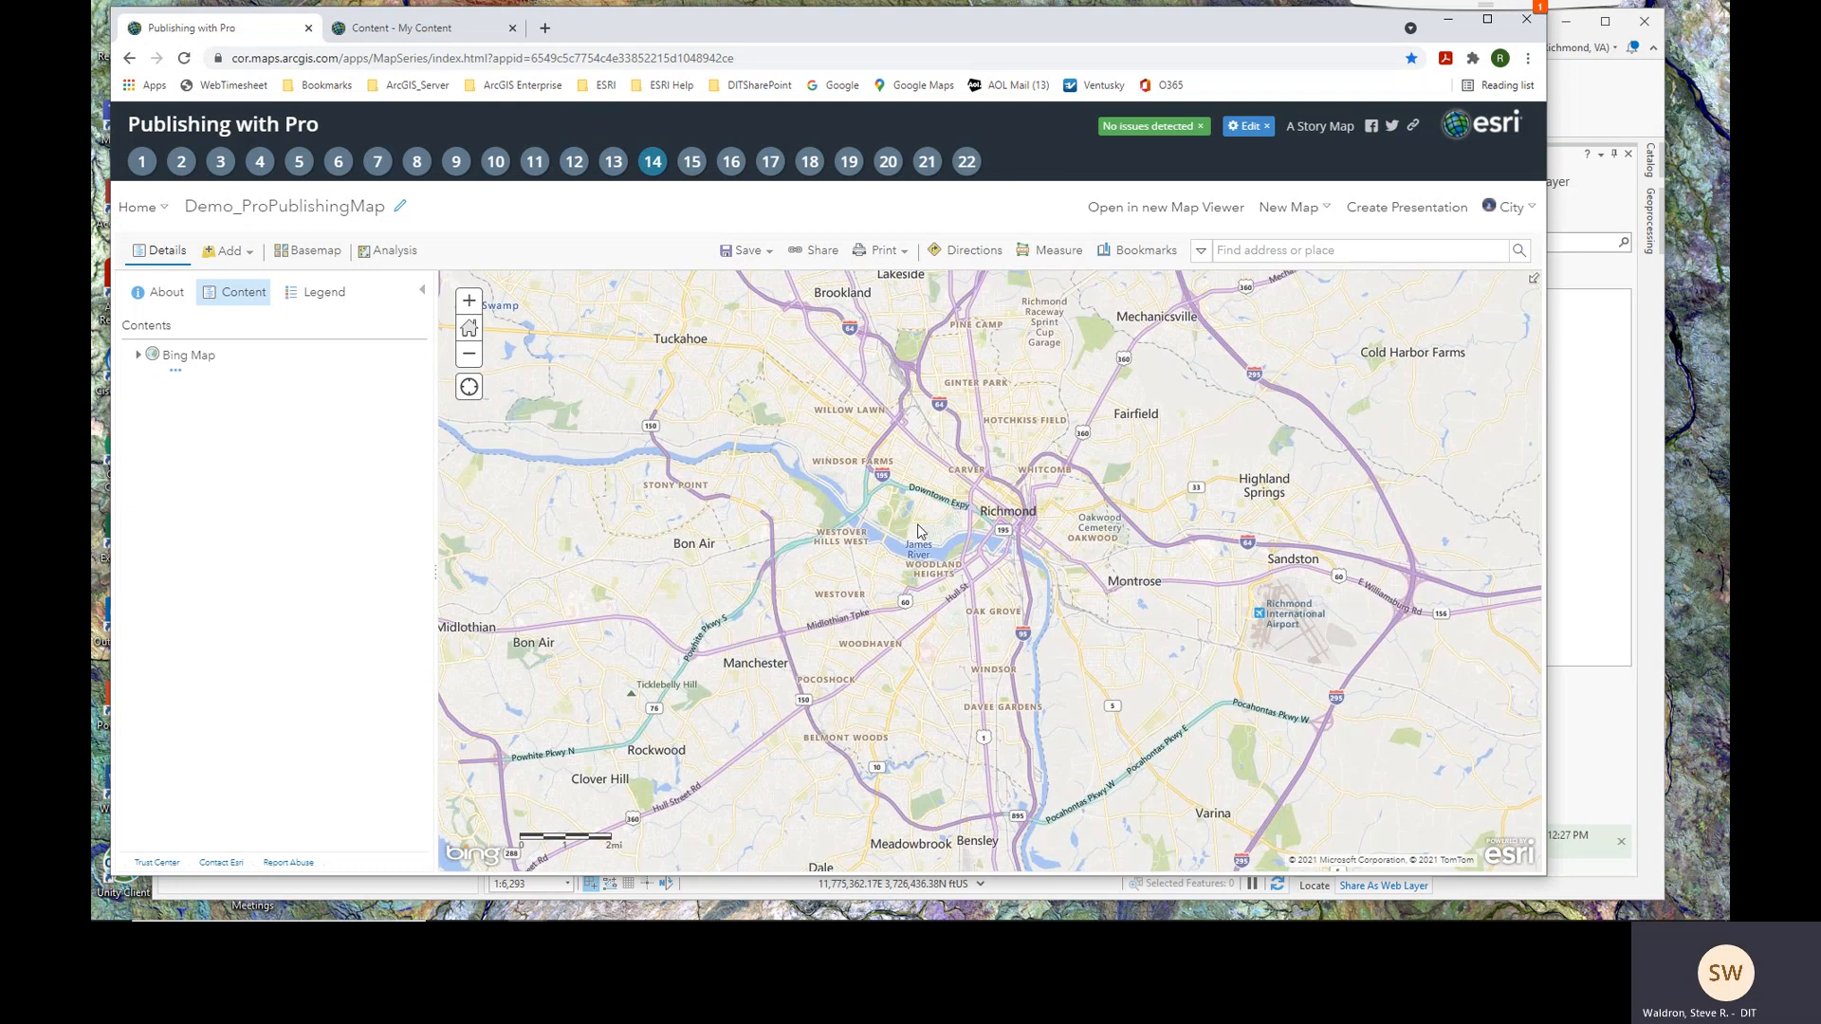
Step: Search the My Organization layers for "carytown" and add CarytownStreetlightStudy to Demo_ProPublishingMap
{"action": "left_click", "coordinate": [234, 253]}
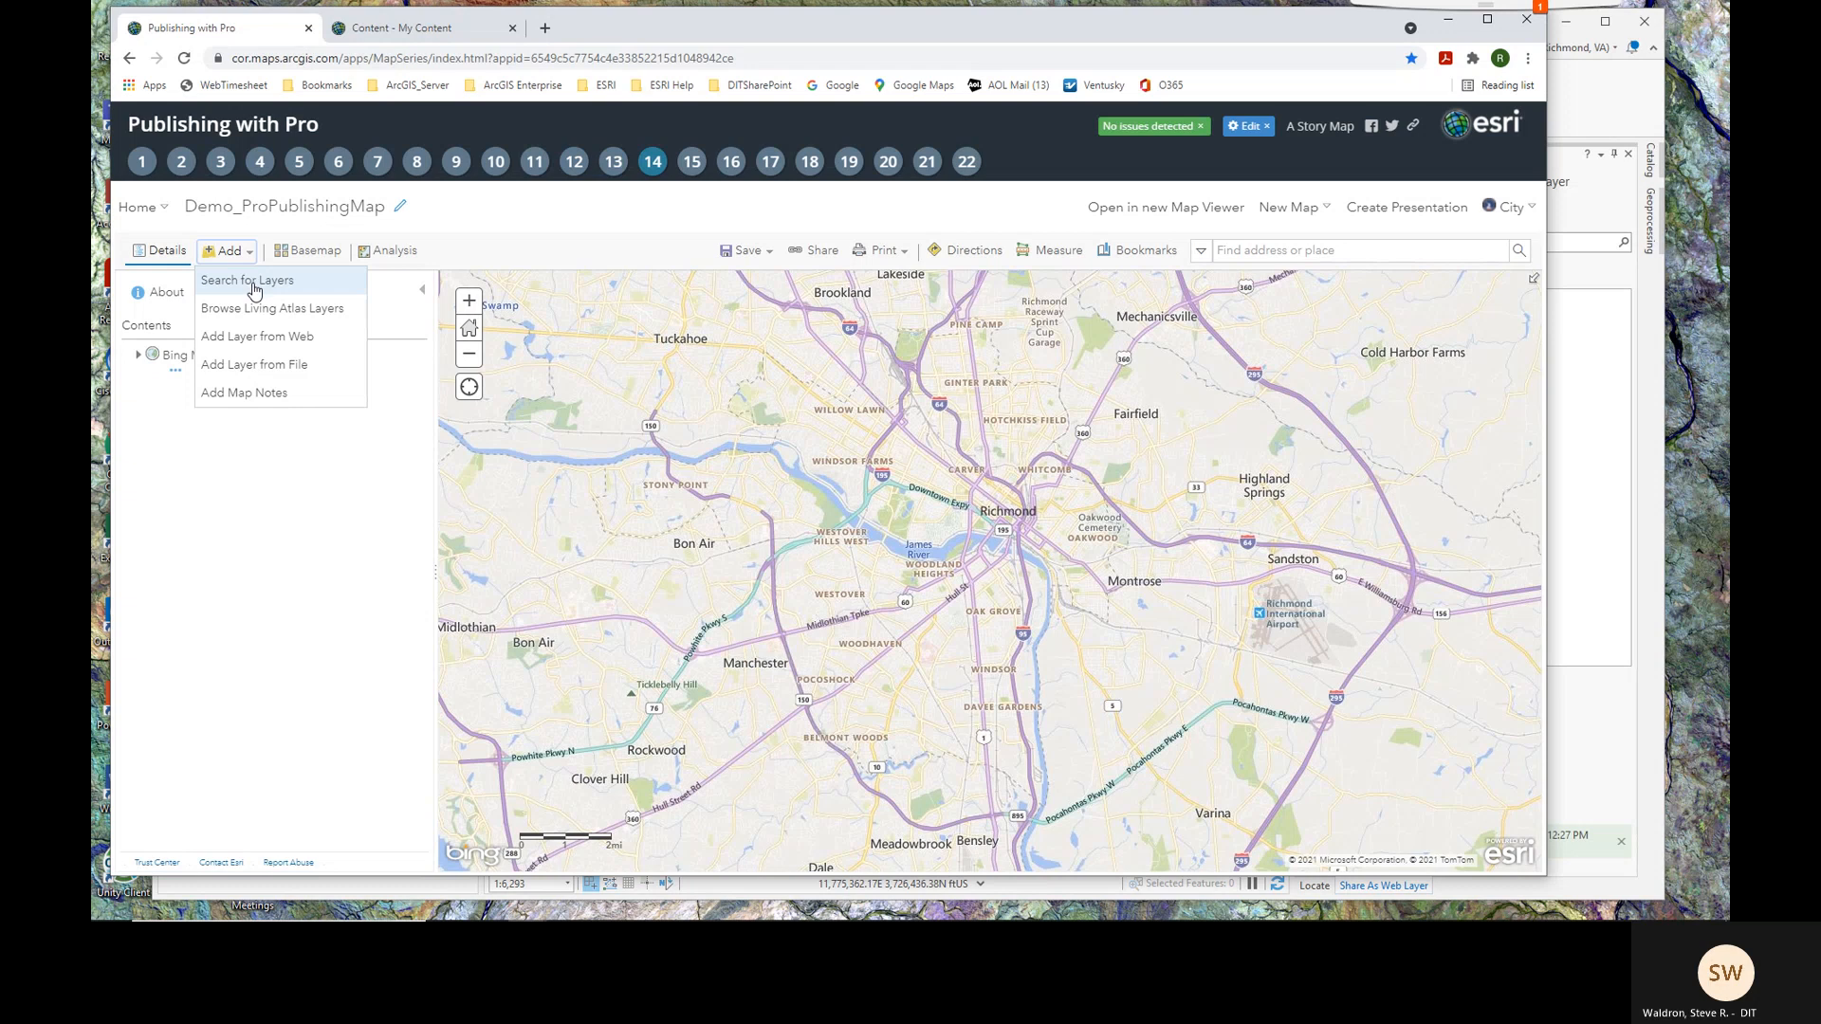
{"action": "left_click", "coordinate": [252, 285]}
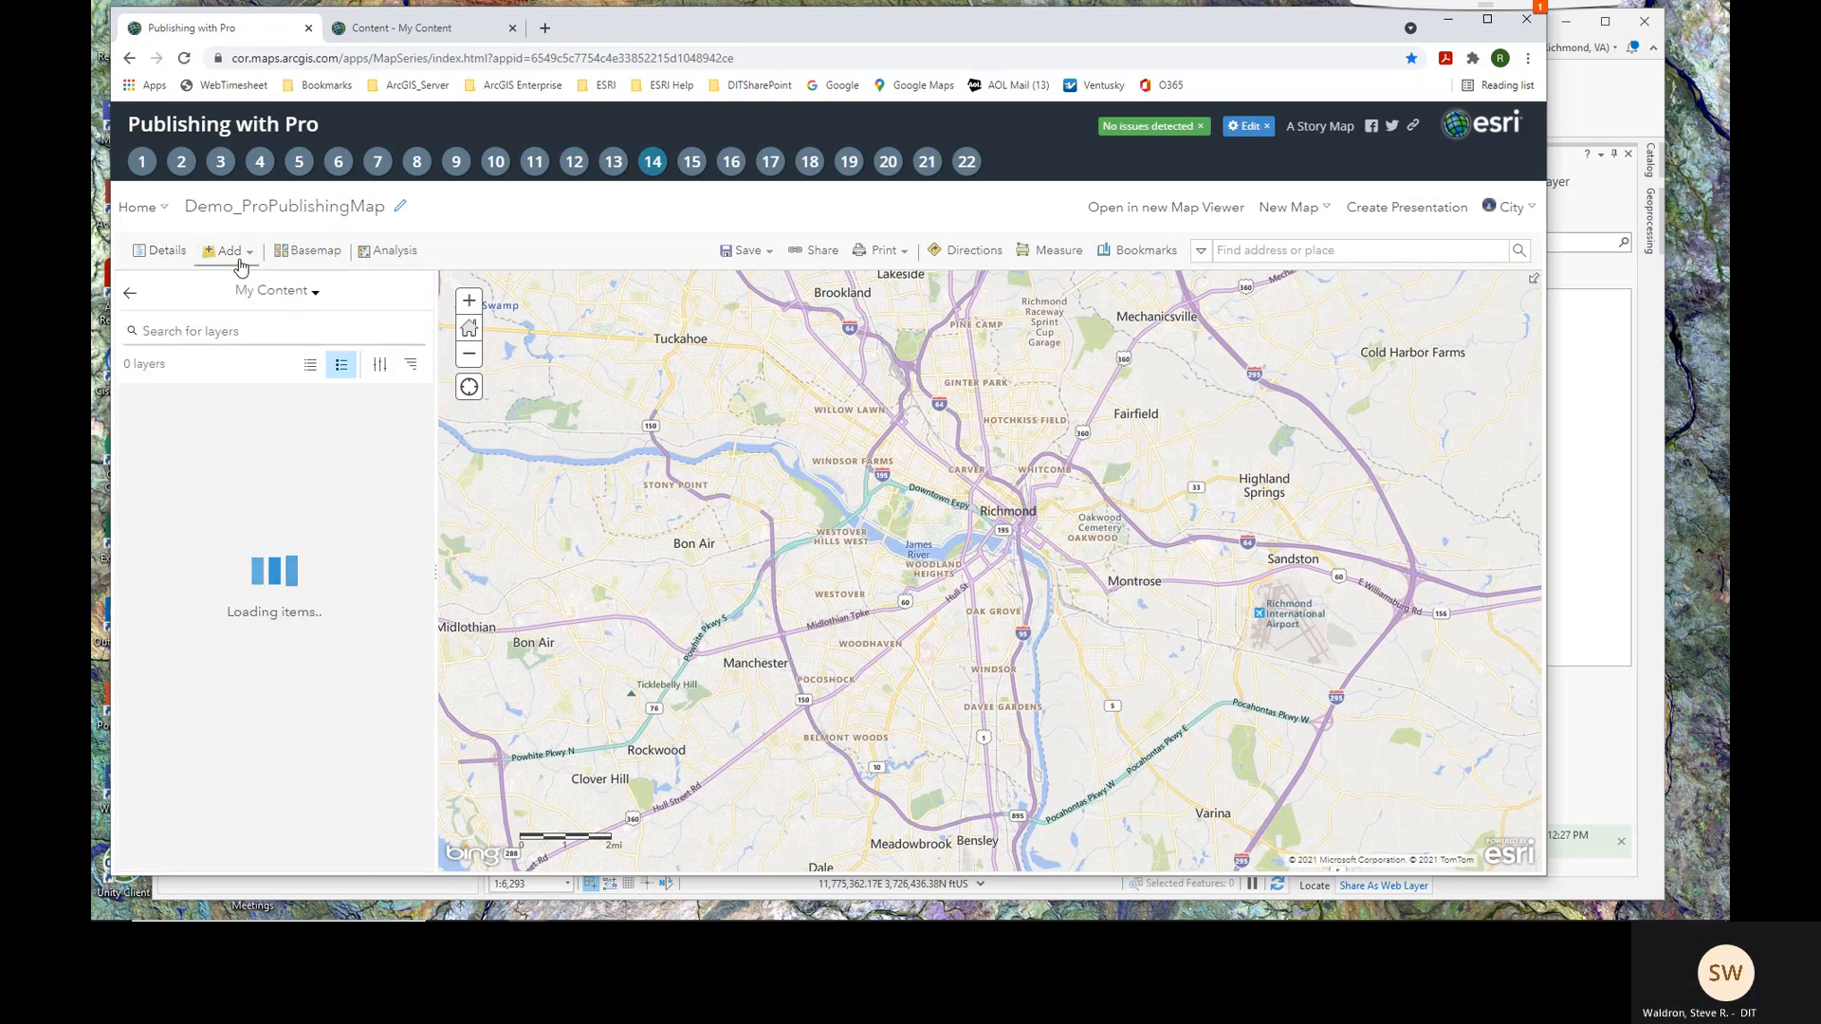
{"action": "left_click", "coordinate": [280, 291]}
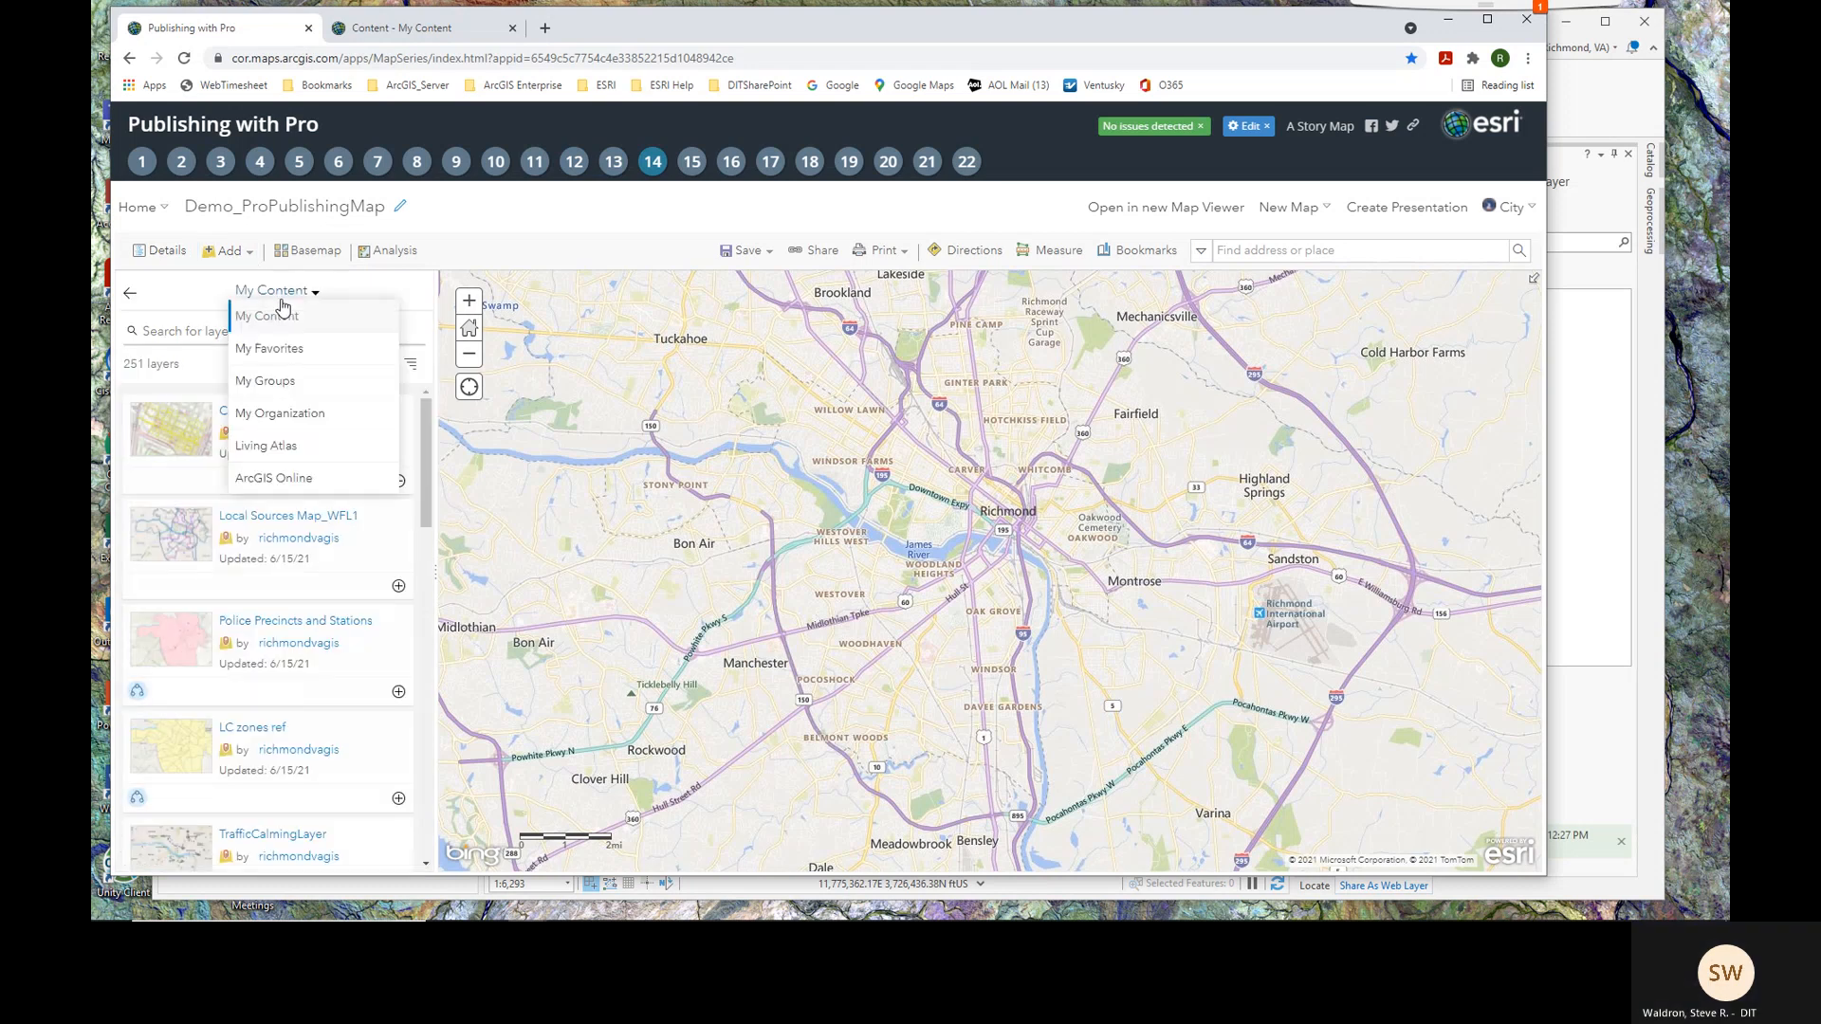
{"action": "left_click", "coordinate": [304, 417]}
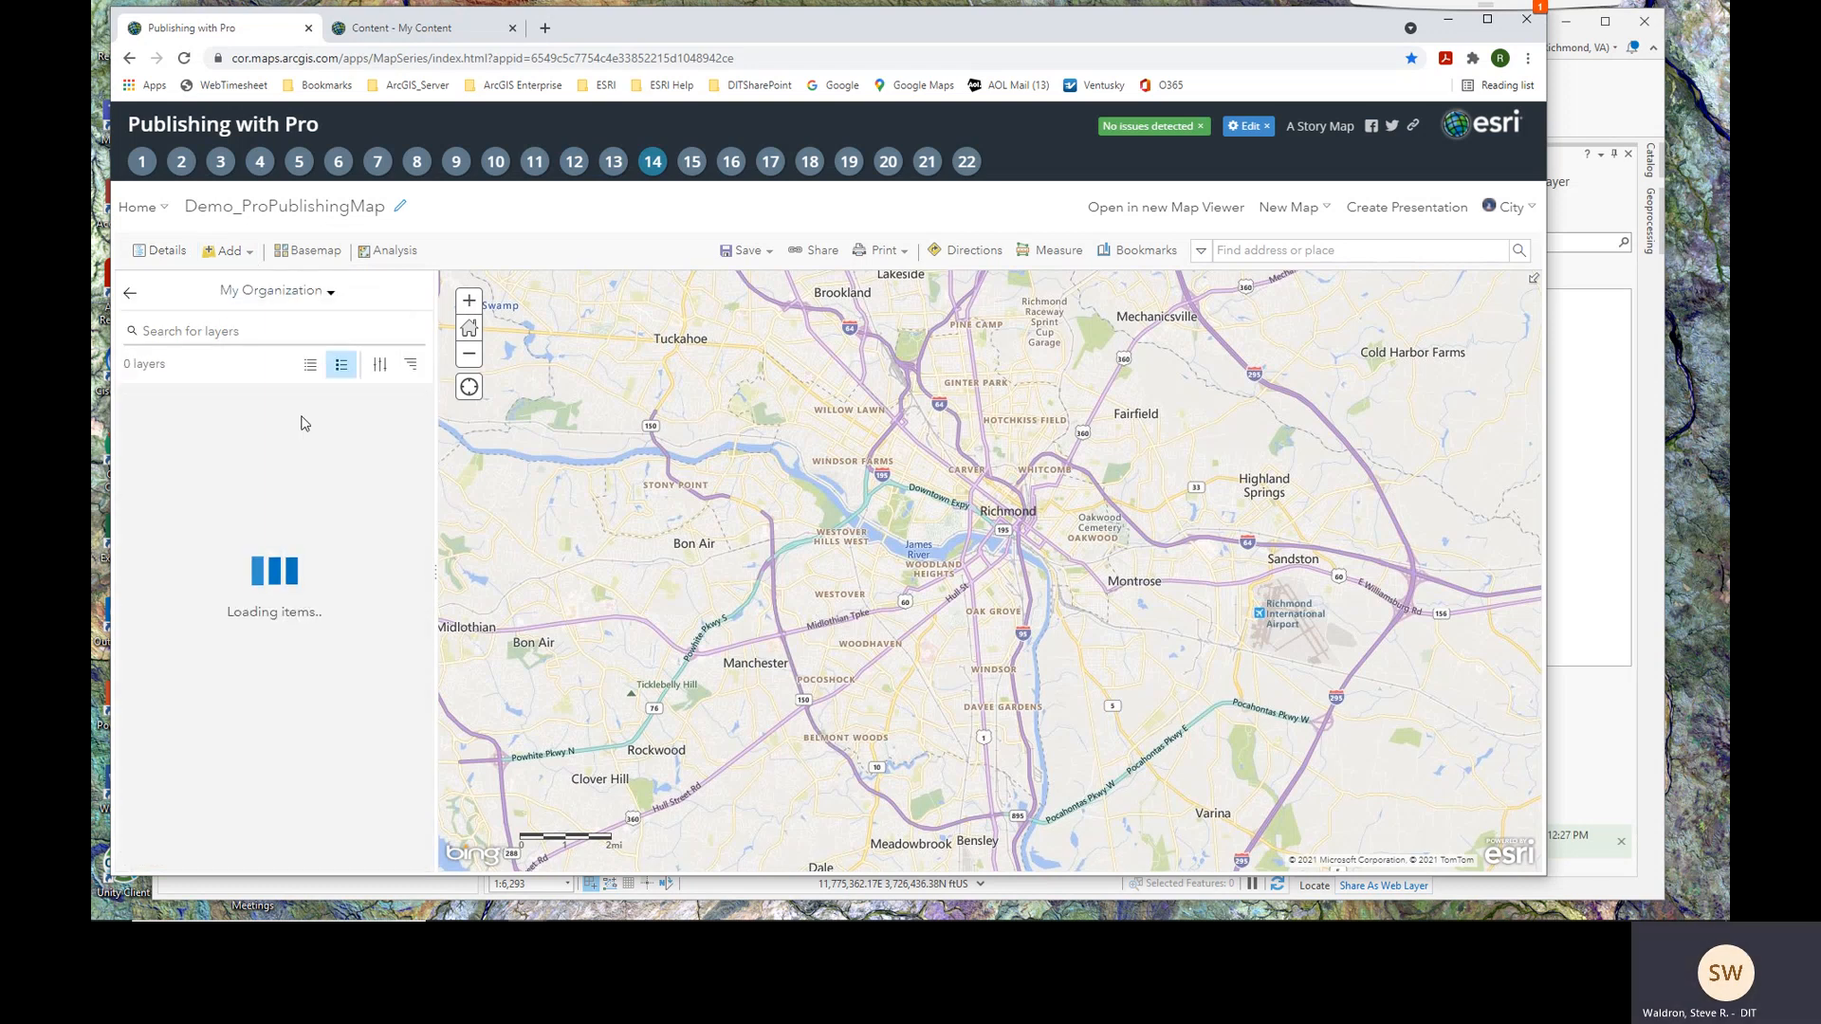
{"action": "left_click", "coordinate": [260, 332]}
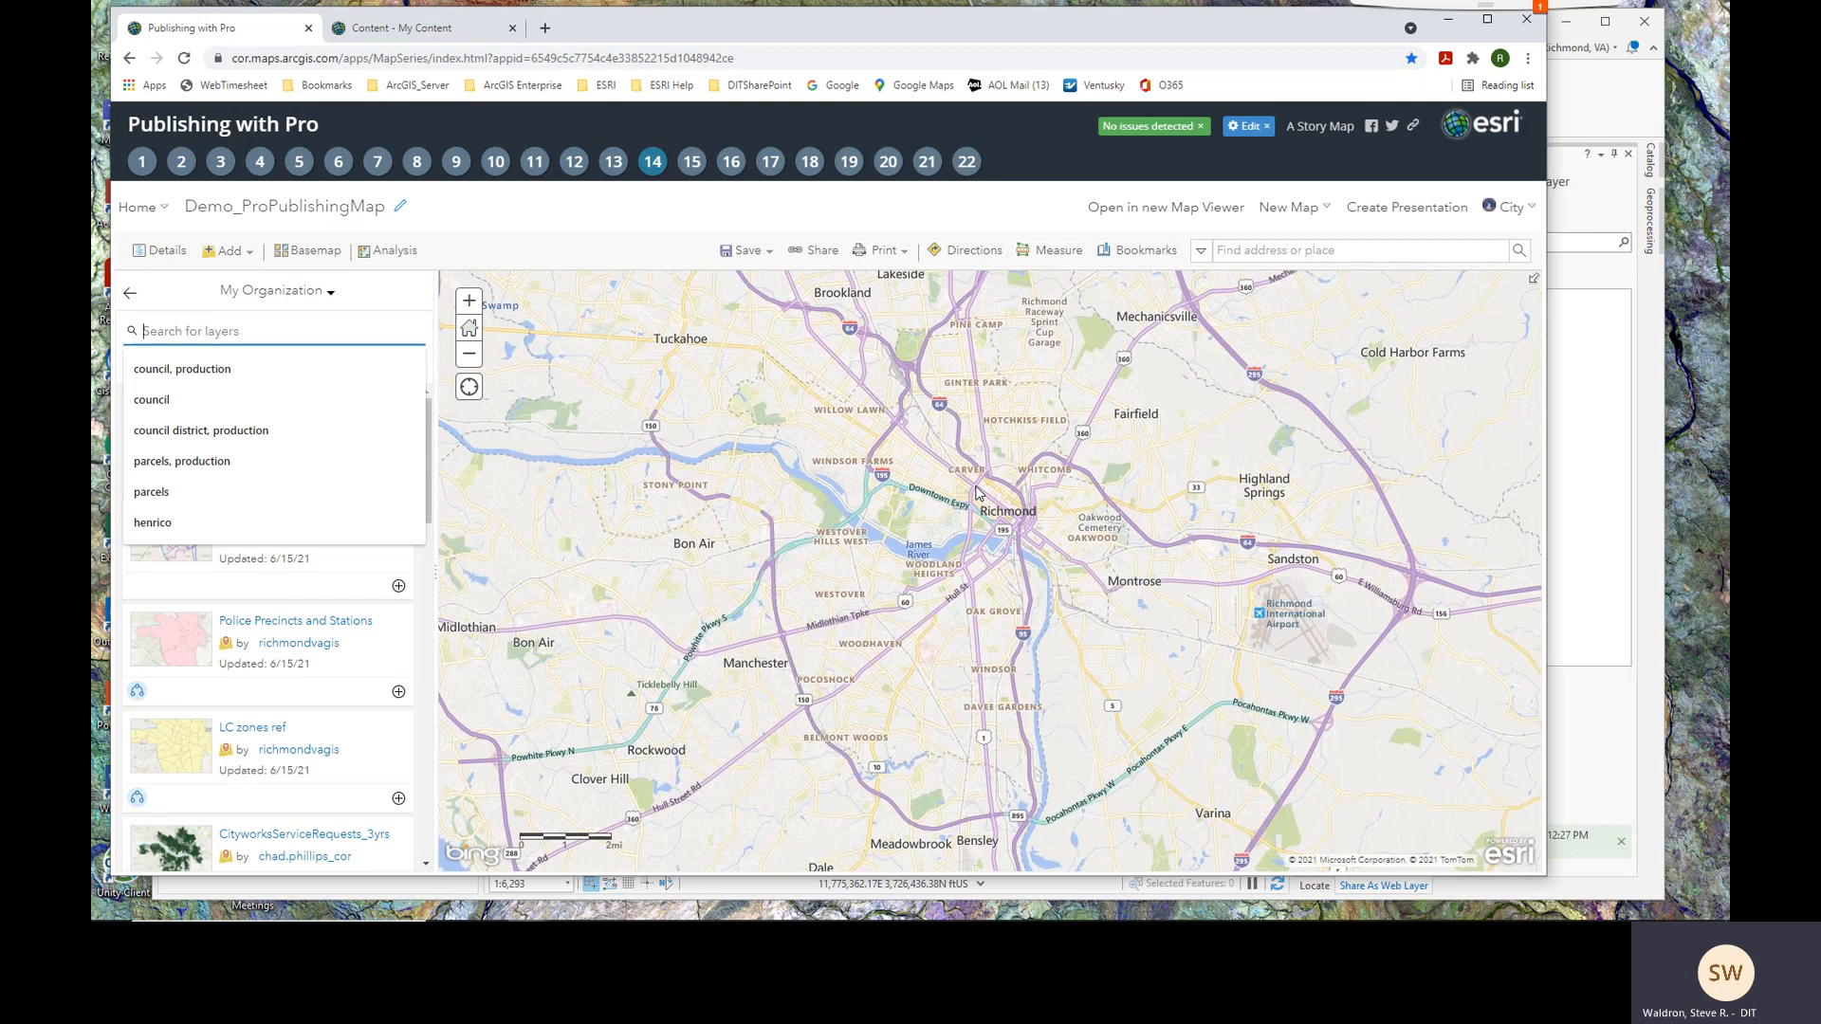
{"action": "left_click", "coordinate": [926, 512]}
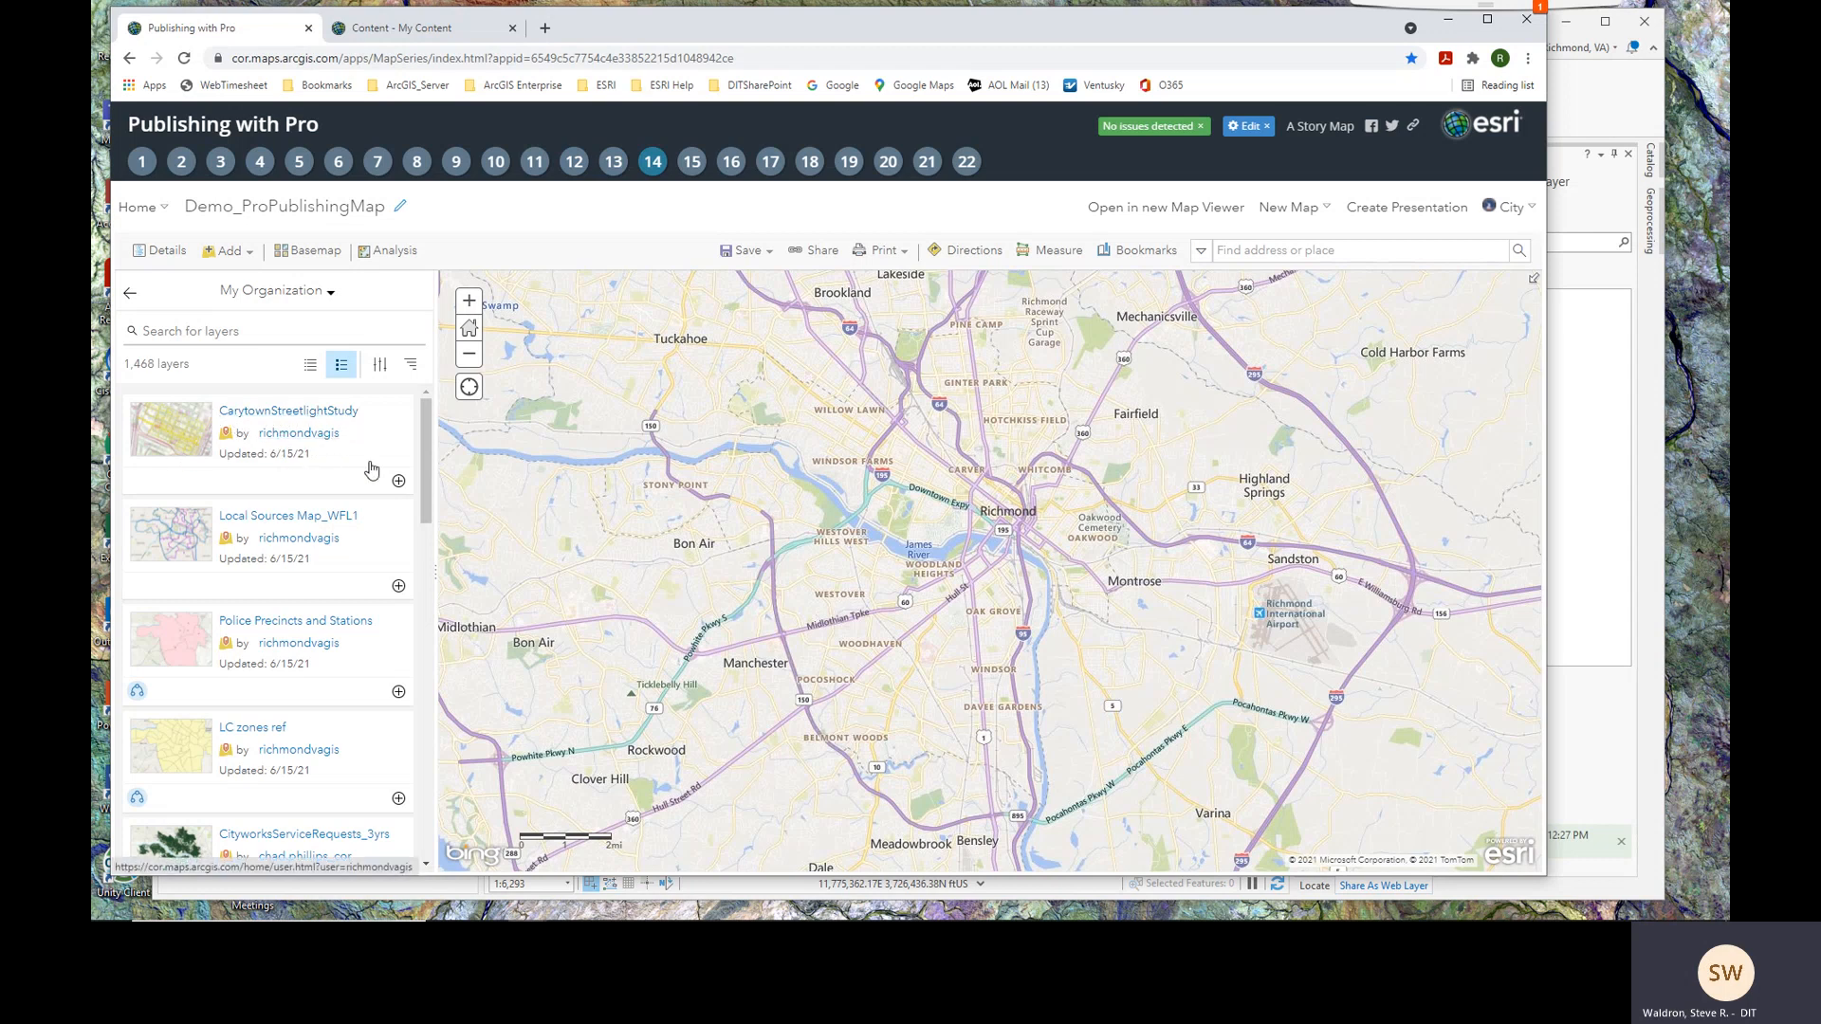
{"action": "left_click", "coordinate": [246, 332]}
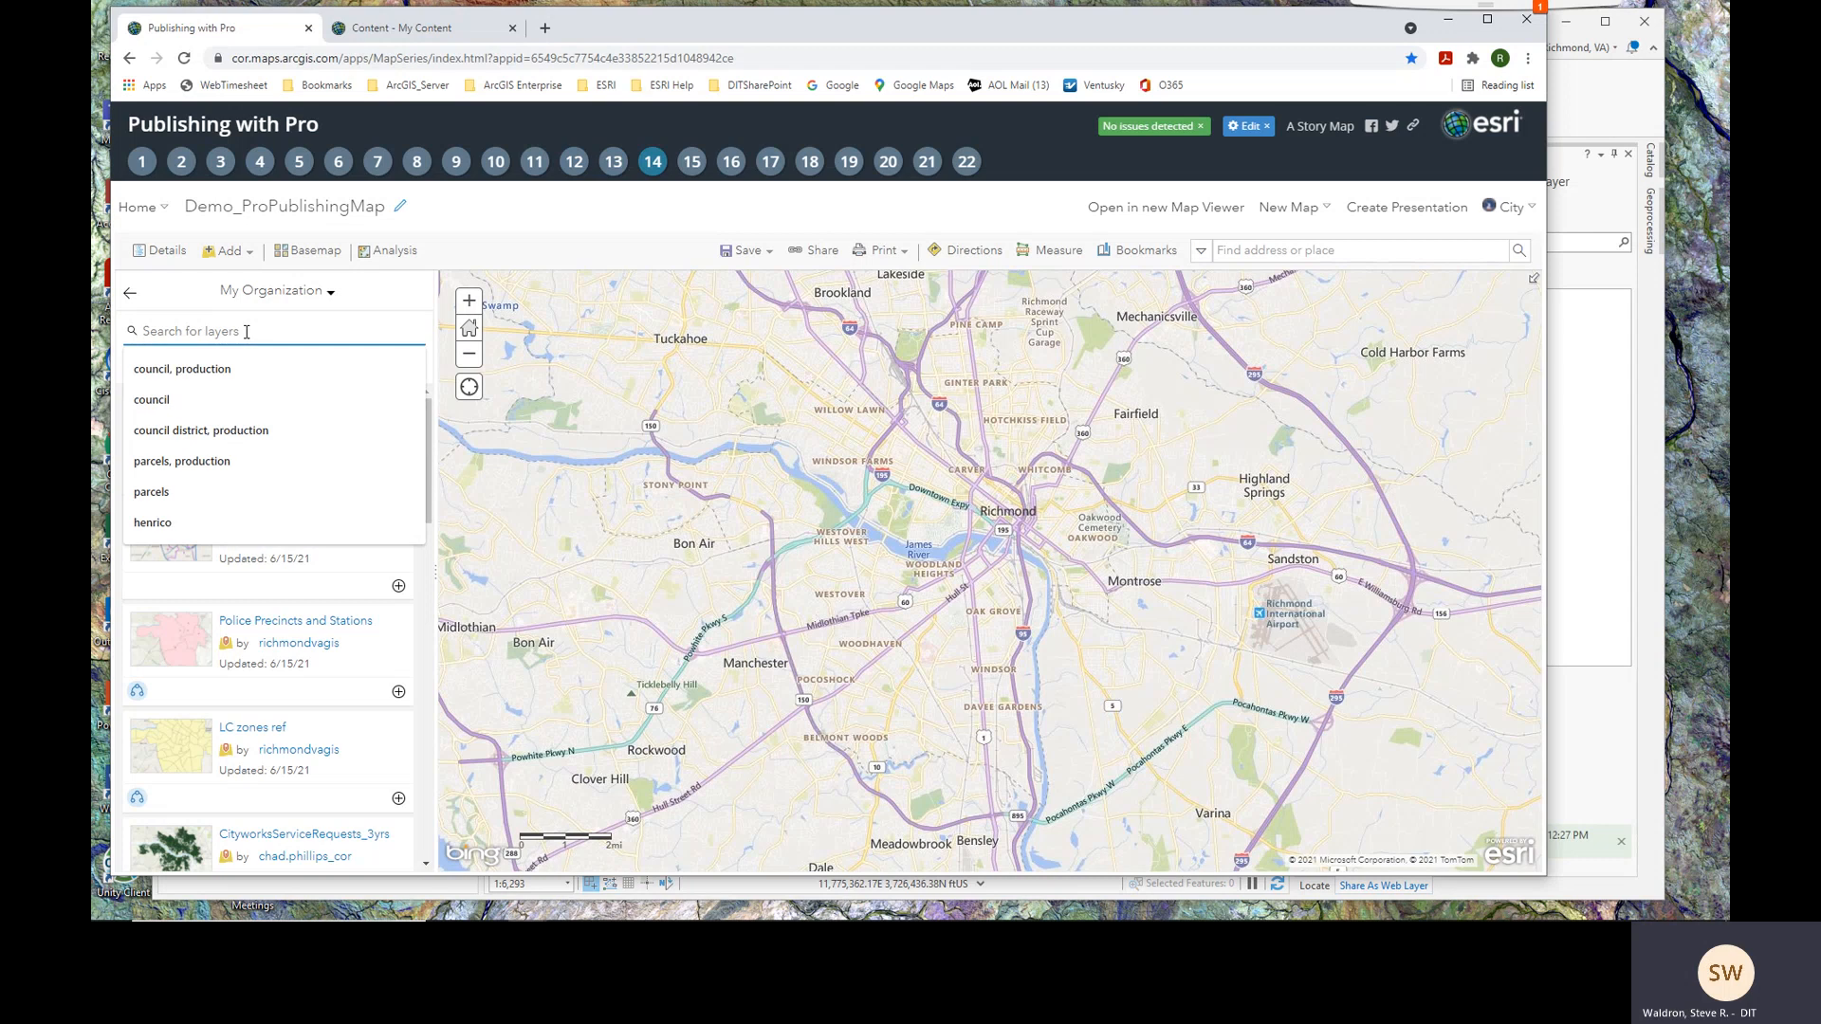
{"action": "type", "text": "carytown"}
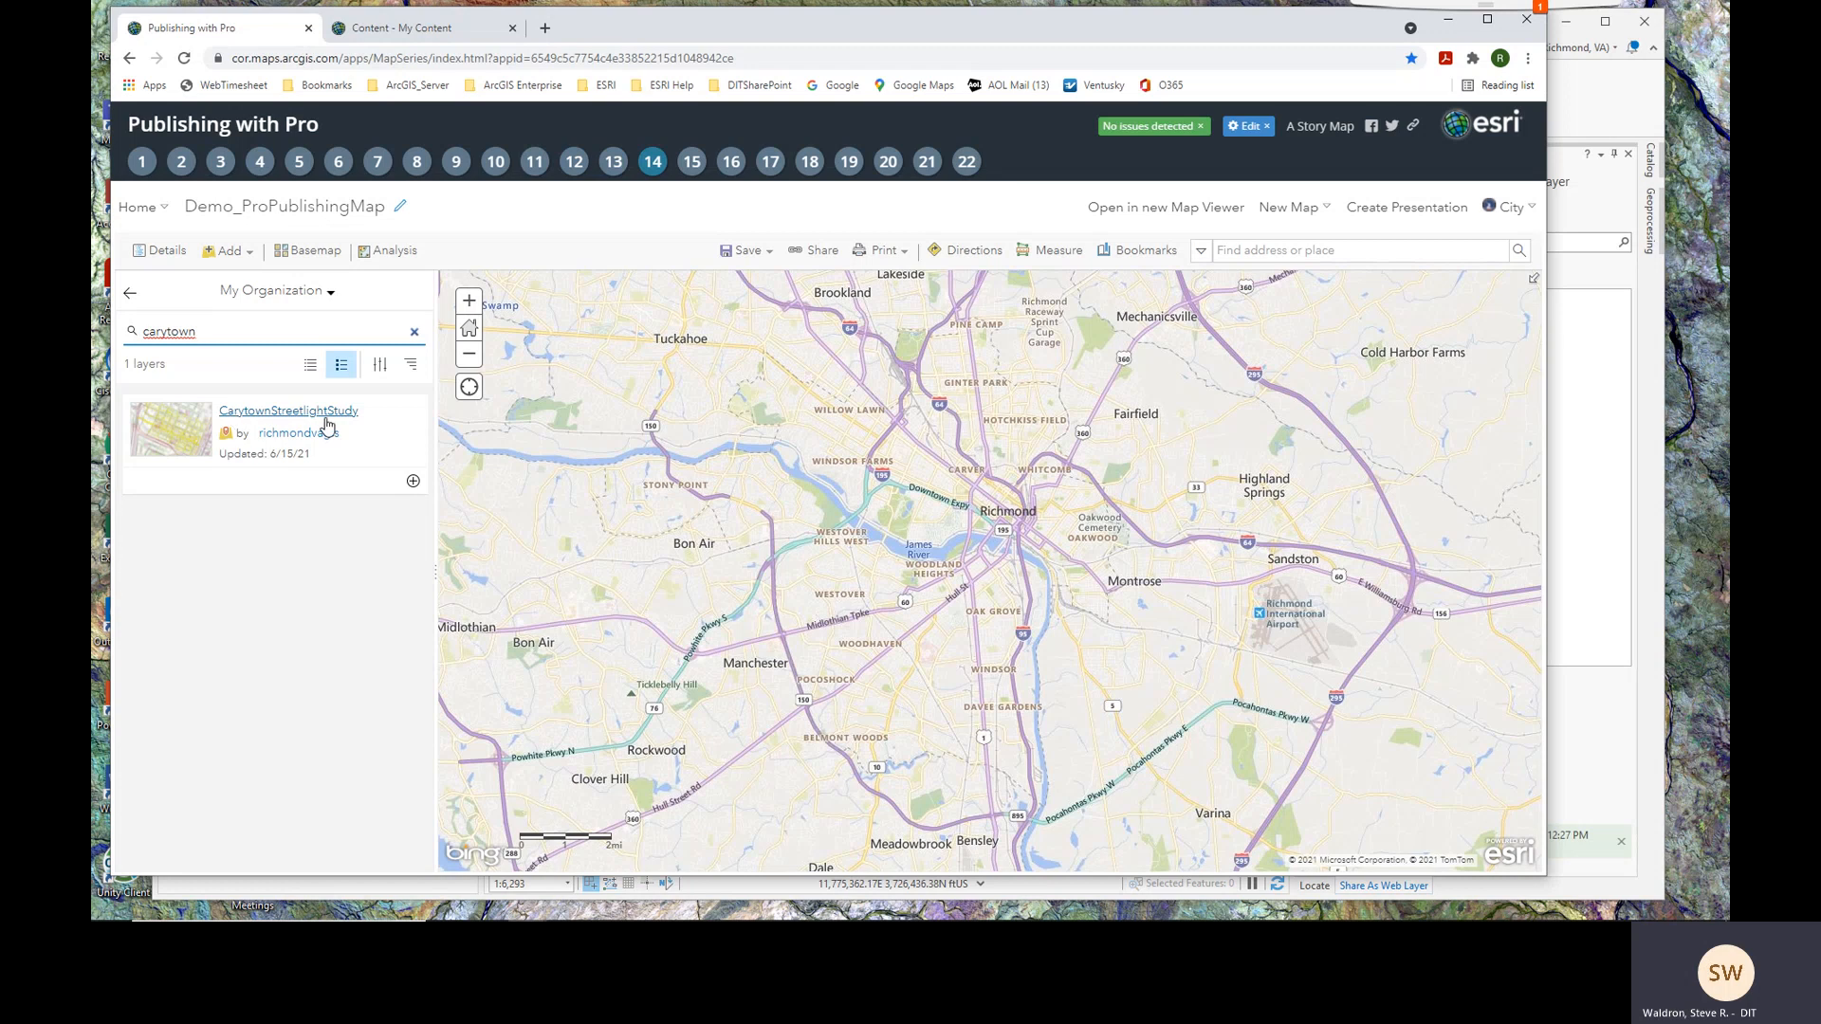
{"action": "left_click", "coordinate": [412, 482]}
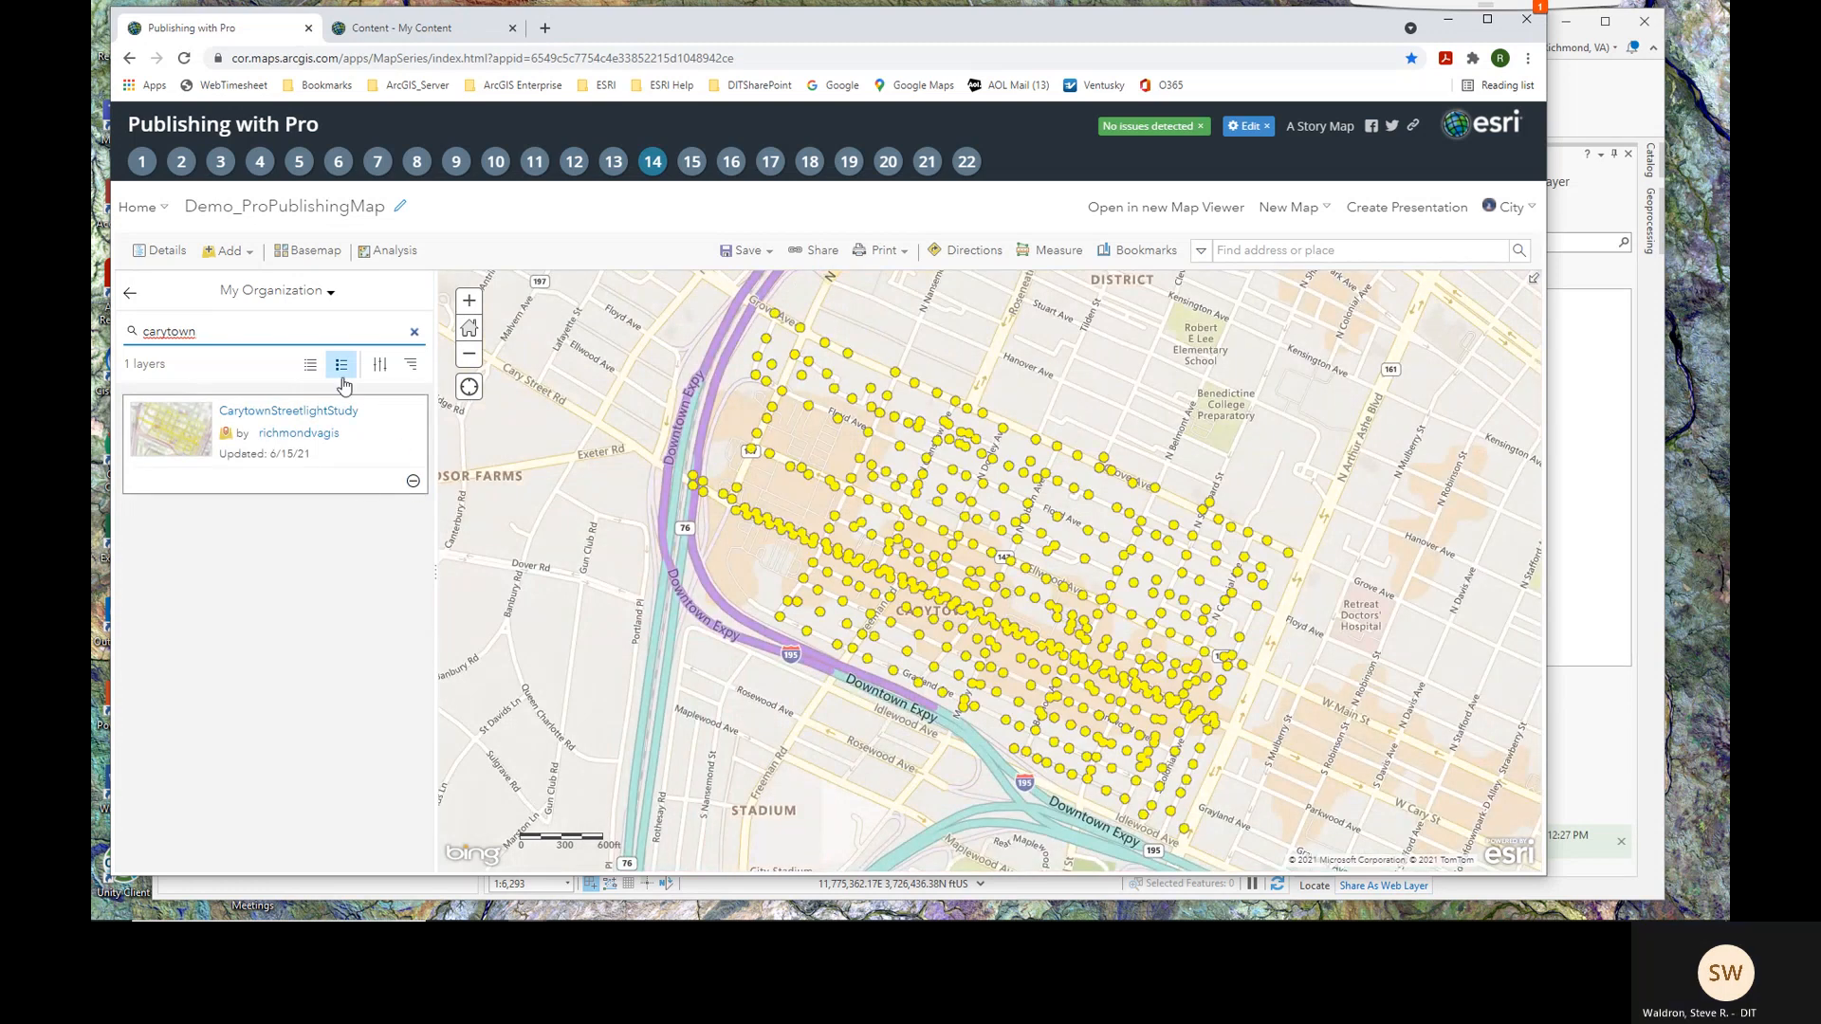
{"action": "left_click", "coordinate": [130, 294]}
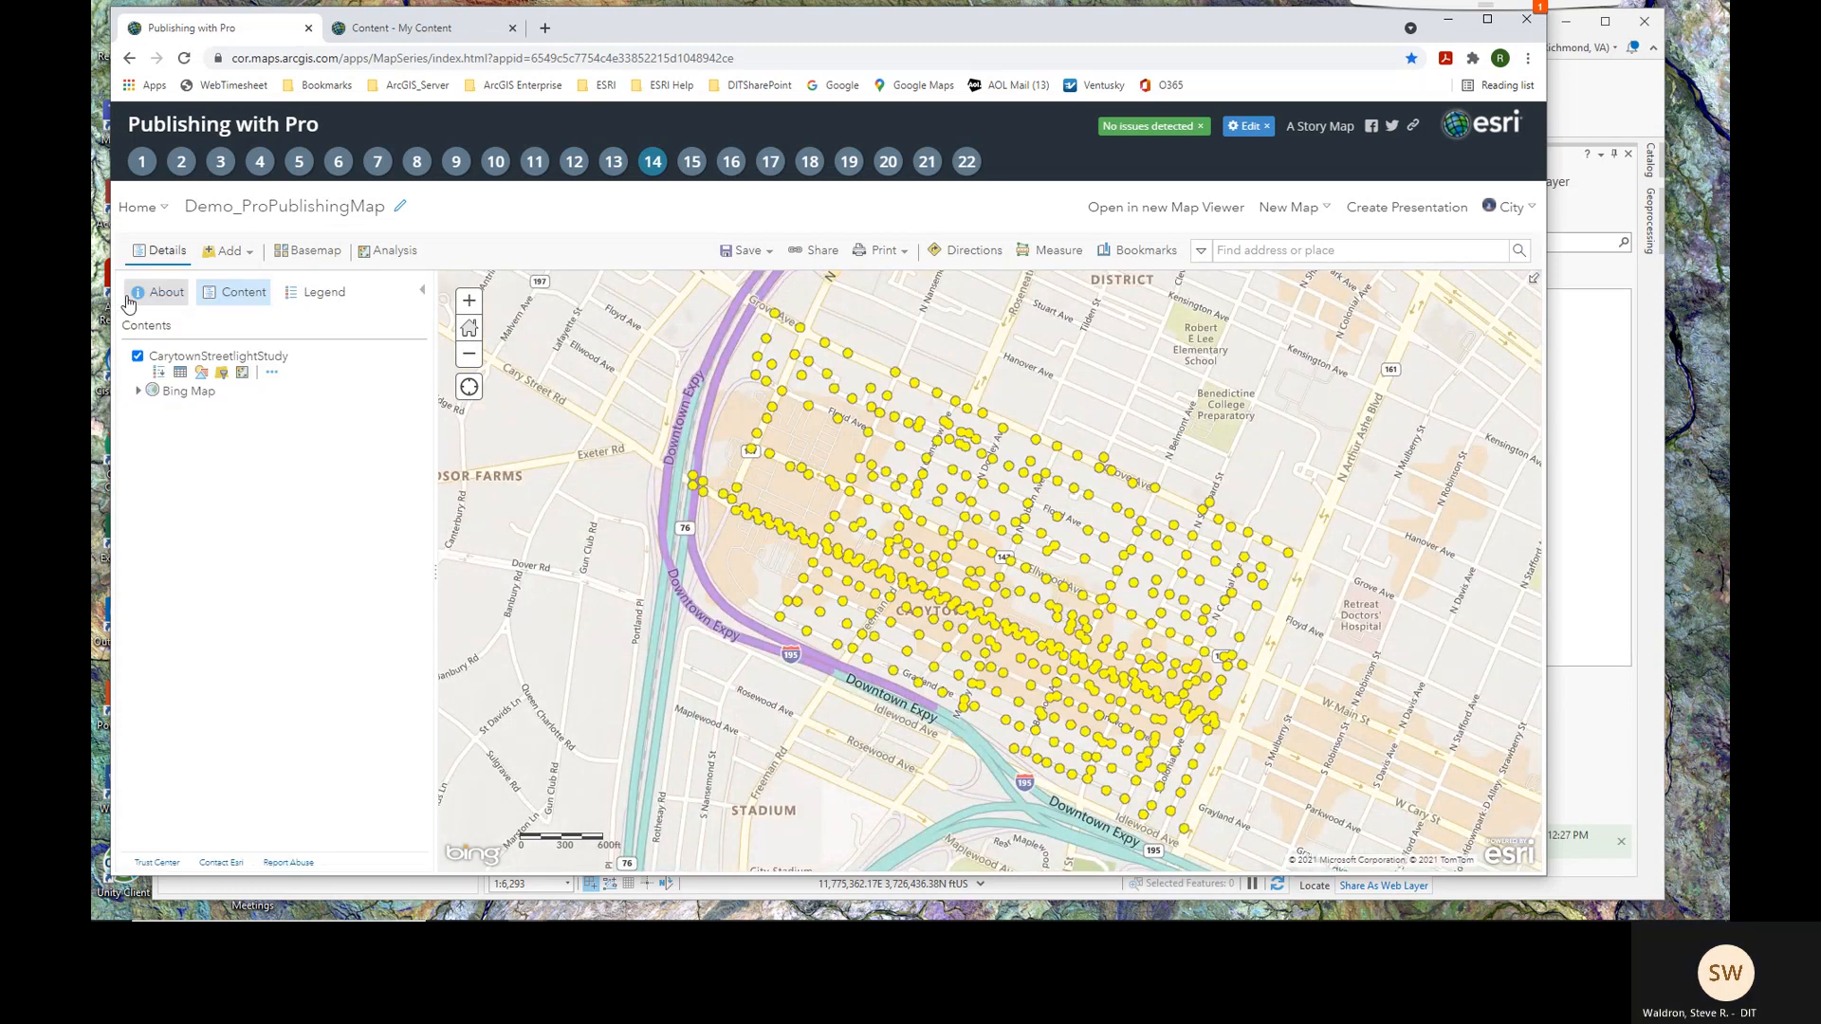
Step: Examine the published streetlight points around Carytown at different scales in Demo_ProPublishingMap
{"action": "mouse_move", "coordinate": [997, 610]}
{"action": "left_mouse_down"}
{"action": "mouse_move", "coordinate": [922, 600]}
{"action": "mouse_move", "coordinate": [989, 635]}
{"action": "left_mouse_up"}
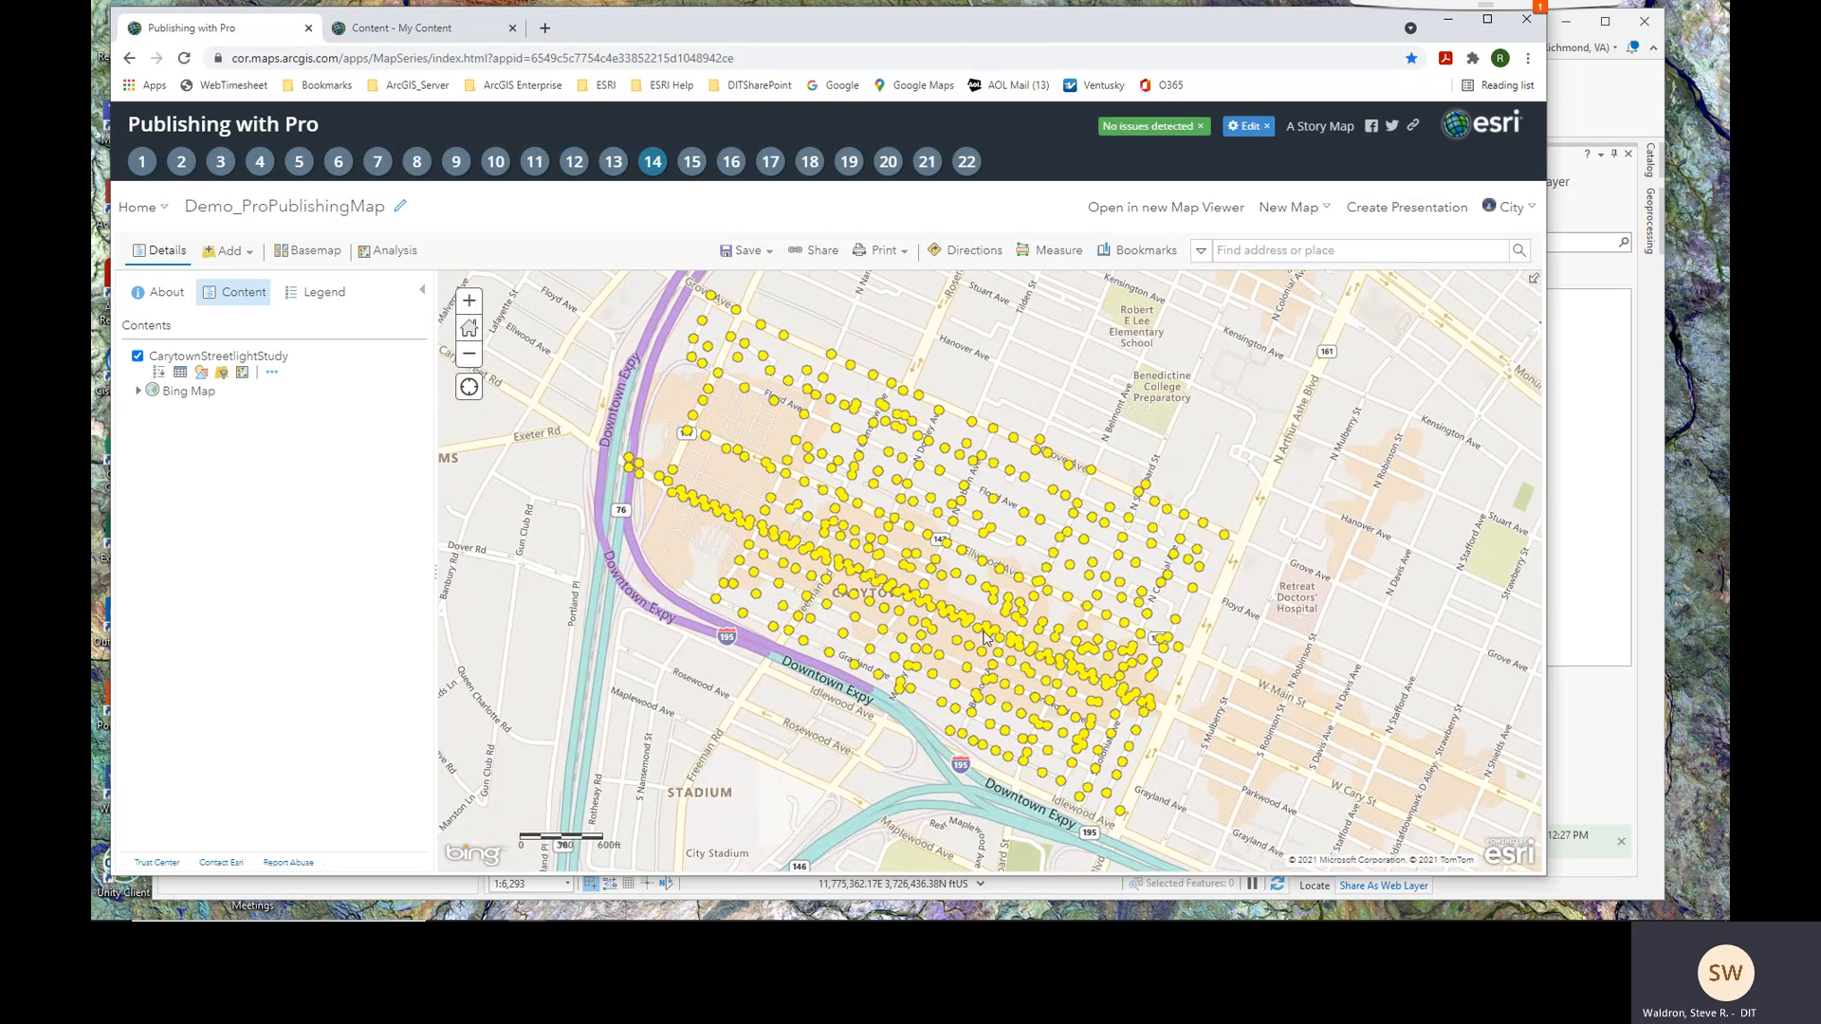
{"action": "scroll", "coordinate": [986, 637], "scroll_direction": "up", "scroll_amount": 1}
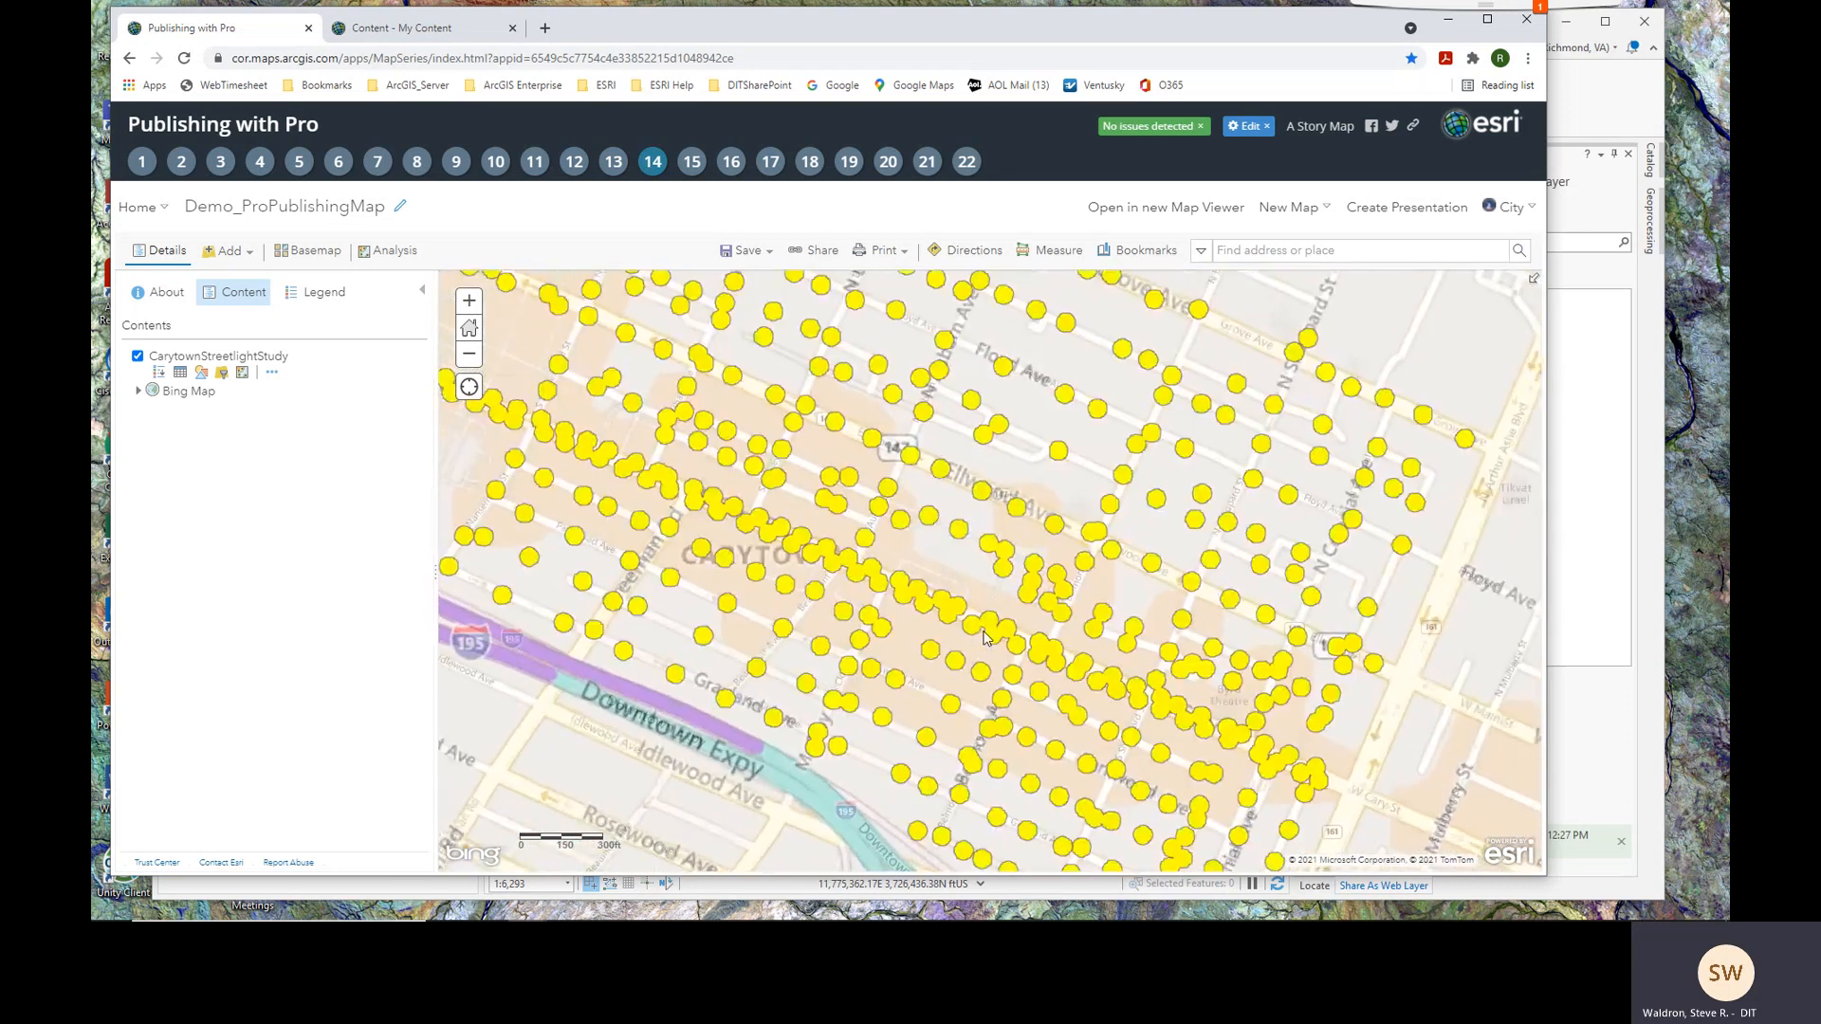
{"action": "left_click_drag", "start_coordinate": [955, 585], "coordinate": [1147, 674]}
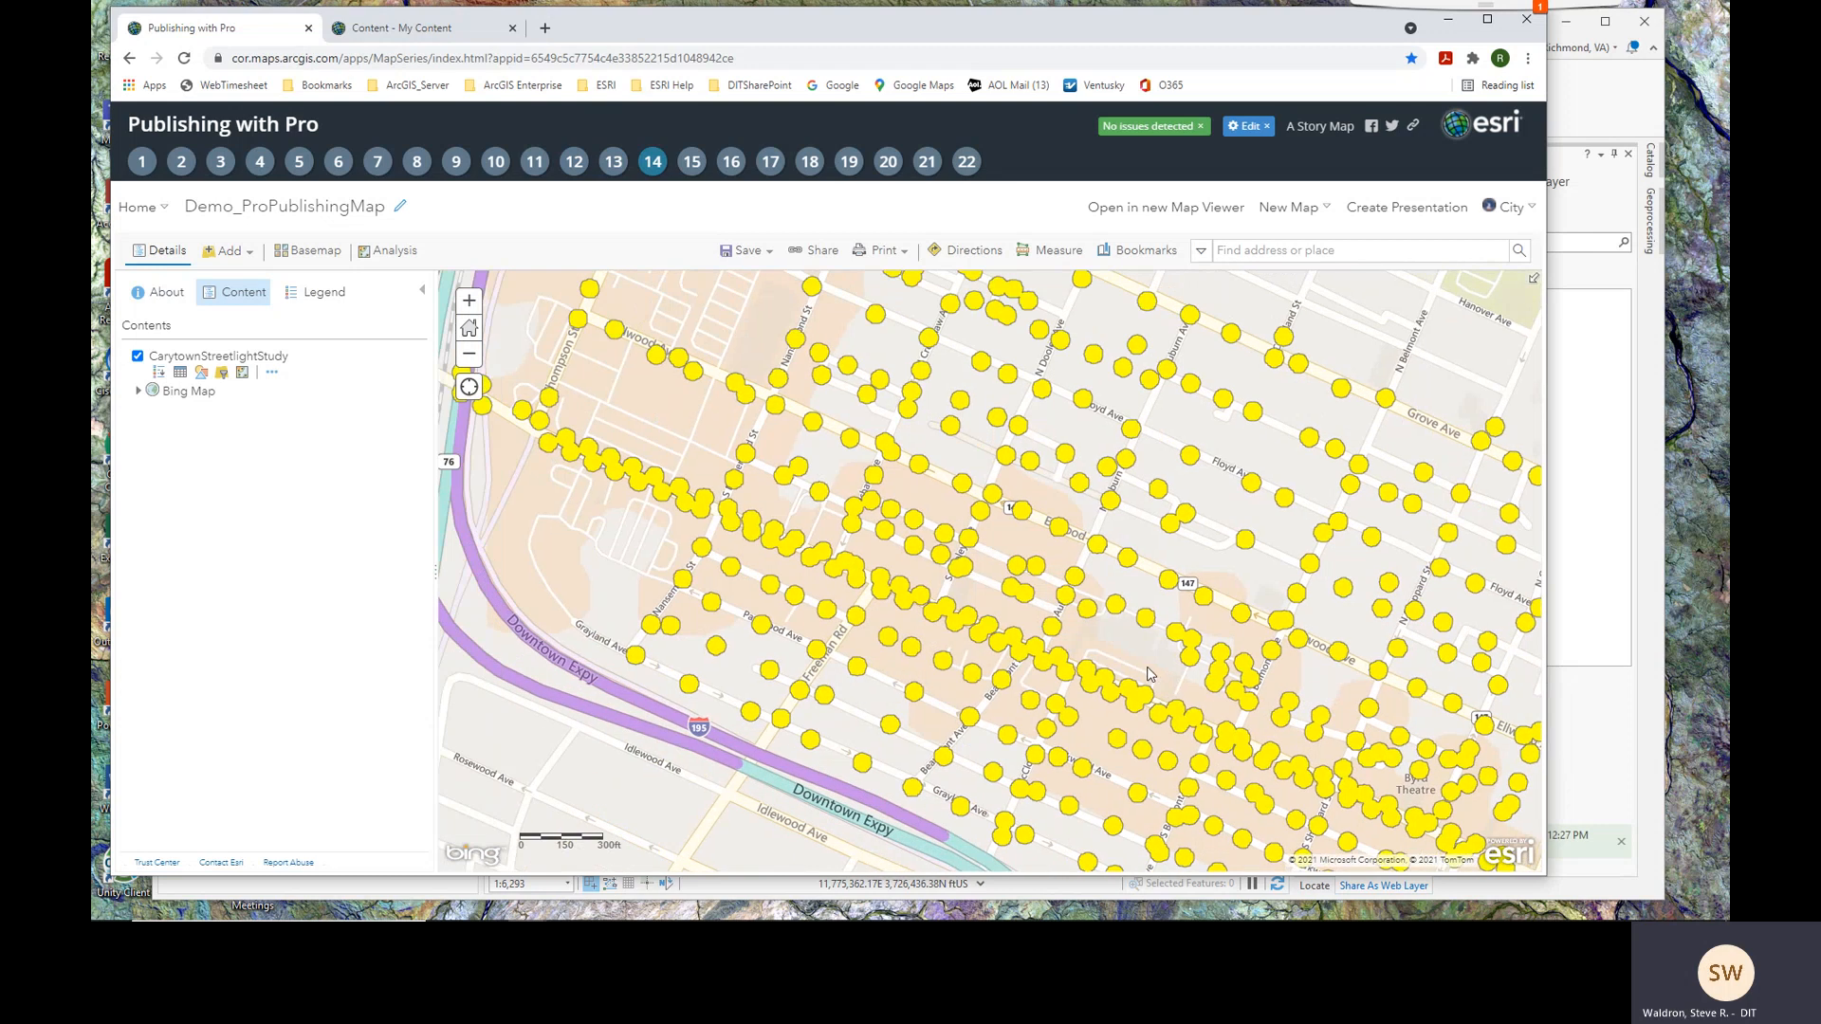
{"action": "scroll", "coordinate": [1131, 665], "scroll_direction": "down", "scroll_amount": 1}
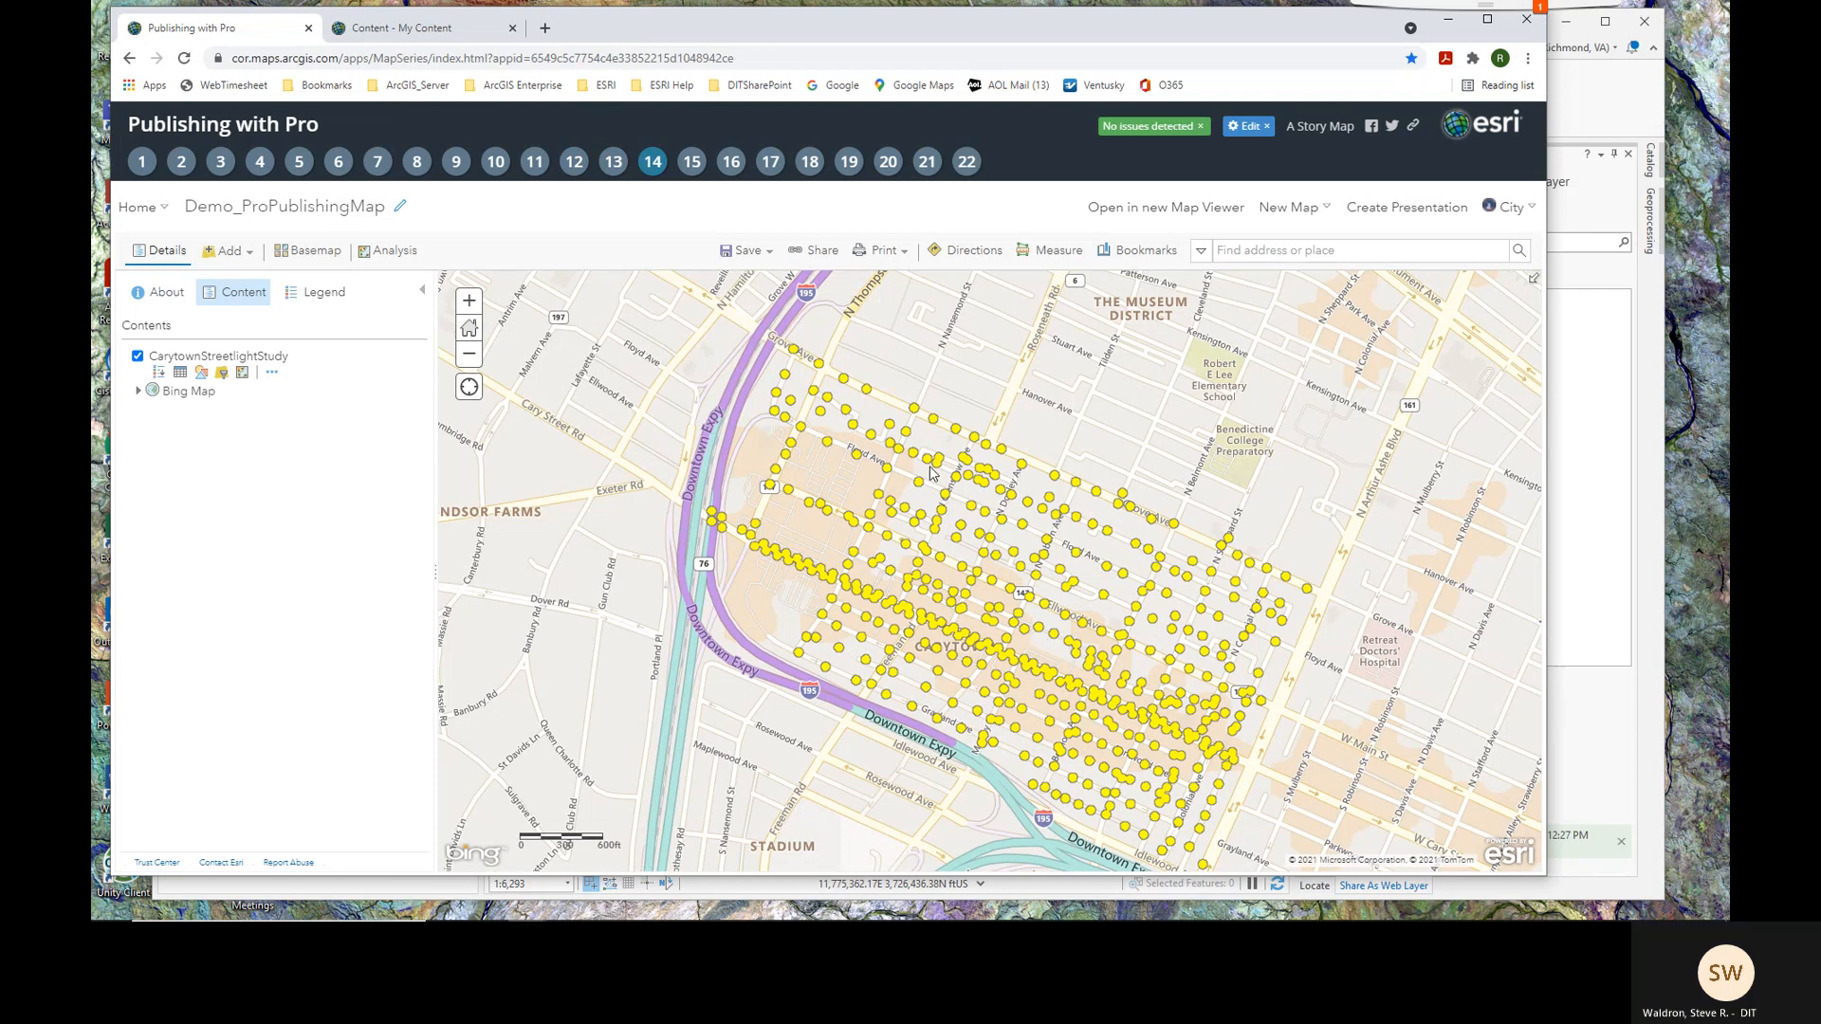
Step: View story map page 15 on publishing a group layer and return to page 13 on sharing
{"action": "left_click", "coordinate": [692, 163]}
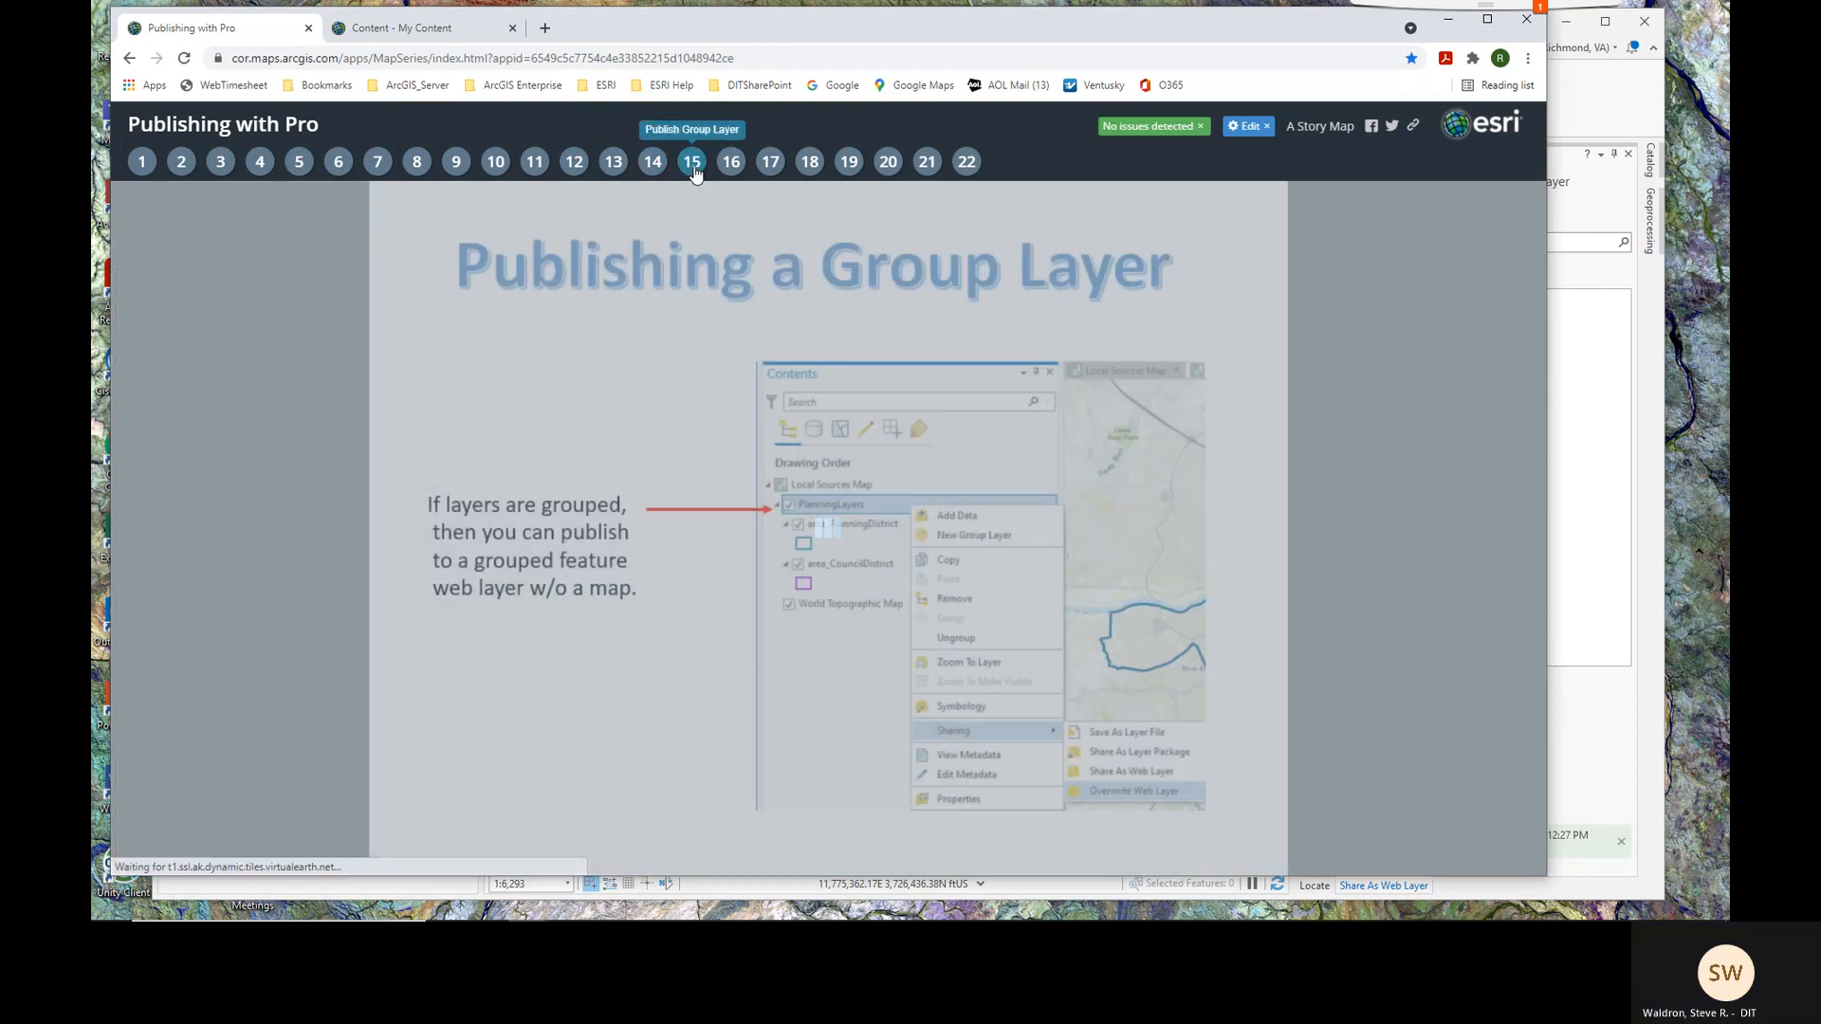
{"action": "left_click", "coordinate": [614, 162]}
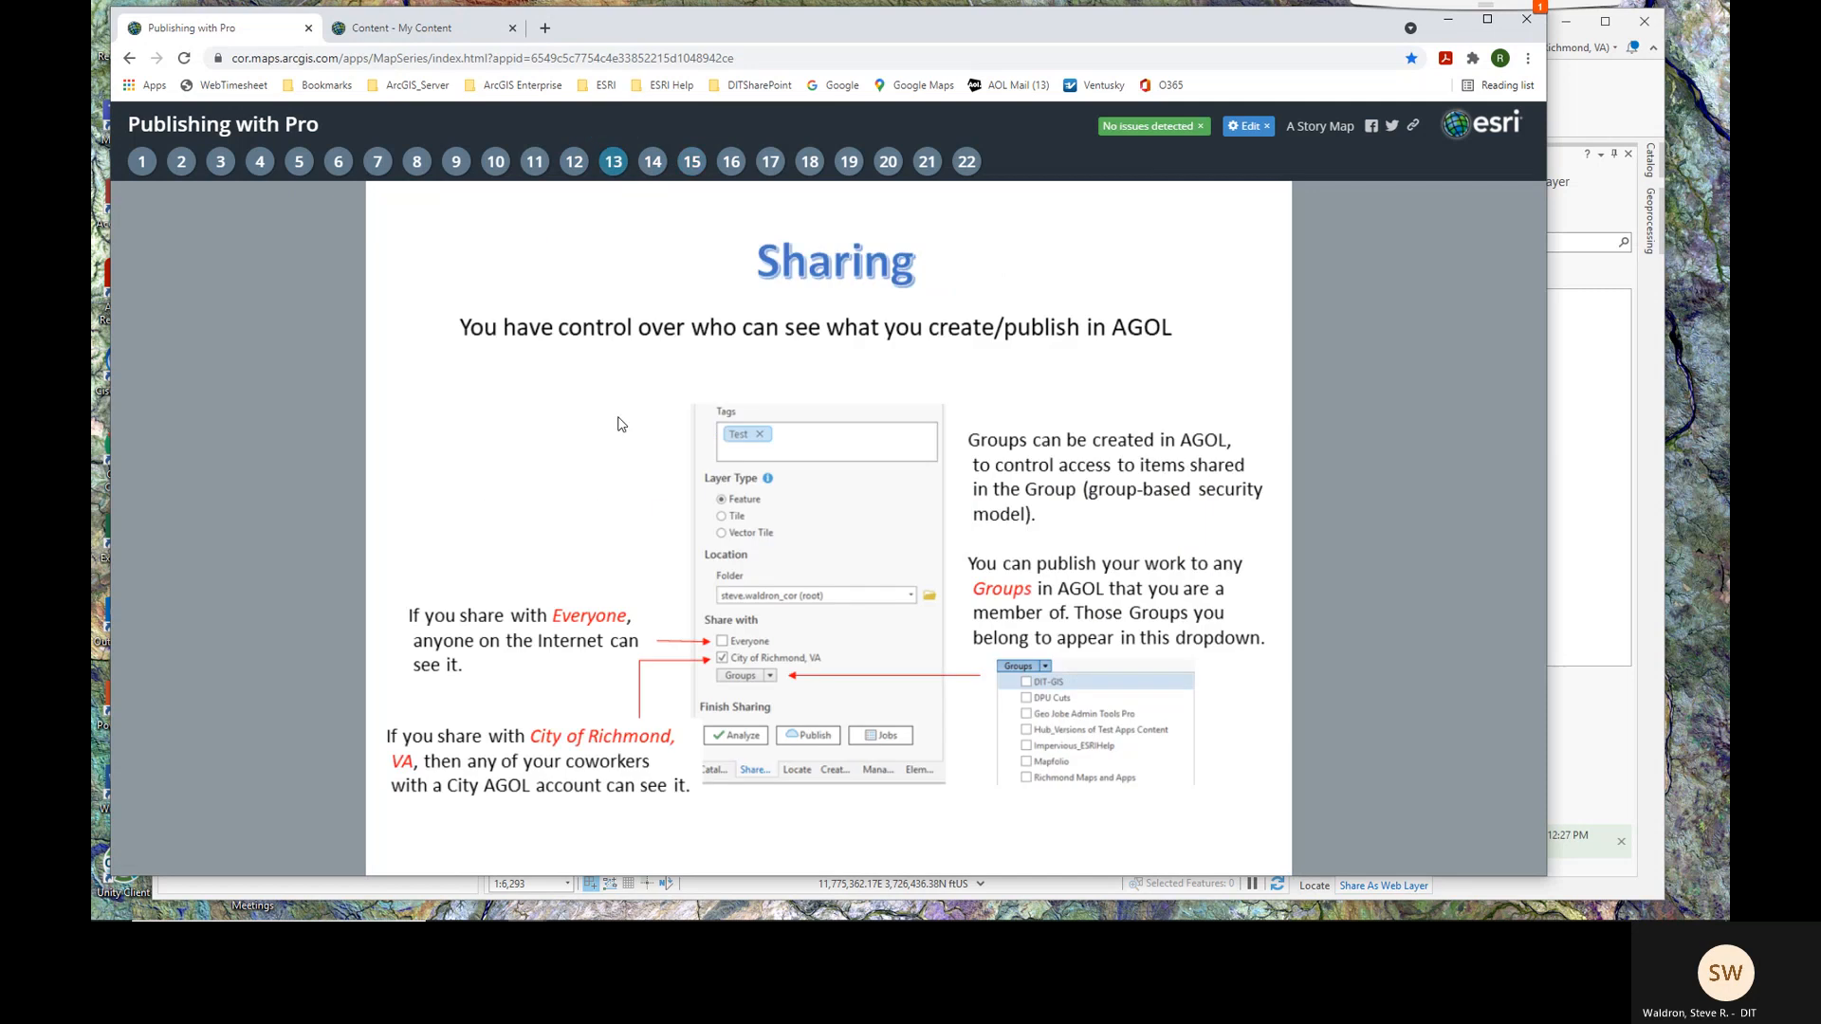